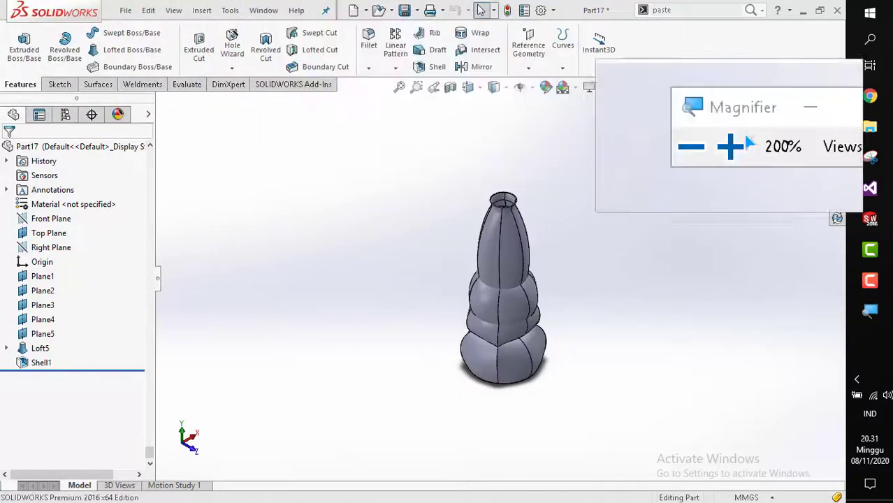
Rotate and zoom around the finished bottle model to examine its lofted and shelled shape.
{"action": "left_click", "coordinate": [825, 123]}
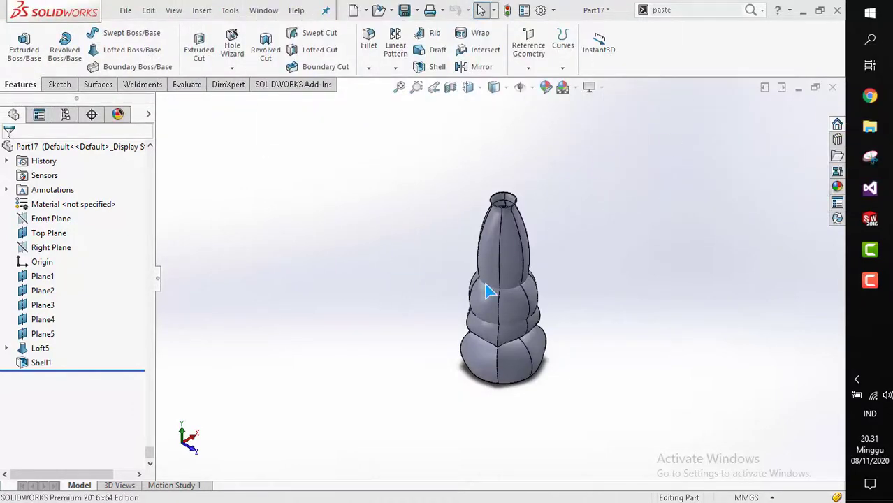
{"action": "scroll", "coordinate": [508, 292], "scroll_direction": "down", "scroll_amount": 1}
{"action": "scroll", "coordinate": [508, 293], "scroll_direction": "up", "scroll_amount": 2}
{"action": "scroll", "coordinate": [512, 331], "scroll_direction": "down", "scroll_amount": 3}
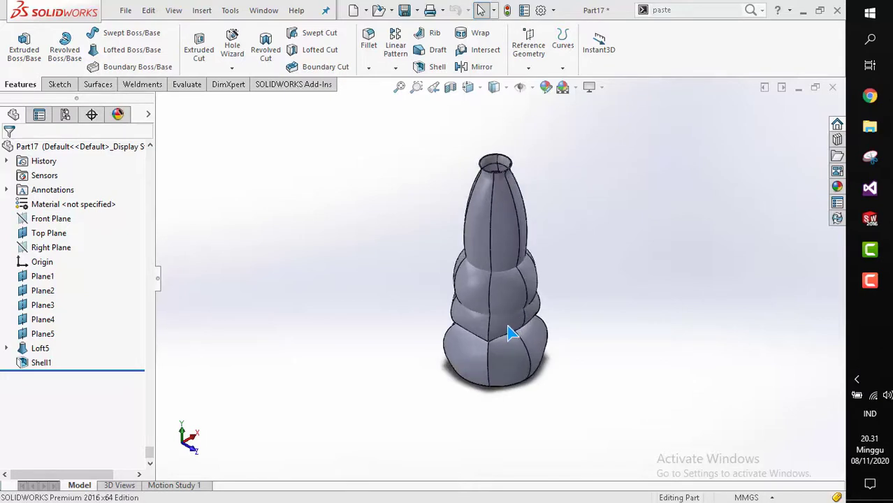
{"action": "middle_click_drag", "start_coordinate": [482, 269], "coordinate": [499, 290]}
{"action": "key", "text": "space"}
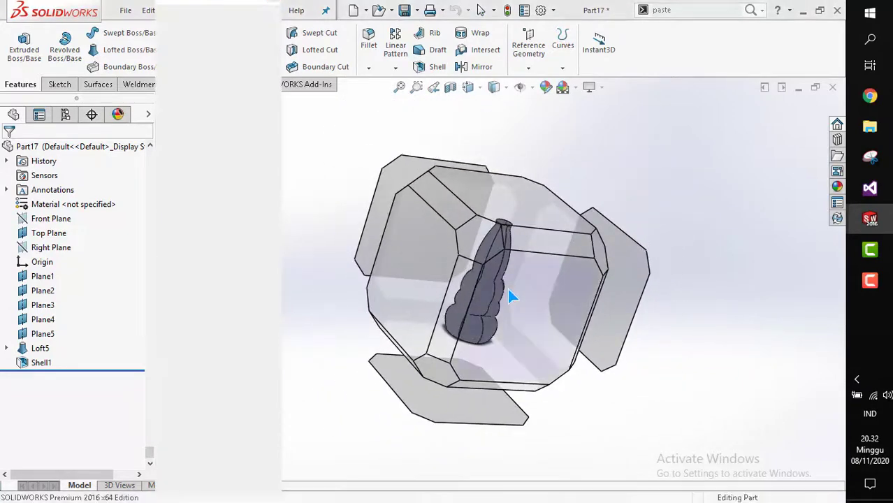
{"action": "left_click", "coordinate": [510, 296]}
{"action": "scroll", "coordinate": [461, 285], "scroll_direction": "up", "scroll_amount": 2}
{"action": "mouse_move", "coordinate": [461, 285]}
{"action": "middle_mouse_down"}
{"action": "mouse_move", "coordinate": [419, 285]}
{"action": "mouse_move", "coordinate": [589, 290]}
{"action": "mouse_move", "coordinate": [414, 287]}
{"action": "mouse_move", "coordinate": [462, 308]}
{"action": "mouse_move", "coordinate": [469, 280]}
{"action": "middle_mouse_up"}
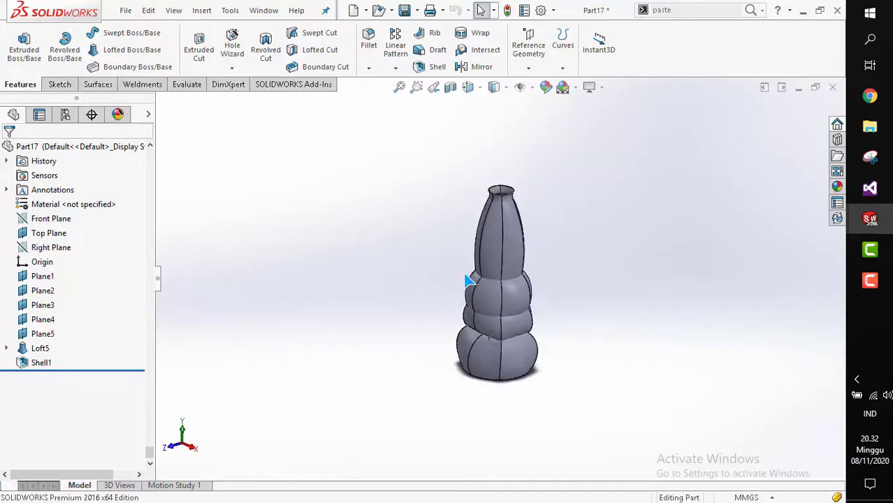
{"action": "scroll", "coordinate": [467, 280], "scroll_direction": "down", "scroll_amount": 2}
Create a new part and sketch a center rectangle about the origin on the Top Plane, then exit the sketch.
{"action": "left_click", "coordinate": [353, 11]}
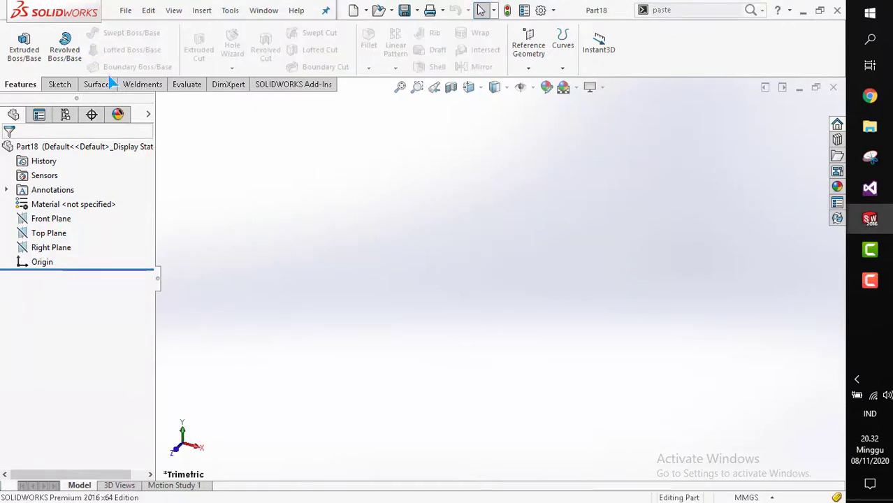
{"action": "left_click", "coordinate": [60, 83]}
{"action": "left_click", "coordinate": [20, 53]}
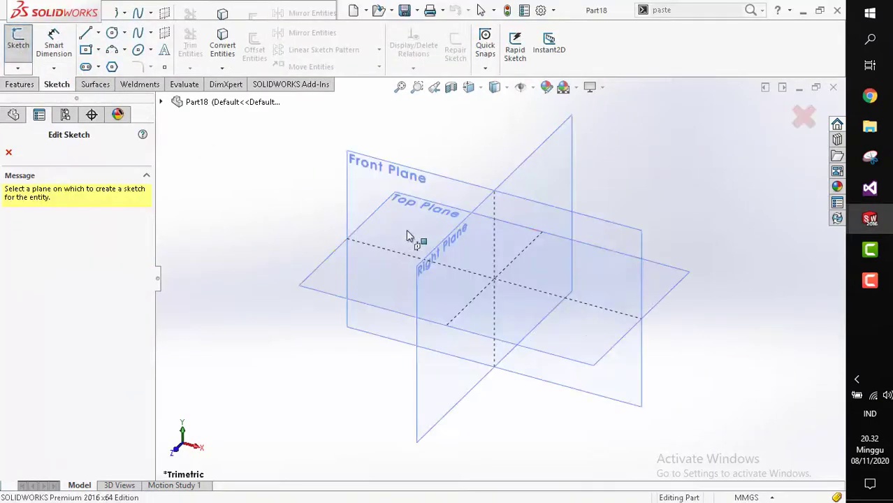
{"action": "left_click", "coordinate": [328, 284]}
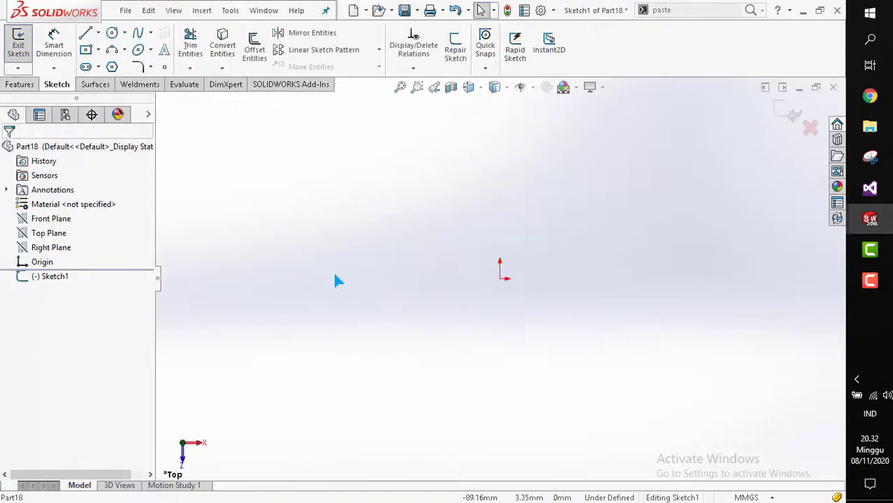
{"action": "left_click", "coordinate": [500, 278]}
{"action": "left_click", "coordinate": [579, 322]}
{"action": "key", "text": "Escape"}
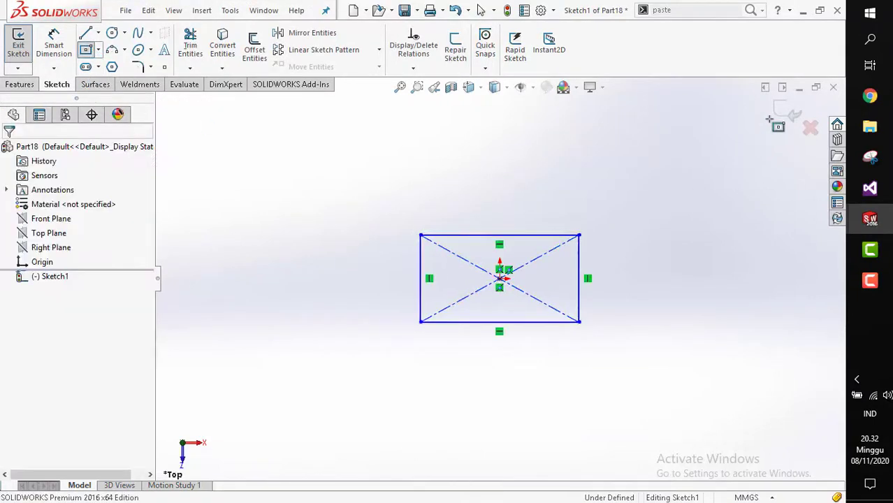
{"action": "left_click", "coordinate": [783, 111]}
Create a reference plane offset 80 mm from the Top Plane.
{"action": "scroll", "coordinate": [511, 266], "scroll_direction": "up", "scroll_amount": 1}
{"action": "mouse_move", "coordinate": [510, 267]}
{"action": "middle_mouse_down"}
{"action": "mouse_move", "coordinate": [500, 253]}
{"action": "mouse_move", "coordinate": [504, 172]}
{"action": "middle_mouse_up"}
{"action": "left_click", "coordinate": [522, 172]}
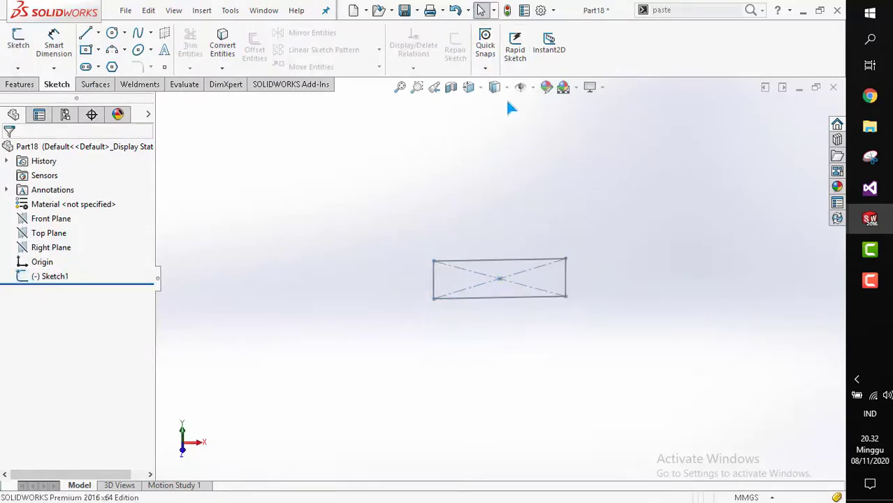
{"action": "left_click", "coordinate": [21, 85]}
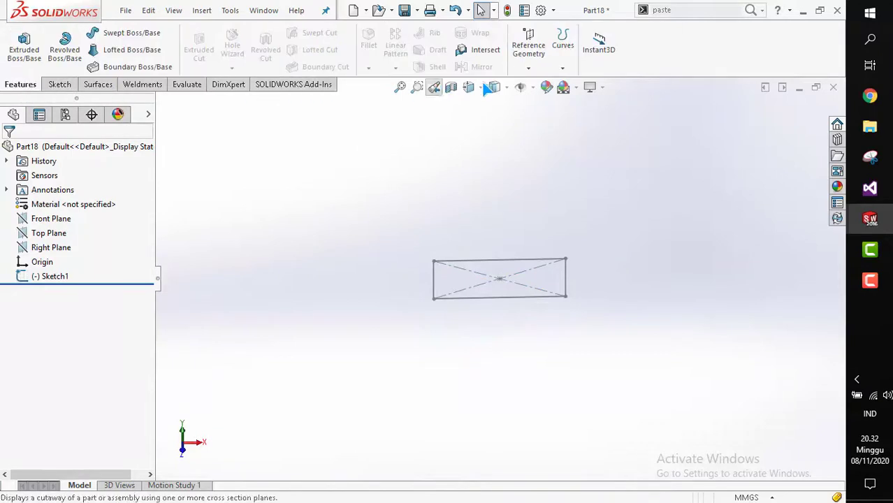
{"action": "left_click", "coordinate": [528, 46]}
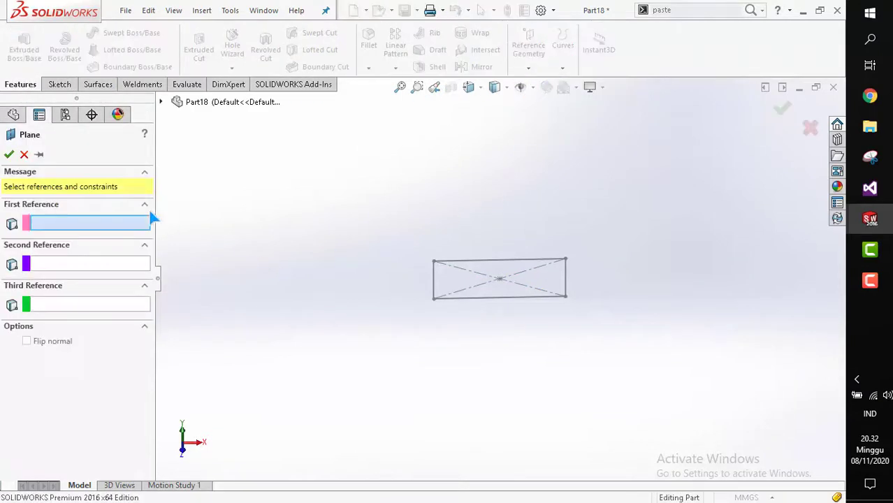
{"action": "left_click", "coordinate": [161, 102]}
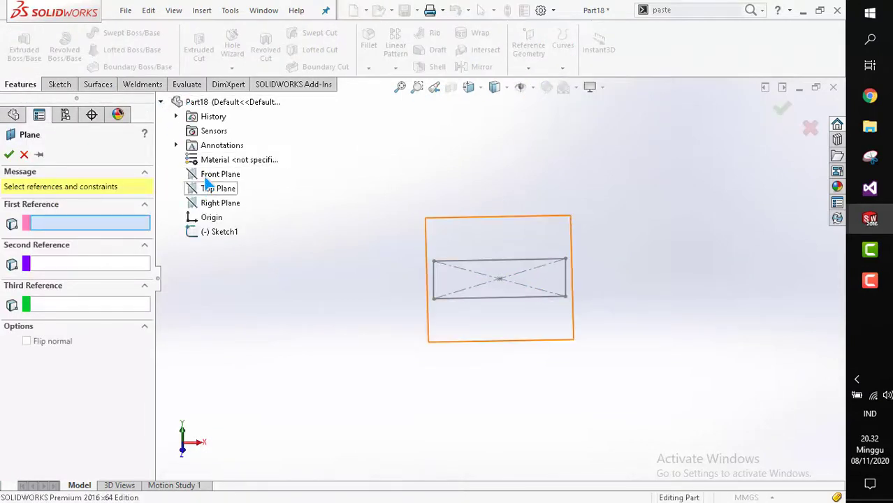
{"action": "left_click", "coordinate": [210, 189]}
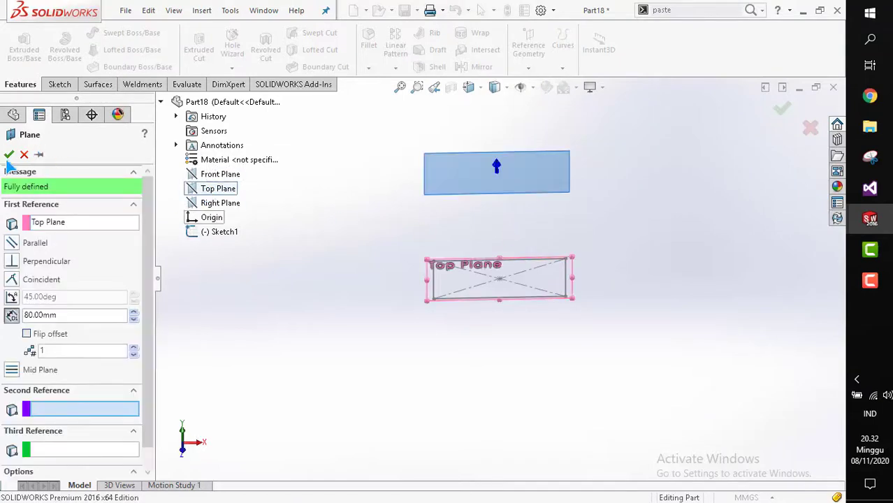
{"action": "key", "text": "Return"}
{"action": "scroll", "coordinate": [506, 195], "scroll_direction": "up", "scroll_amount": 1}
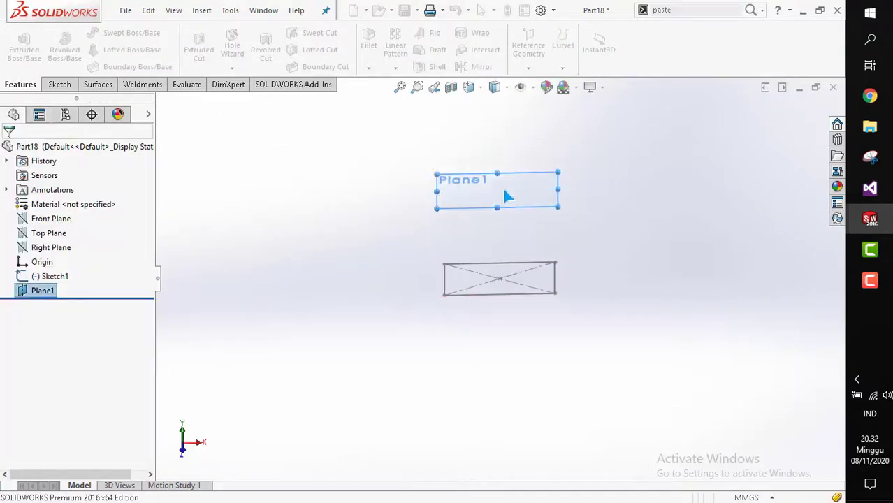
Sketch a circle centered on the origin on the new offset plane and exit the sketch.
{"action": "key", "text": "Escape"}
{"action": "left_click", "coordinate": [56, 85]}
{"action": "left_click", "coordinate": [30, 44]}
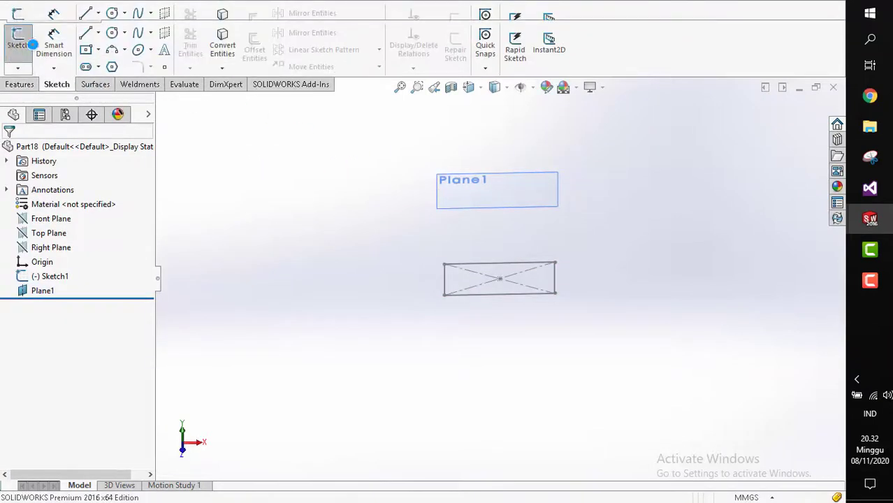
{"action": "left_click", "coordinate": [467, 190]}
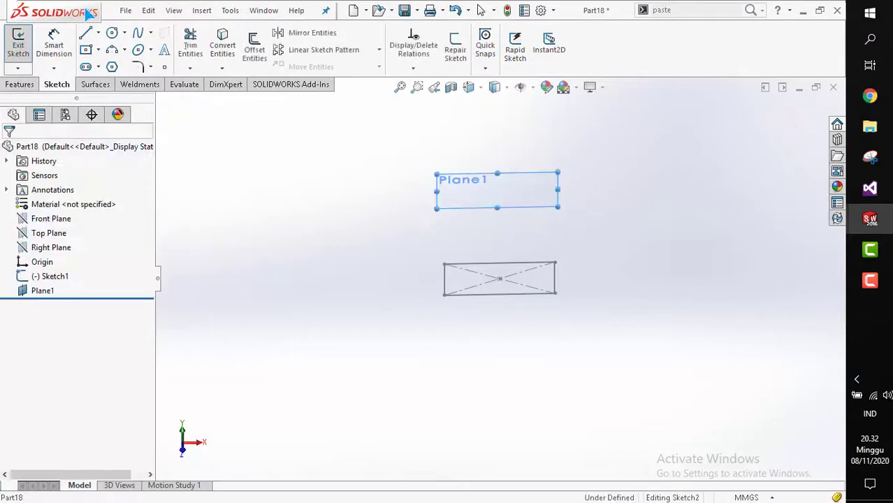
{"action": "left_click", "coordinate": [497, 188]}
{"action": "left_click", "coordinate": [515, 210]}
{"action": "key", "text": "Escape"}
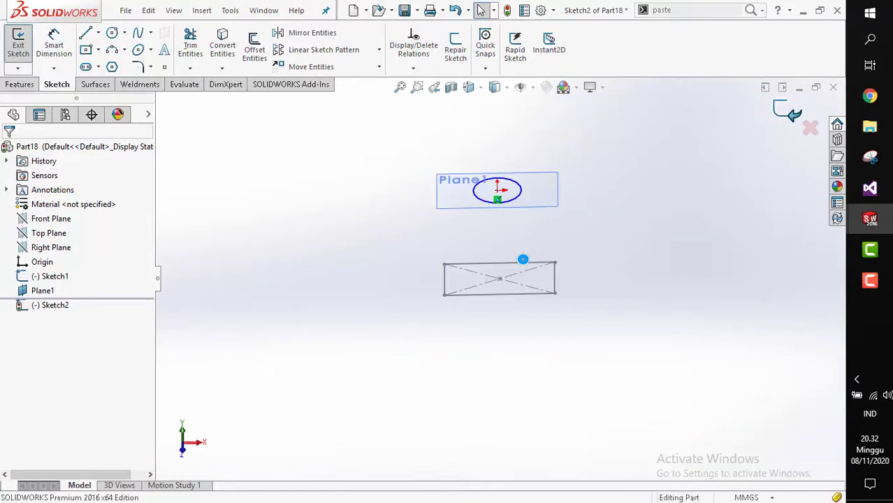
{"action": "double_click", "coordinate": [523, 259]}
Loft a solid between the circle profile and the rectangle profile.
{"action": "scroll", "coordinate": [522, 259], "scroll_direction": "down", "scroll_amount": 2}
{"action": "mouse_move", "coordinate": [522, 259]}
{"action": "middle_mouse_down"}
{"action": "mouse_move", "coordinate": [432, 225]}
{"action": "mouse_move", "coordinate": [510, 248]}
{"action": "mouse_move", "coordinate": [511, 264]}
{"action": "middle_mouse_up"}
{"action": "left_click", "coordinate": [509, 248]}
{"action": "middle_click_drag", "start_coordinate": [469, 170], "coordinate": [519, 223]}
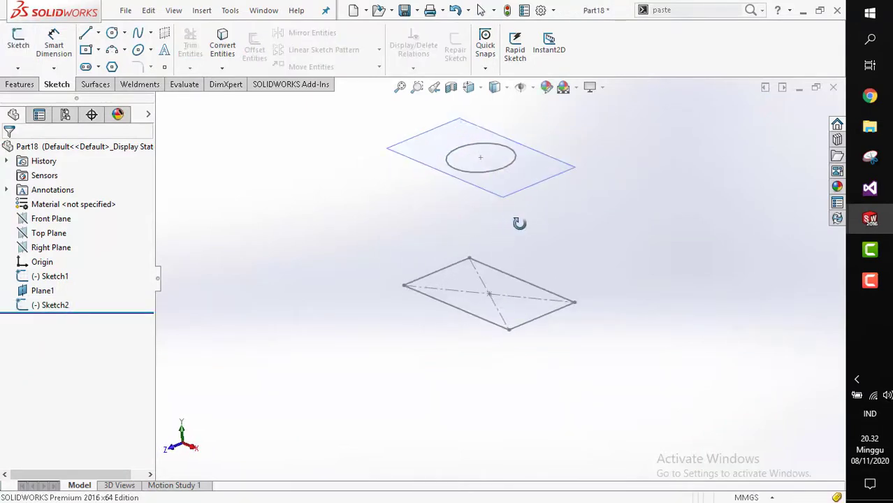
{"action": "left_click", "coordinate": [20, 85]}
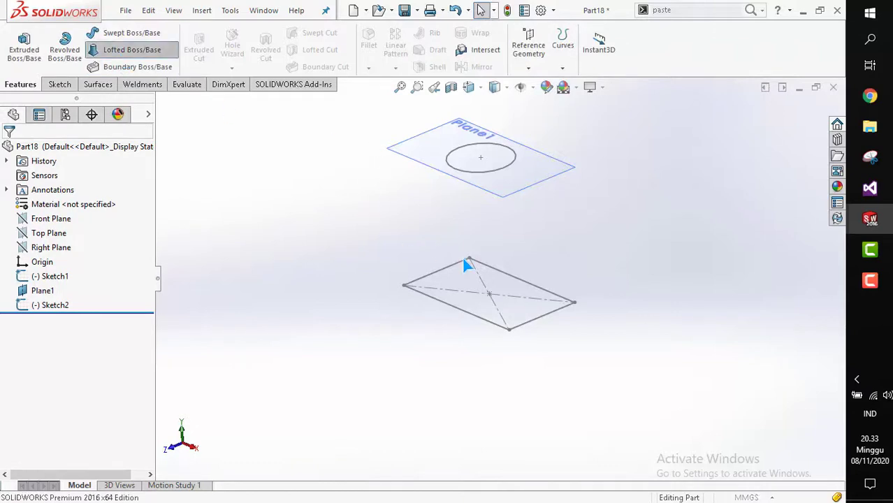
{"action": "scroll", "coordinate": [463, 258], "scroll_direction": "down", "scroll_amount": 2}
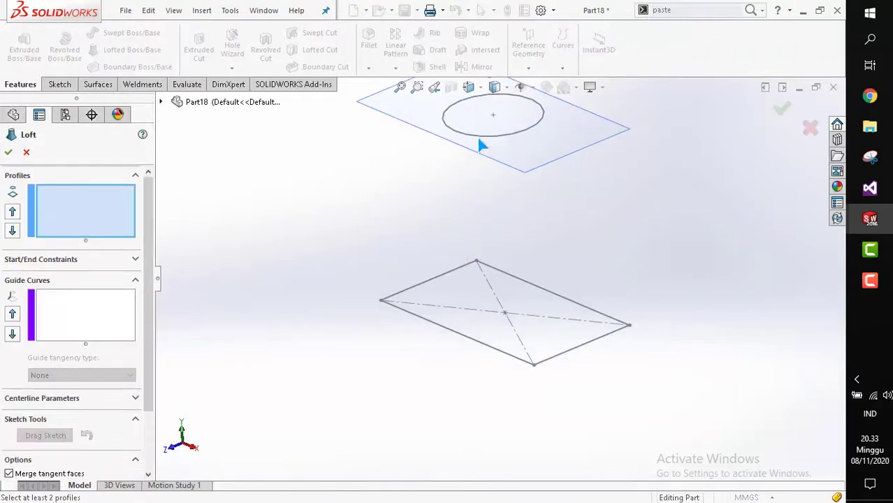
{"action": "left_click", "coordinate": [478, 137]}
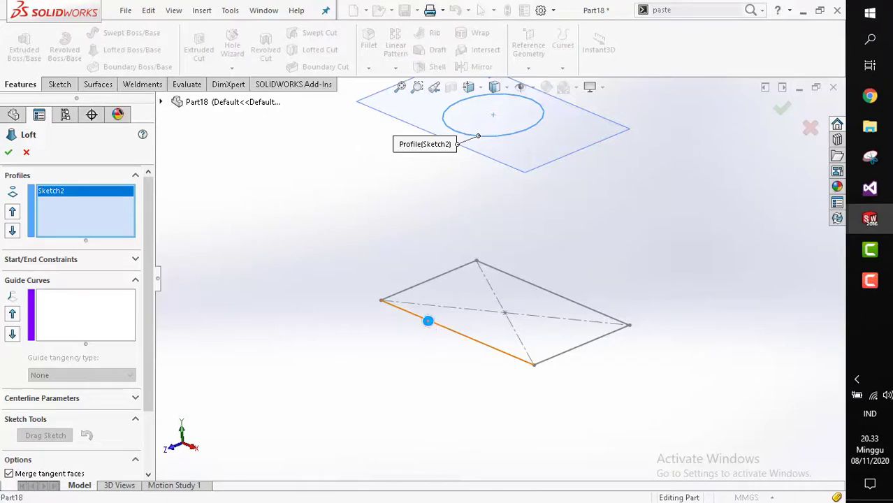
{"action": "left_click", "coordinate": [427, 320]}
{"action": "mouse_move", "coordinate": [429, 293]}
{"action": "middle_mouse_down"}
{"action": "mouse_move", "coordinate": [377, 249]}
{"action": "mouse_move", "coordinate": [445, 274]}
{"action": "middle_mouse_up"}
{"action": "middle_click_drag", "start_coordinate": [480, 297], "coordinate": [499, 278]}
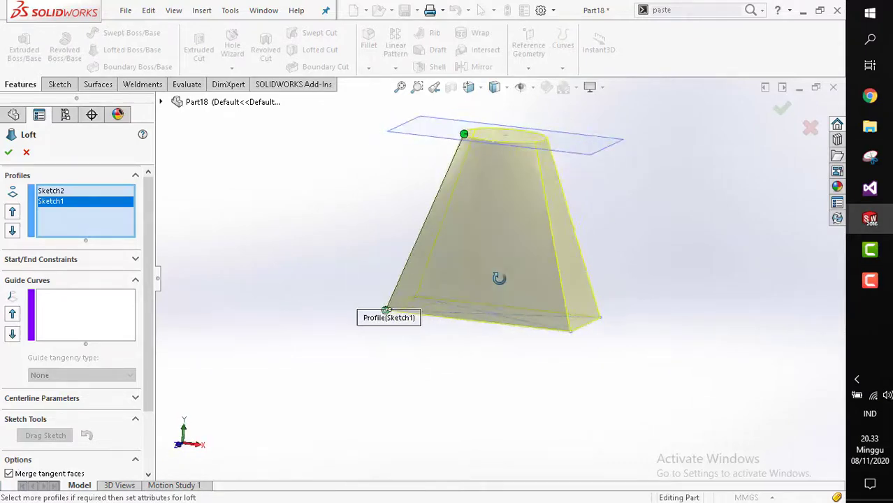
{"action": "left_click", "coordinate": [9, 153]}
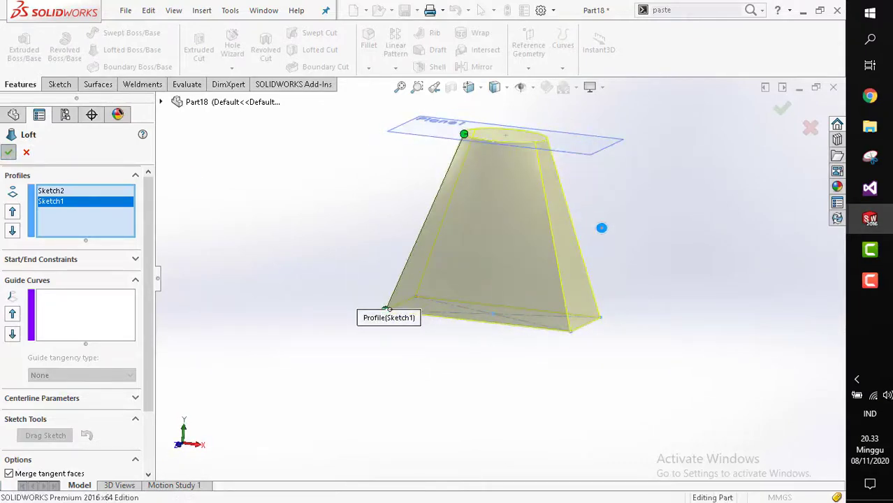
Create a reference plane offset 80 mm from the Right Plane.
{"action": "scroll", "coordinate": [533, 243], "scroll_direction": "up", "scroll_amount": 3}
{"action": "middle_click_drag", "start_coordinate": [532, 271], "coordinate": [506, 282]}
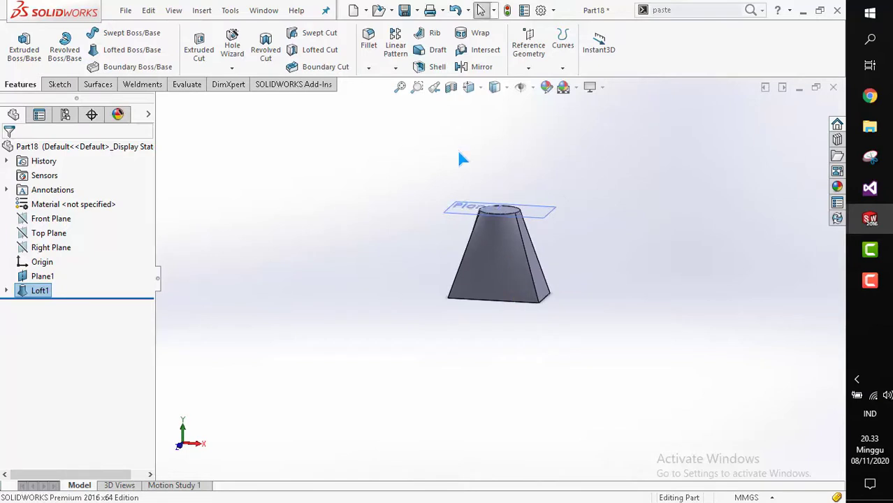
{"action": "left_click", "coordinate": [528, 43]}
{"action": "scroll", "coordinate": [517, 273], "scroll_direction": "down", "scroll_amount": 2}
{"action": "middle_click_drag", "start_coordinate": [510, 282], "coordinate": [447, 282]}
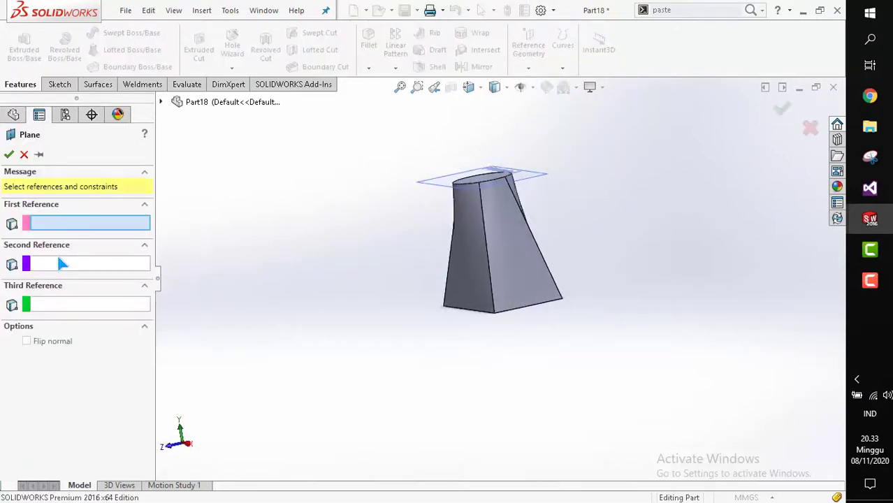
{"action": "left_click", "coordinate": [162, 103]}
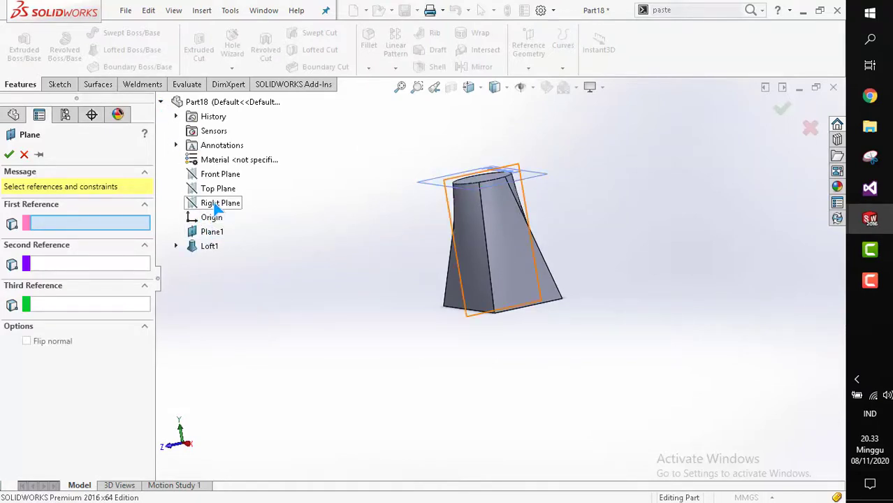
{"action": "left_click", "coordinate": [215, 205]}
{"action": "middle_click_drag", "start_coordinate": [452, 241], "coordinate": [505, 228]}
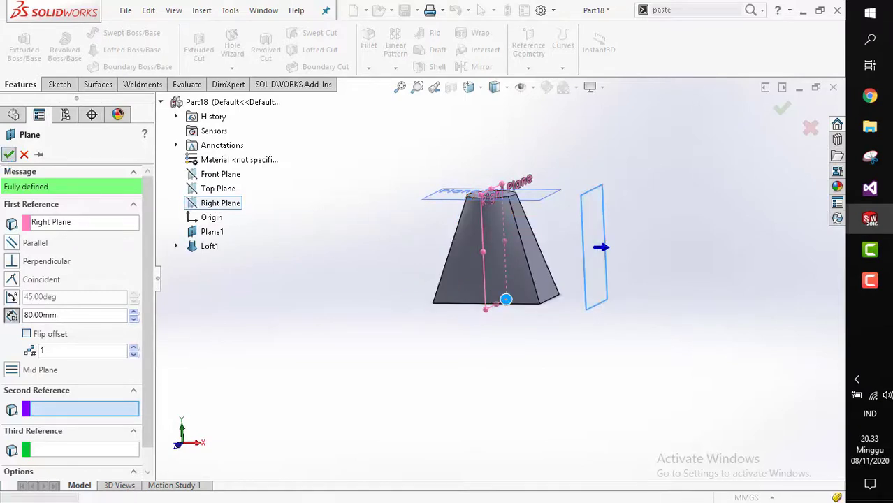
{"action": "middle_click_drag", "start_coordinate": [459, 292], "coordinate": [91, 139]}
Start a new sketch on the Right-offset plane and orient the view normal to it.
{"action": "left_click", "coordinate": [70, 83]}
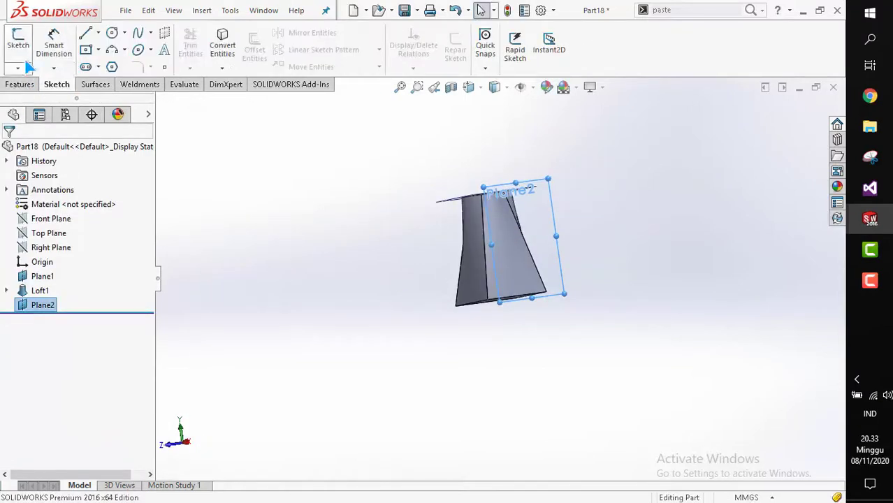
{"action": "left_click", "coordinate": [18, 41]}
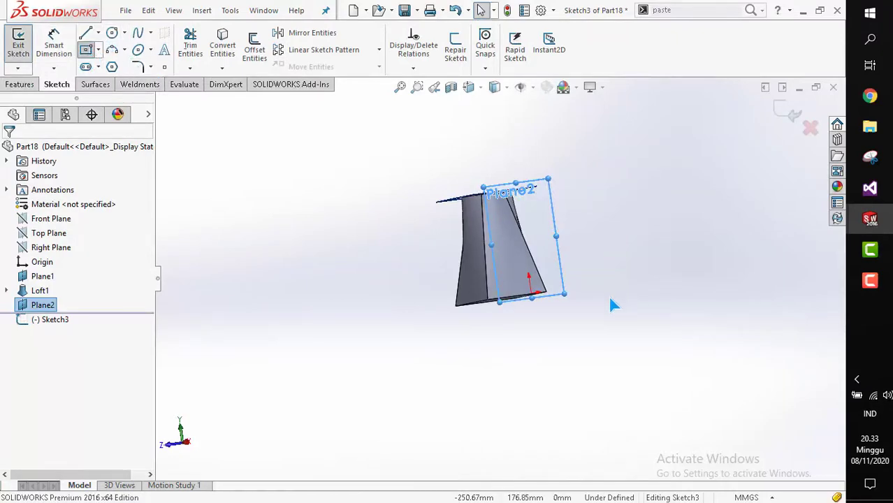
{"action": "key", "text": "space"}
{"action": "left_click", "coordinate": [156, 95]}
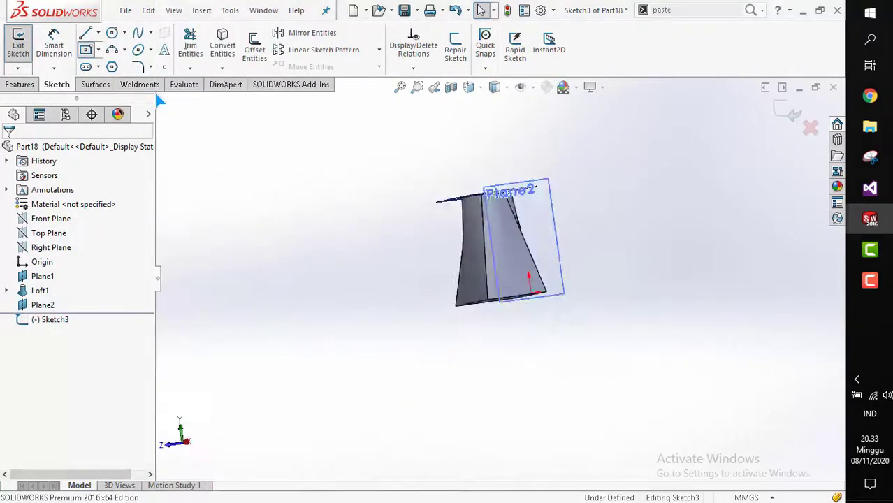
{"action": "scroll", "coordinate": [526, 391], "scroll_direction": "up", "scroll_amount": 6}
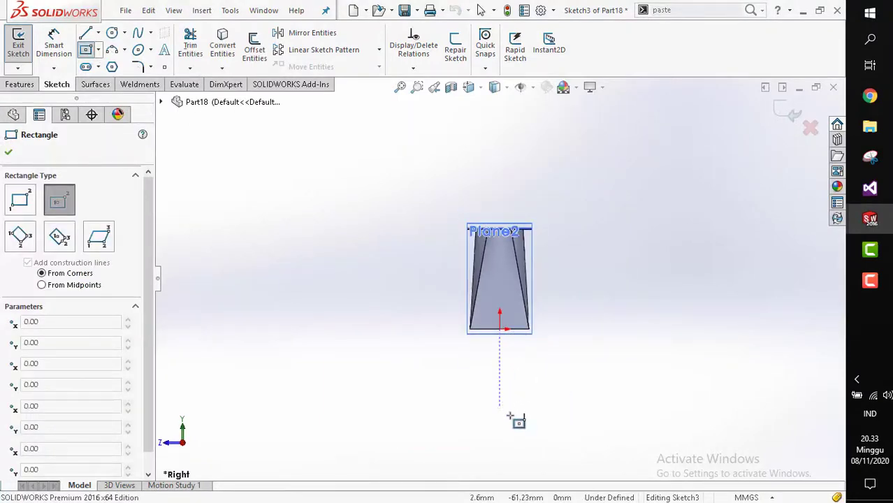
{"action": "left_click", "coordinate": [509, 416]}
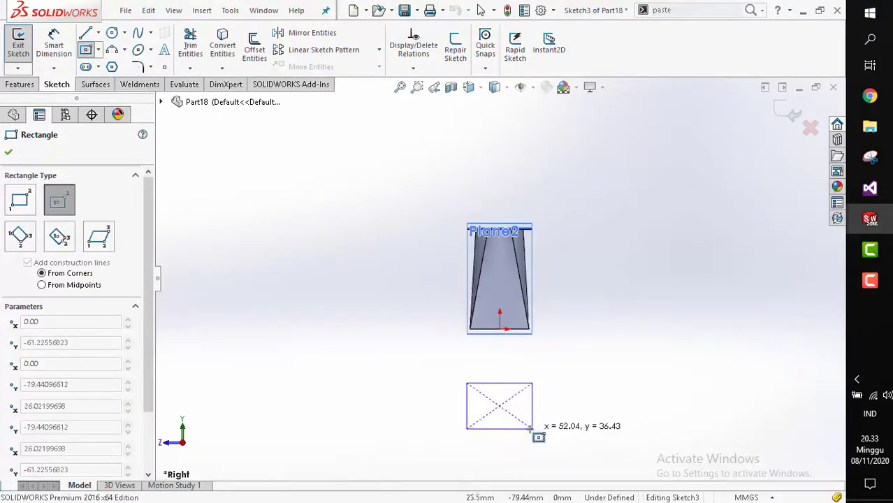
{"action": "left_click", "coordinate": [530, 428]}
{"action": "key", "text": "Escape"}
{"action": "scroll", "coordinate": [504, 380], "scroll_direction": "down", "scroll_amount": 2}
{"action": "middle_click_drag", "start_coordinate": [502, 377], "coordinate": [509, 376]}
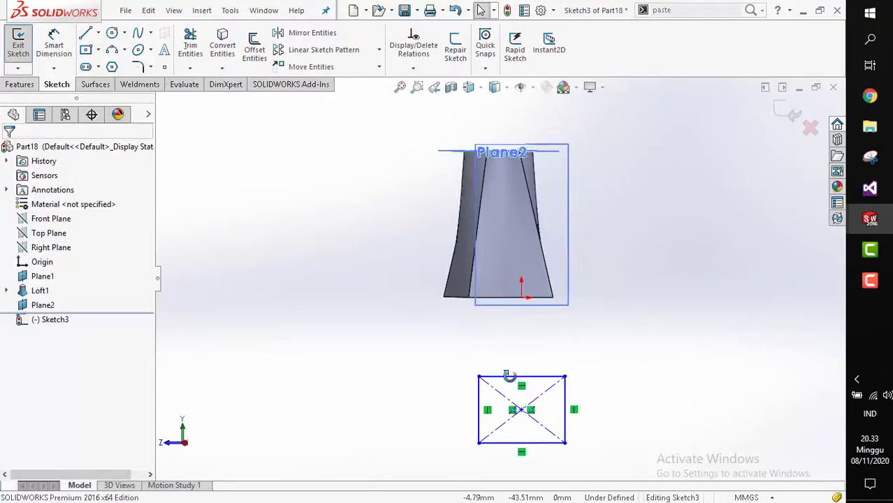
{"action": "left_click_drag", "start_coordinate": [388, 314], "coordinate": [631, 464]}
{"action": "key", "text": "Delete"}
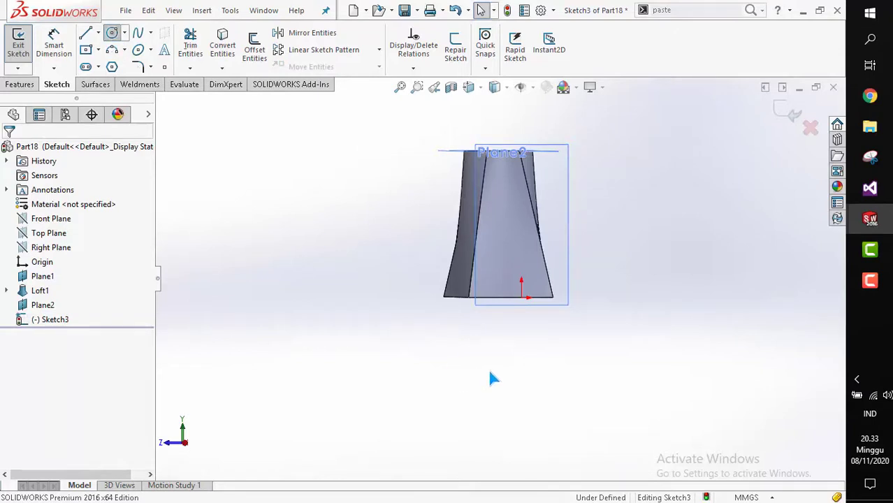
Sketch a circle of about 11 mm radius on Plane2 below the existing loft and exit the sketch.
{"action": "left_click", "coordinate": [522, 393]}
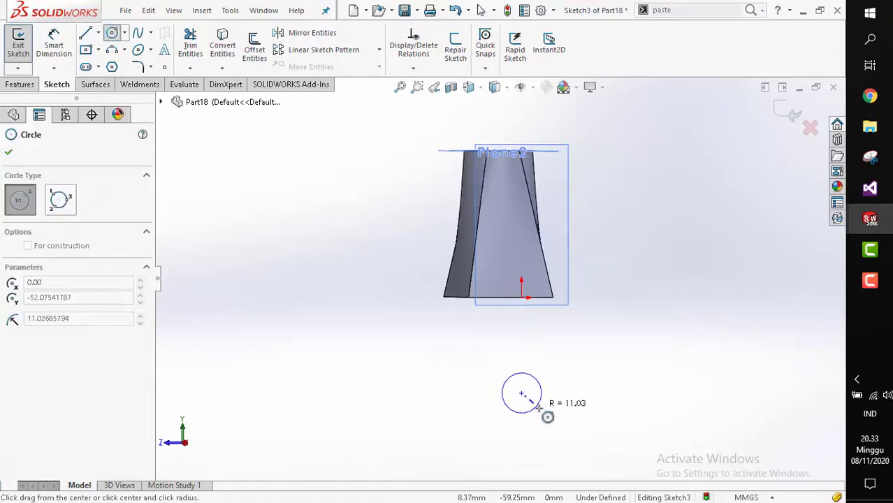
{"action": "left_click", "coordinate": [542, 412]}
{"action": "key", "text": "Escape"}
{"action": "scroll", "coordinate": [524, 383], "scroll_direction": "up", "scroll_amount": 1}
{"action": "middle_click_drag", "start_coordinate": [517, 381], "coordinate": [654, 376]}
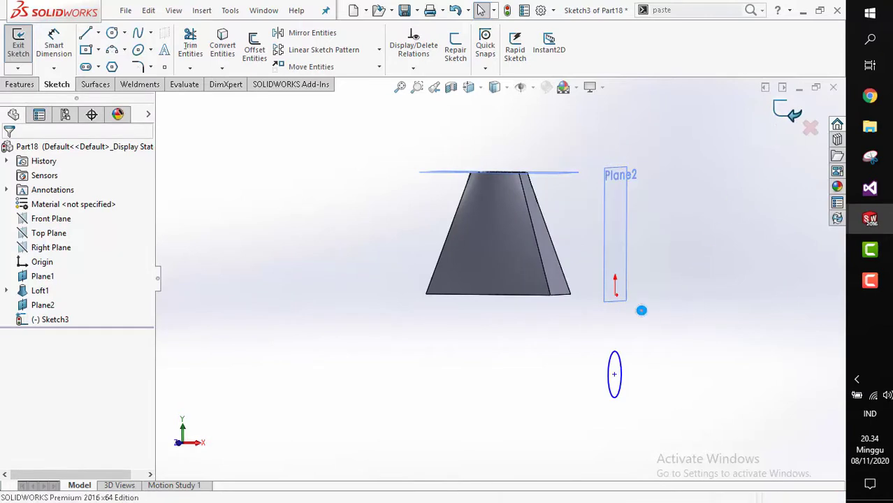
{"action": "scroll", "coordinate": [571, 314], "scroll_direction": "up", "scroll_amount": 1}
{"action": "mouse_move", "coordinate": [543, 325]}
{"action": "middle_mouse_down"}
{"action": "mouse_move", "coordinate": [540, 265]}
{"action": "mouse_move", "coordinate": [660, 301]}
{"action": "middle_mouse_up"}
{"action": "left_click", "coordinate": [535, 302]}
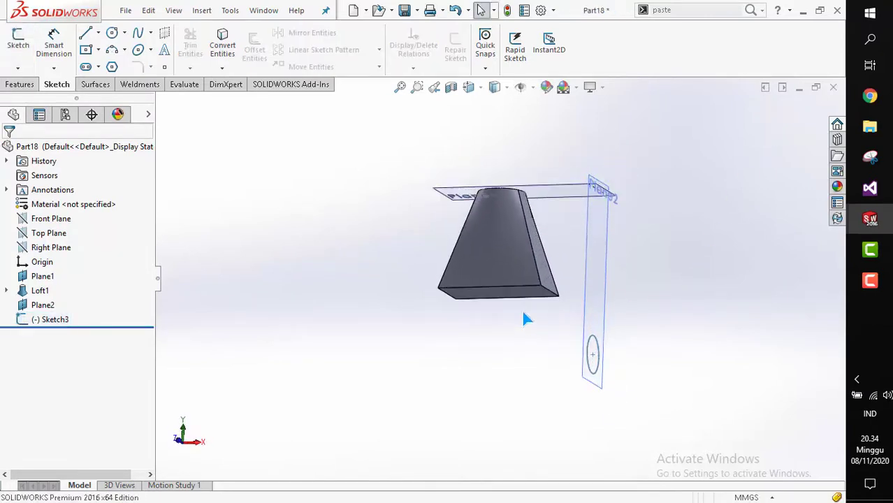
Loft a solid from the bottom face of the first loft to the circle profile.
{"action": "left_click", "coordinate": [512, 293]}
{"action": "middle_click_drag", "start_coordinate": [511, 297], "coordinate": [506, 279]}
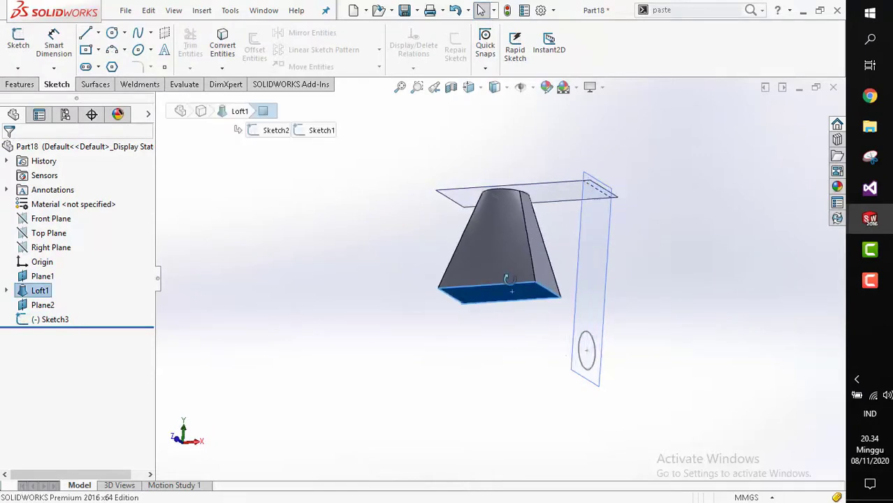
{"action": "left_click", "coordinate": [487, 353]}
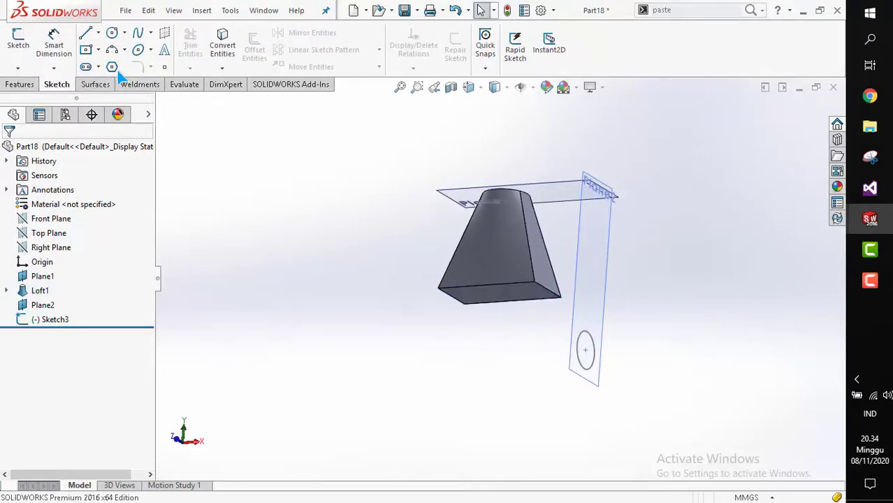
{"action": "left_click", "coordinate": [20, 84]}
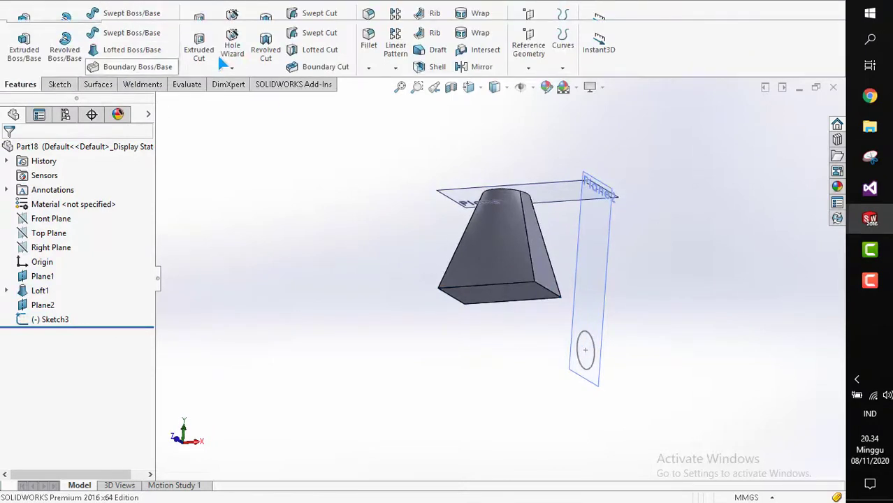
{"action": "left_click", "coordinate": [101, 57]}
{"action": "scroll", "coordinate": [496, 305], "scroll_direction": "down", "scroll_amount": 1}
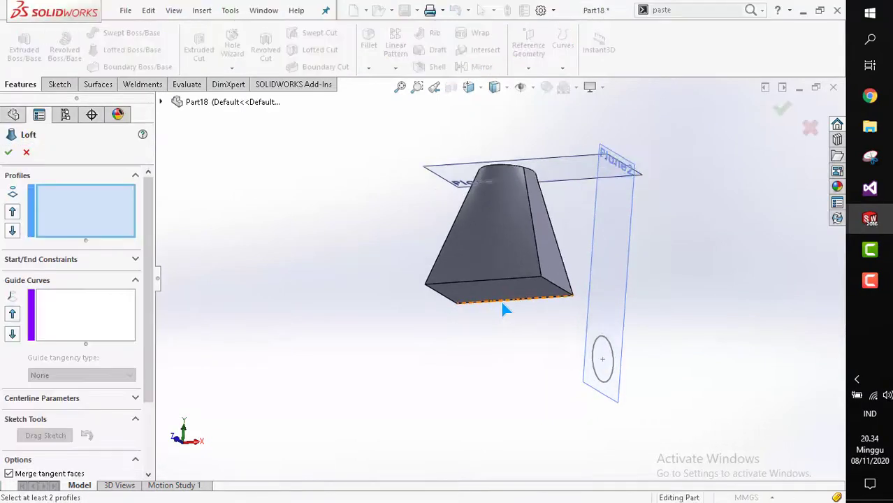
{"action": "left_click", "coordinate": [507, 296]}
{"action": "mouse_move", "coordinate": [507, 296]}
{"action": "middle_mouse_down"}
{"action": "mouse_move", "coordinate": [542, 315]}
{"action": "mouse_move", "coordinate": [555, 345]}
{"action": "mouse_move", "coordinate": [551, 325]}
{"action": "mouse_move", "coordinate": [524, 328]}
{"action": "mouse_move", "coordinate": [552, 335]}
{"action": "middle_mouse_up"}
{"action": "left_click", "coordinate": [602, 343]}
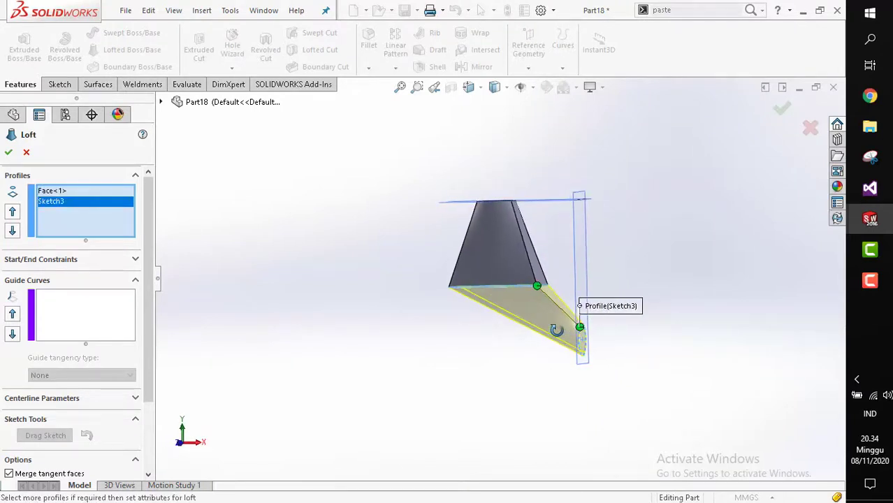
{"action": "scroll", "coordinate": [556, 341], "scroll_direction": "down", "scroll_amount": 2}
{"action": "left_click", "coordinate": [11, 156]}
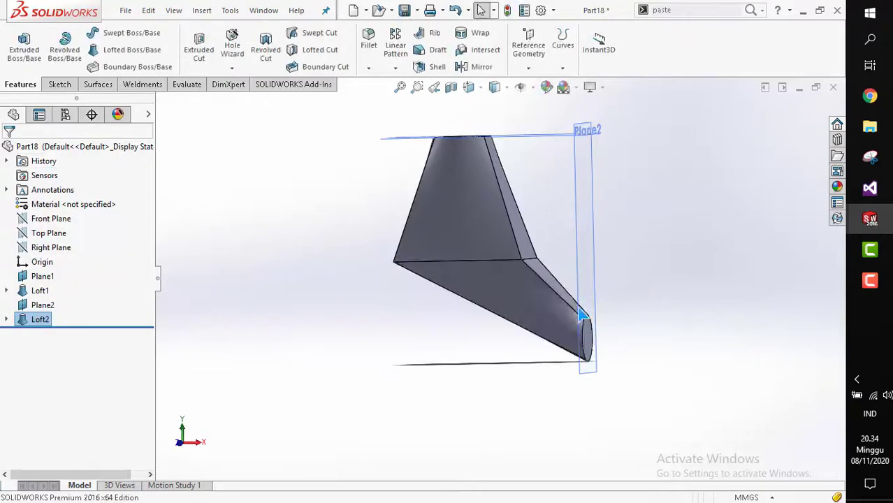
Orbit the model and switch to the front view to inspect the second loft.
{"action": "scroll", "coordinate": [584, 314], "scroll_direction": "down", "scroll_amount": 2}
{"action": "mouse_move", "coordinate": [565, 284]}
{"action": "middle_mouse_down"}
{"action": "mouse_move", "coordinate": [513, 283]}
{"action": "mouse_move", "coordinate": [562, 285]}
{"action": "middle_mouse_up"}
{"action": "middle_click_drag", "start_coordinate": [544, 327], "coordinate": [471, 260]}
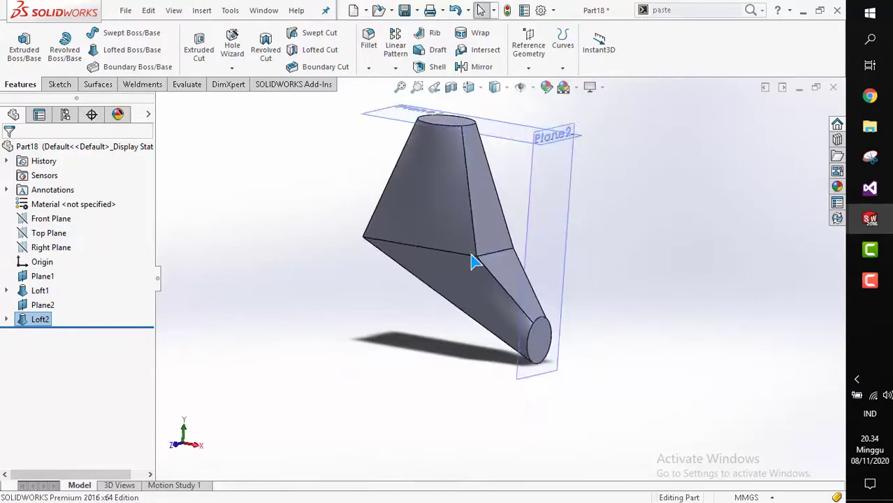
{"action": "left_click", "coordinate": [520, 297]}
{"action": "middle_click_drag", "start_coordinate": [514, 319], "coordinate": [512, 295]}
{"action": "key", "text": "space"}
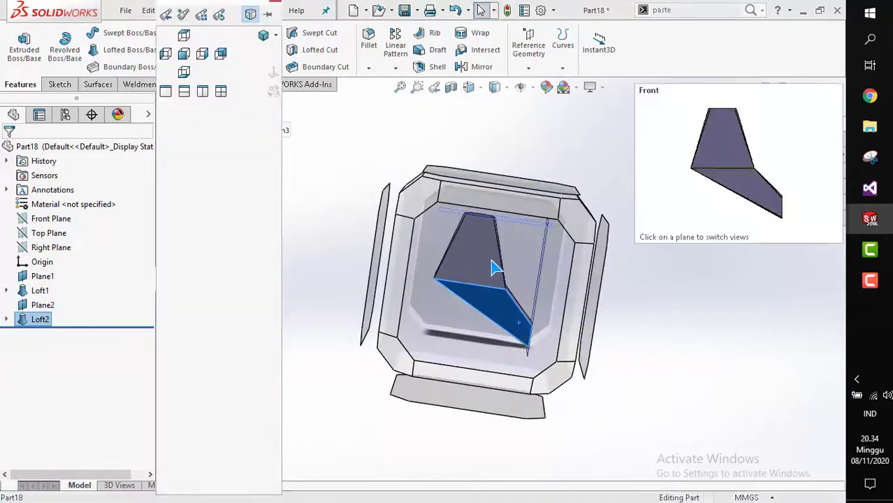
{"action": "left_click", "coordinate": [493, 268]}
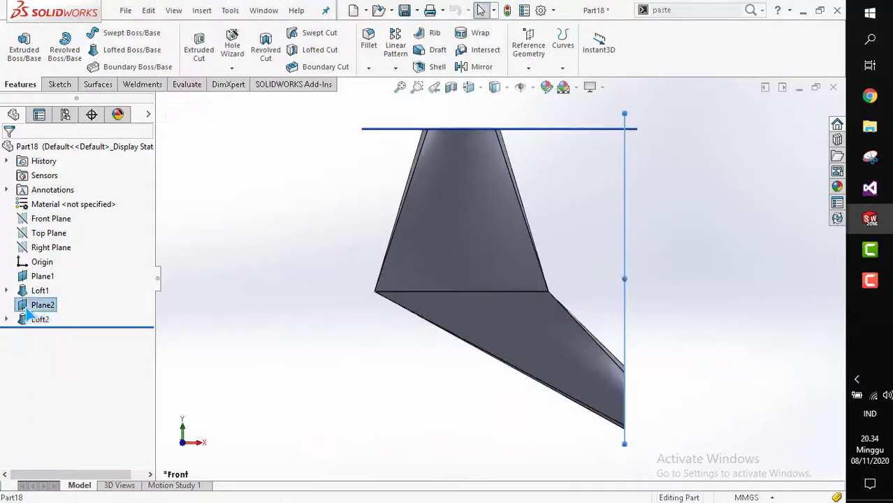
{"action": "right_click", "coordinate": [28, 307]}
{"action": "left_click", "coordinate": [229, 255]}
Open the second loft's definition for editing and close it without changes.
{"action": "right_click", "coordinate": [40, 319]}
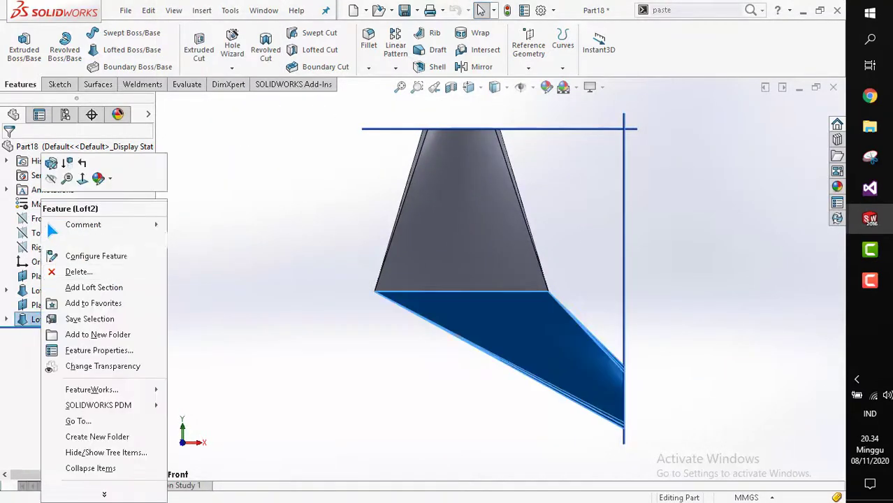
{"action": "left_click", "coordinate": [51, 162]}
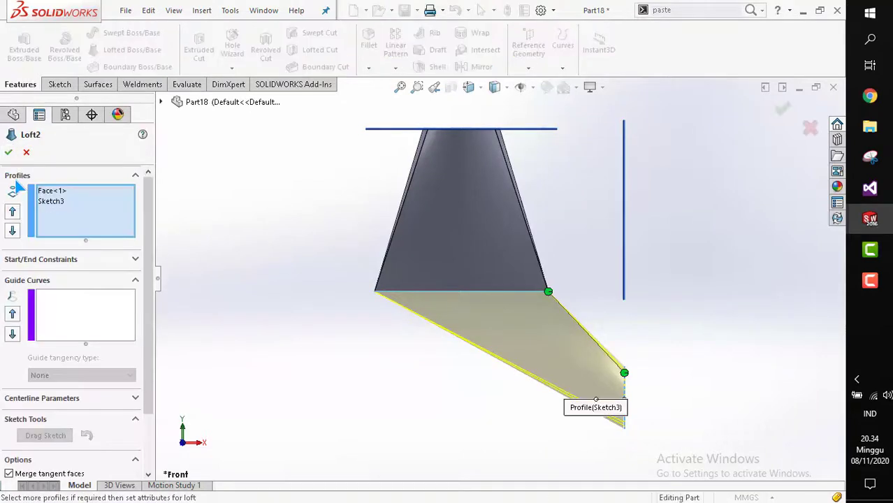
{"action": "scroll", "coordinate": [414, 336], "scroll_direction": "down", "scroll_amount": 1}
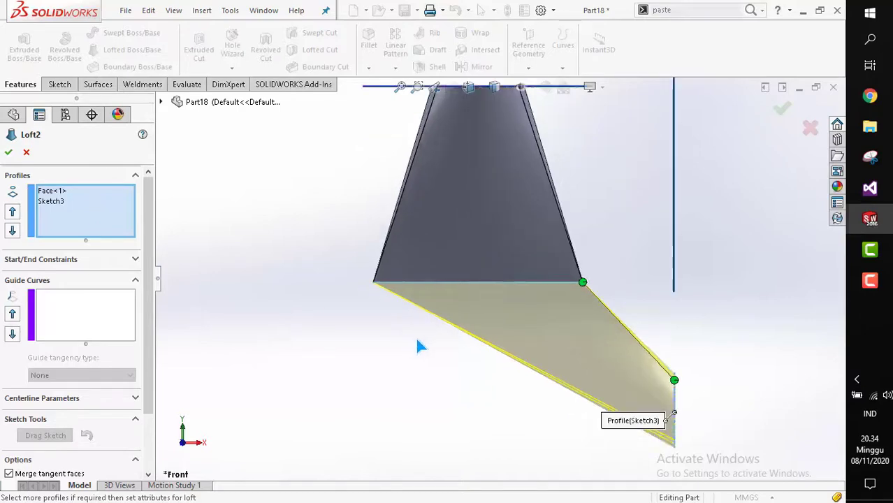
{"action": "middle_click_drag", "start_coordinate": [415, 336], "coordinate": [426, 271]}
{"action": "middle_click_drag", "start_coordinate": [416, 308], "coordinate": [403, 332]}
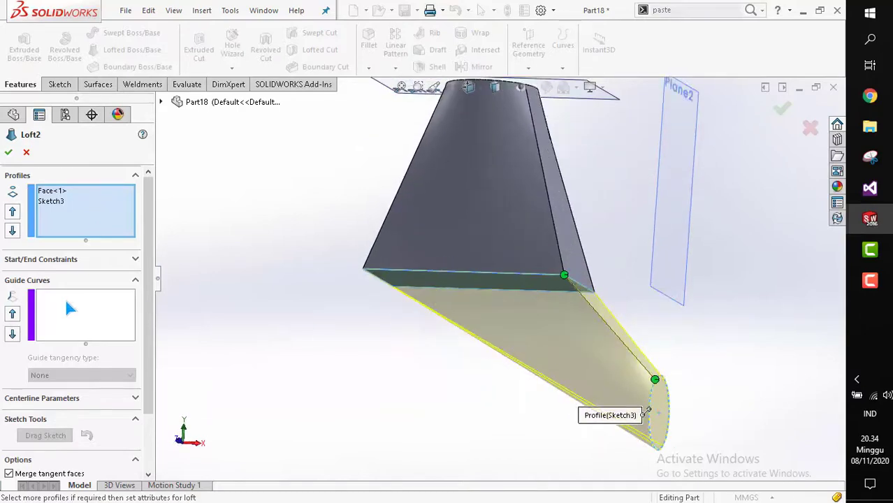
{"action": "left_click", "coordinate": [63, 296]}
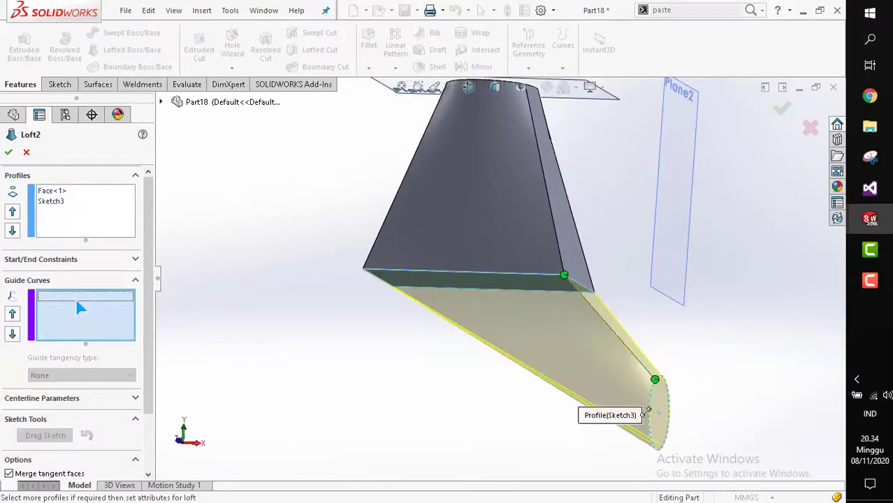
{"action": "middle_click_drag", "start_coordinate": [408, 313], "coordinate": [417, 319]}
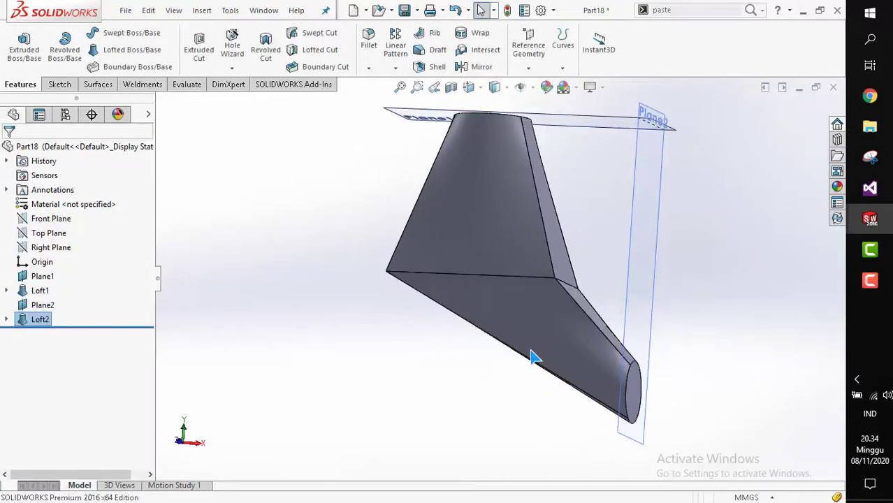
Delete the second loft feature and undo the deletion.
{"action": "key", "text": "space"}
{"action": "left_click", "coordinate": [494, 272]}
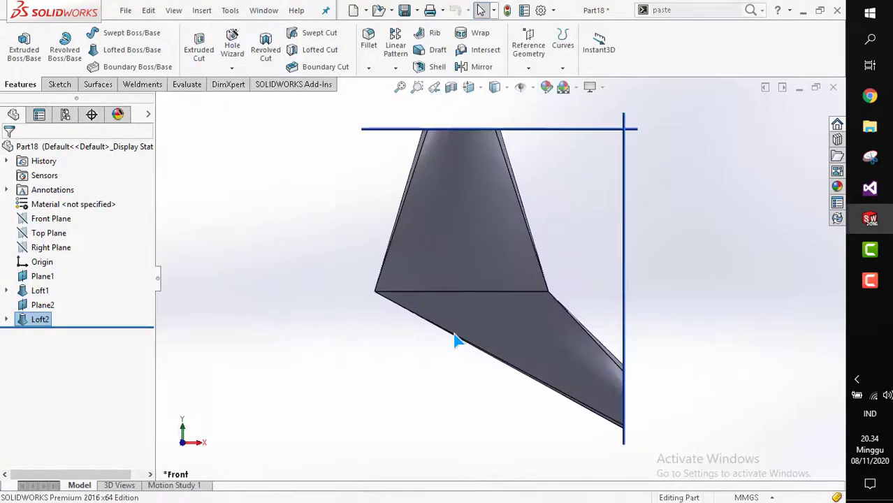
{"action": "left_click", "coordinate": [35, 321]}
{"action": "key", "text": "Delete"}
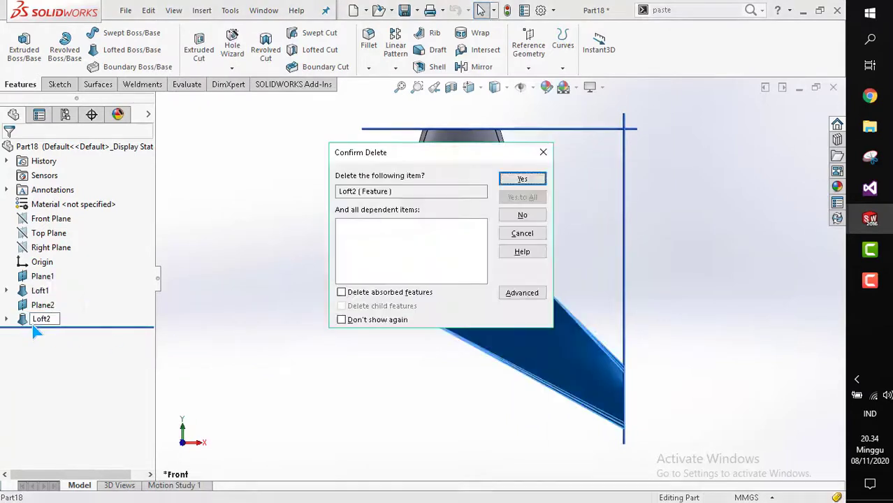
{"action": "key", "text": "Return"}
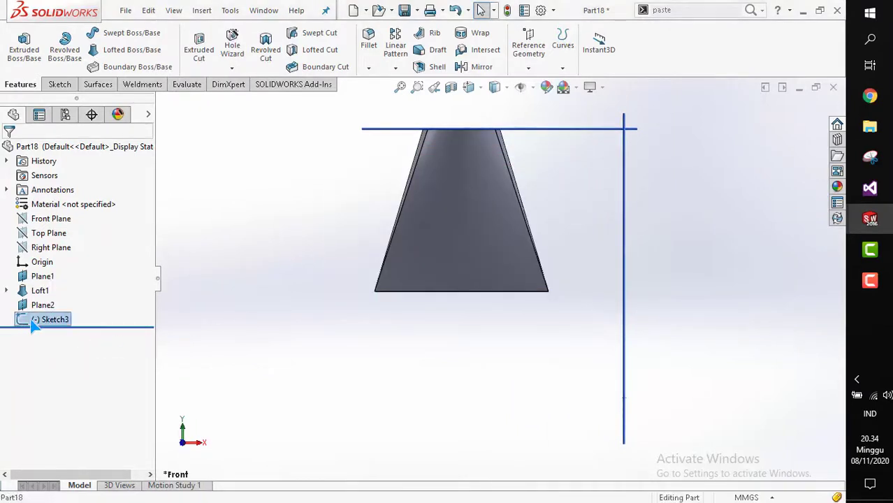
{"action": "key", "text": "ctrl+z"}
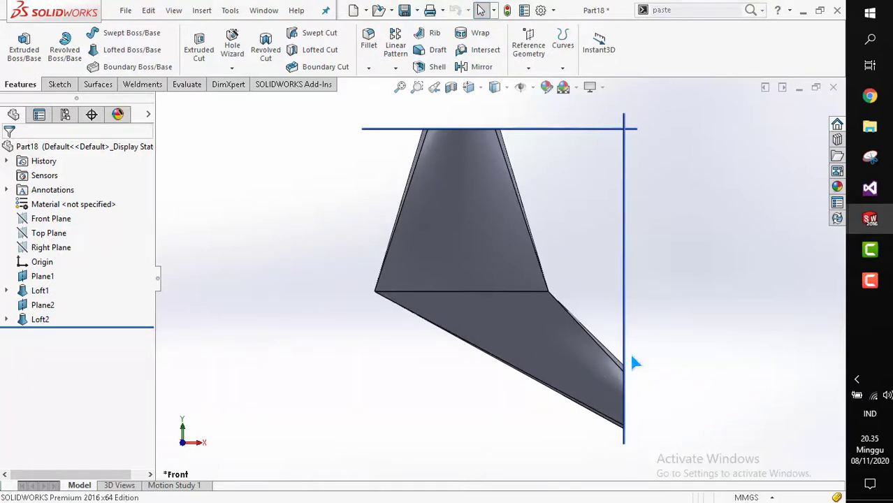
Delete the second loft feature from the model.
{"action": "left_click", "coordinate": [33, 324]}
{"action": "left_click", "coordinate": [43, 285]}
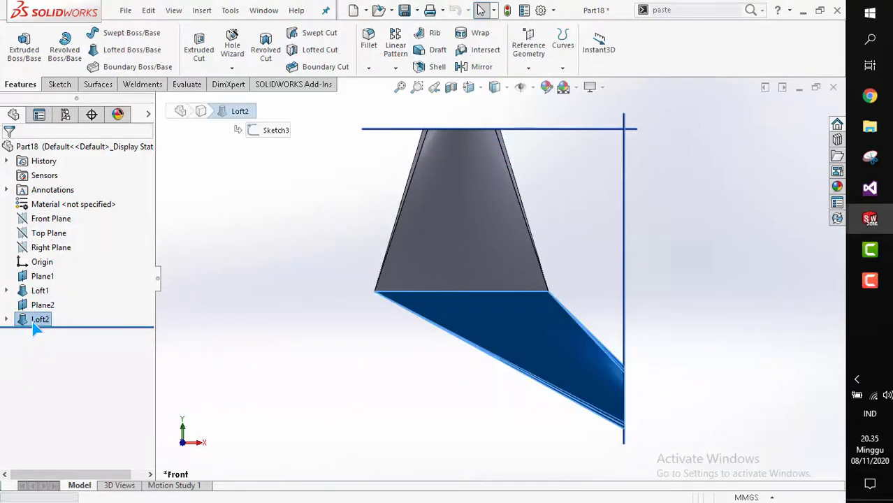
Start a new sketch on the Front Plane.
{"action": "left_click", "coordinate": [59, 84]}
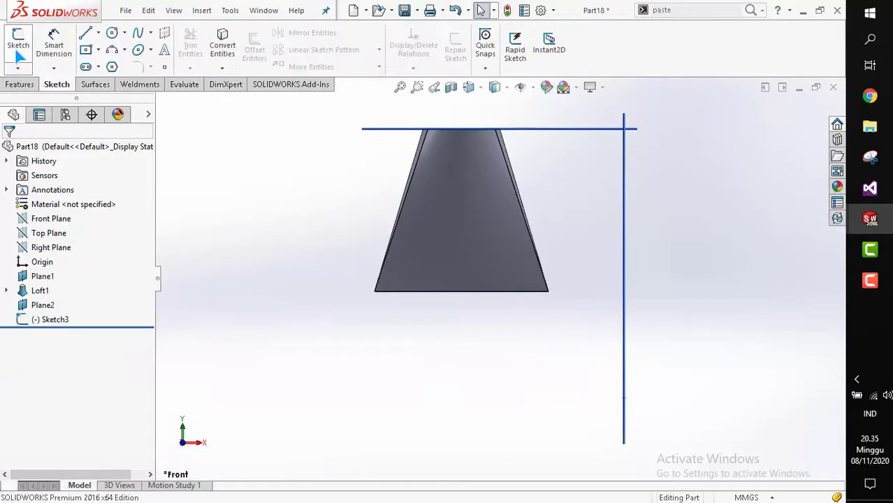
{"action": "left_click", "coordinate": [19, 41]}
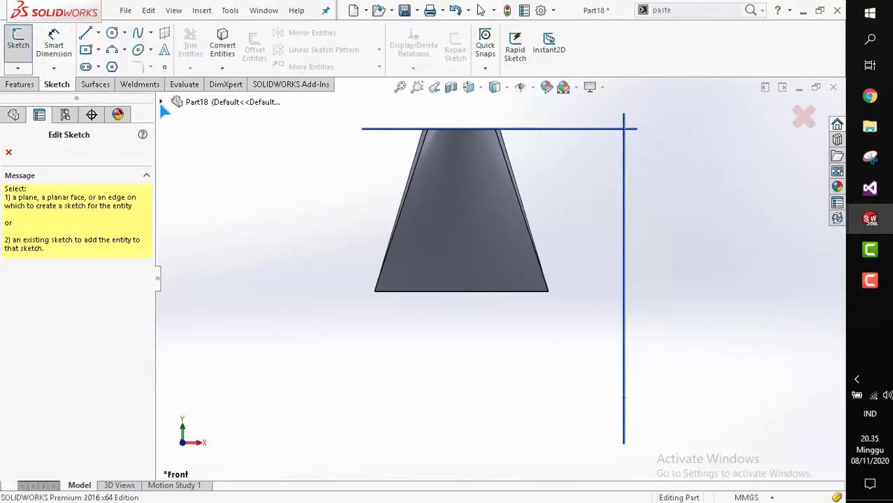
{"action": "left_click", "coordinate": [409, 240]}
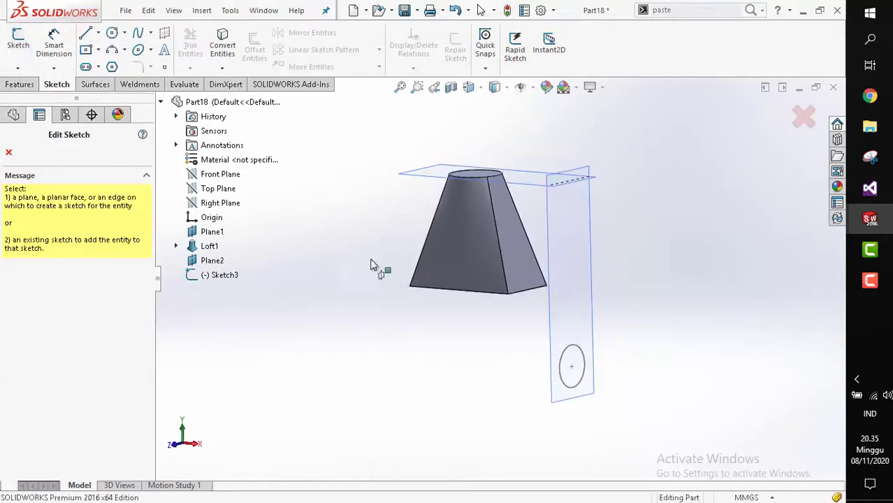
{"action": "left_click", "coordinate": [213, 176]}
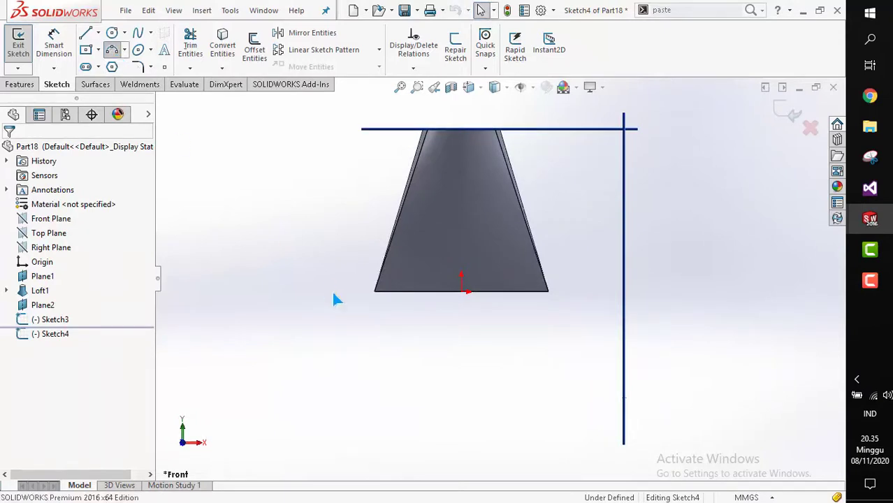
Sketch a guide path of two three-point arcs from the loft's lower-left corner down to the circle profile.
{"action": "left_click", "coordinate": [374, 291]}
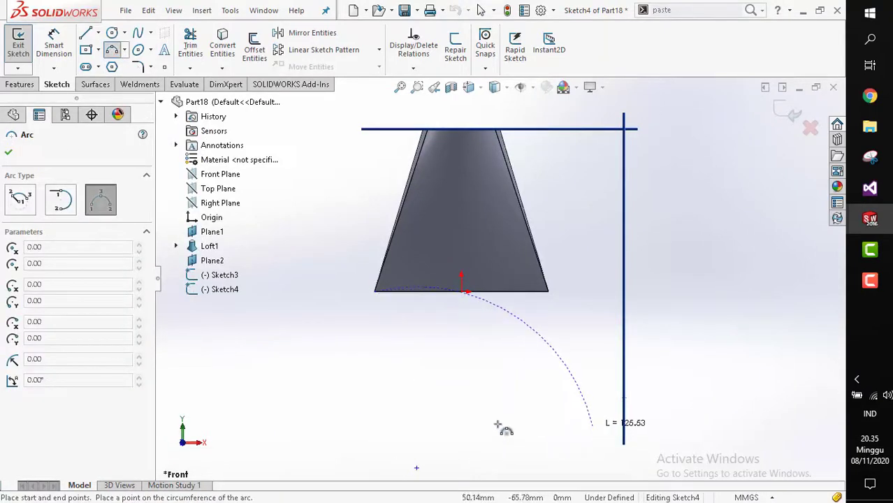
{"action": "left_click", "coordinate": [442, 364]}
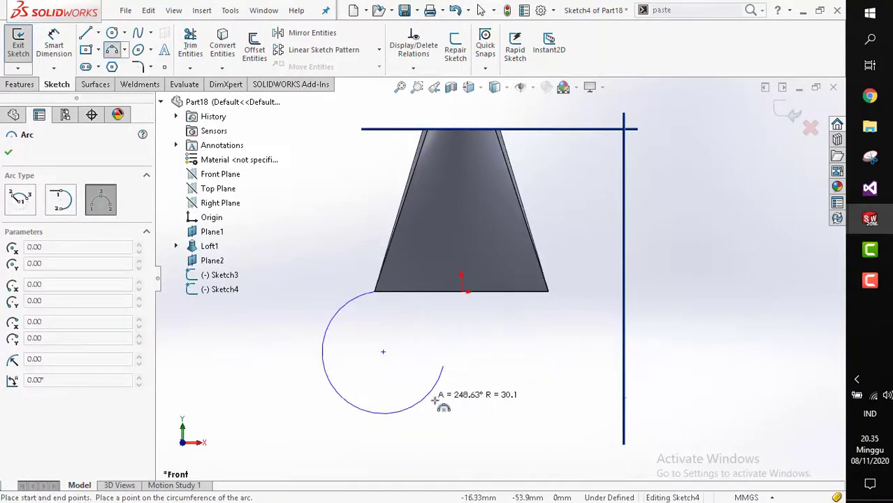
{"action": "left_click", "coordinate": [477, 374]}
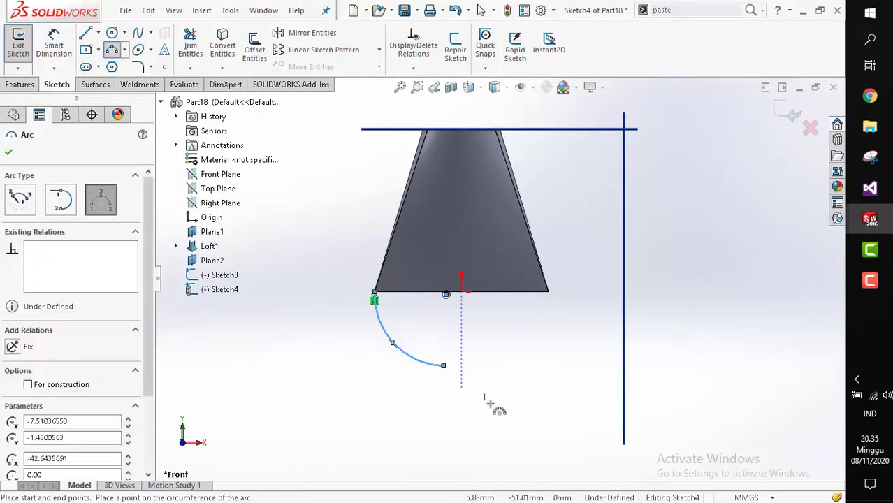
{"action": "left_click", "coordinate": [443, 365]}
{"action": "scroll", "coordinate": [581, 413], "scroll_direction": "up", "scroll_amount": 1}
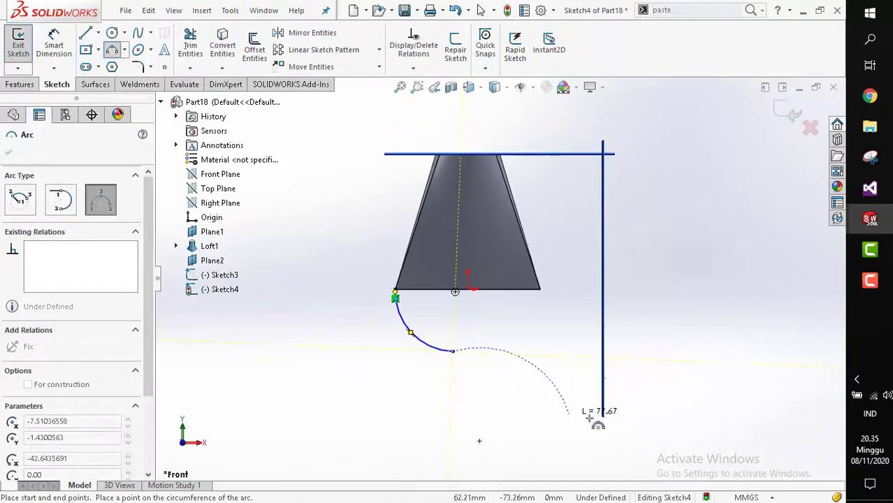
{"action": "mouse_move", "coordinate": [587, 415]}
{"action": "middle_mouse_down"}
{"action": "mouse_move", "coordinate": [557, 415]}
{"action": "mouse_move", "coordinate": [580, 401]}
{"action": "middle_mouse_up"}
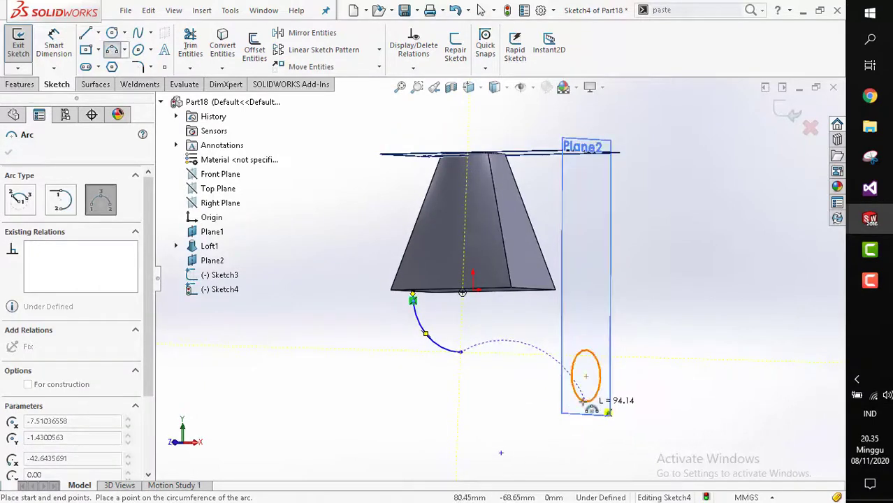
{"action": "left_click", "coordinate": [586, 403]}
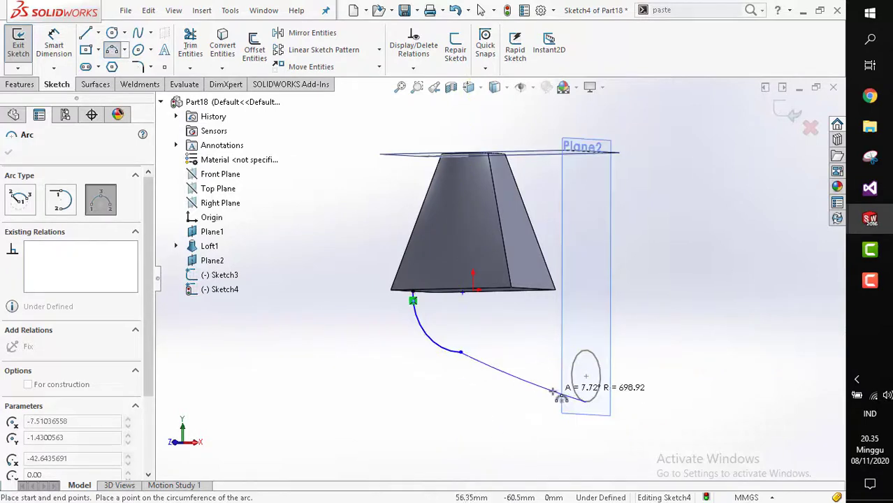
{"action": "left_click", "coordinate": [523, 401]}
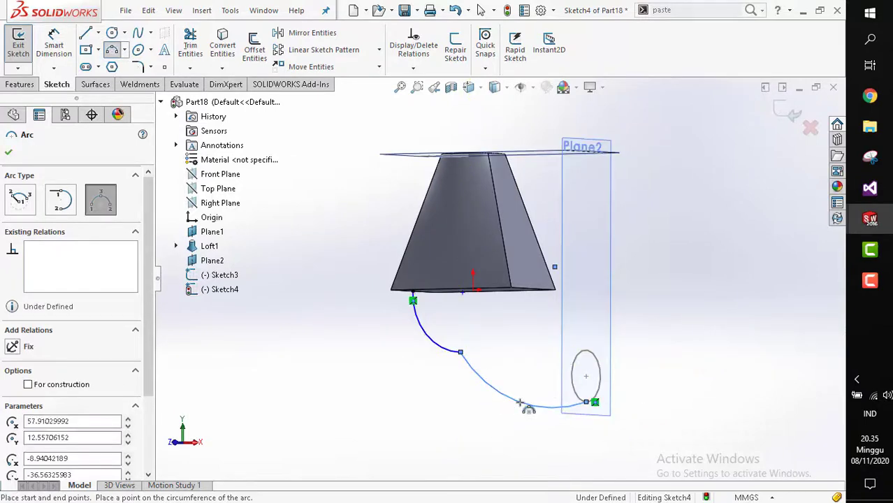
{"action": "key", "text": "Escape"}
{"action": "middle_click_drag", "start_coordinate": [526, 395], "coordinate": [485, 314]}
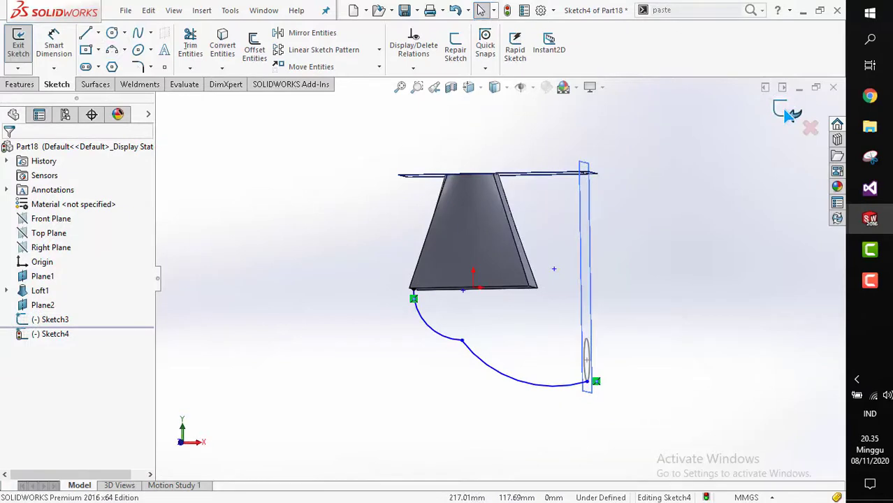
Loft from the tapered solid's bottom face to the circle sketch, using the two-arc sketch as the guide curve.
{"action": "scroll", "coordinate": [492, 350], "scroll_direction": "down", "scroll_amount": 2}
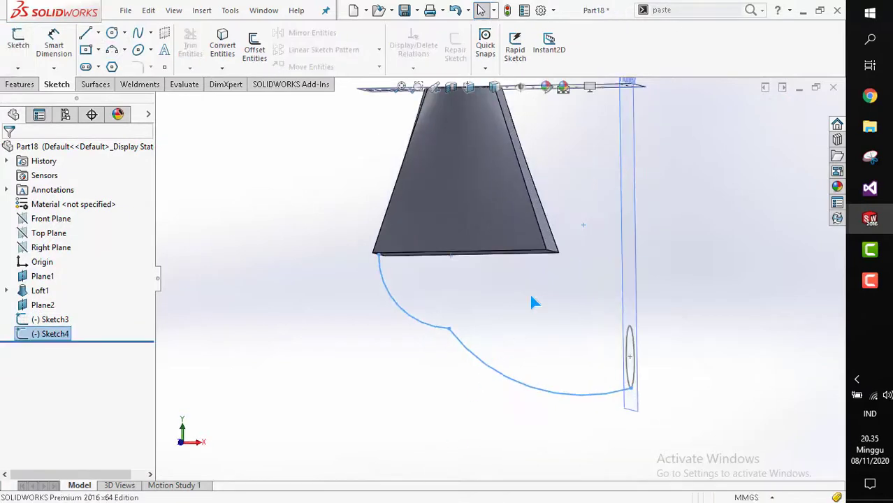
{"action": "left_click", "coordinate": [529, 292]}
{"action": "scroll", "coordinate": [503, 312], "scroll_direction": "down", "scroll_amount": 1}
{"action": "mouse_move", "coordinate": [504, 311]}
{"action": "middle_mouse_down"}
{"action": "mouse_move", "coordinate": [477, 316]}
{"action": "mouse_move", "coordinate": [493, 293]}
{"action": "middle_mouse_up"}
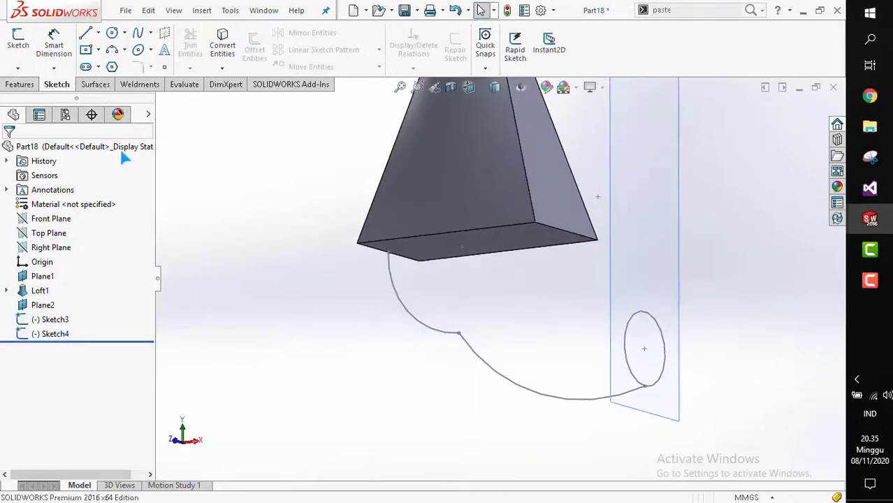
{"action": "left_click", "coordinate": [27, 85]}
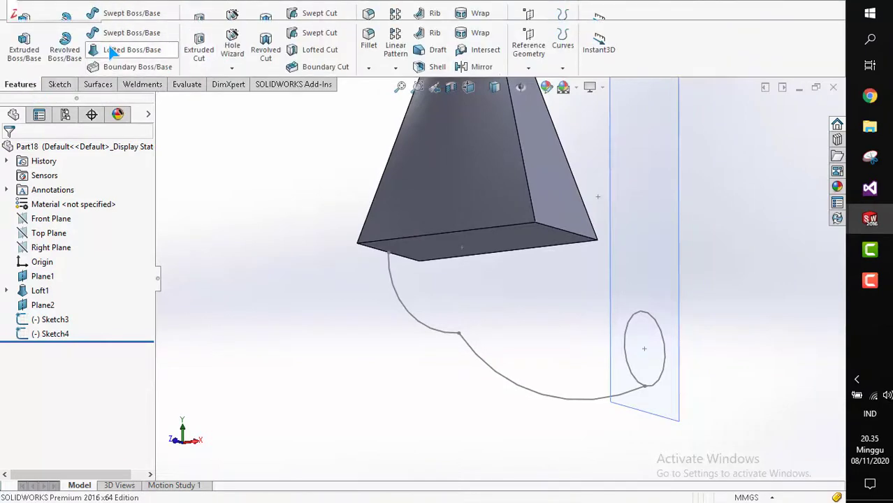
{"action": "left_click", "coordinate": [514, 249]}
{"action": "left_click", "coordinate": [644, 321]}
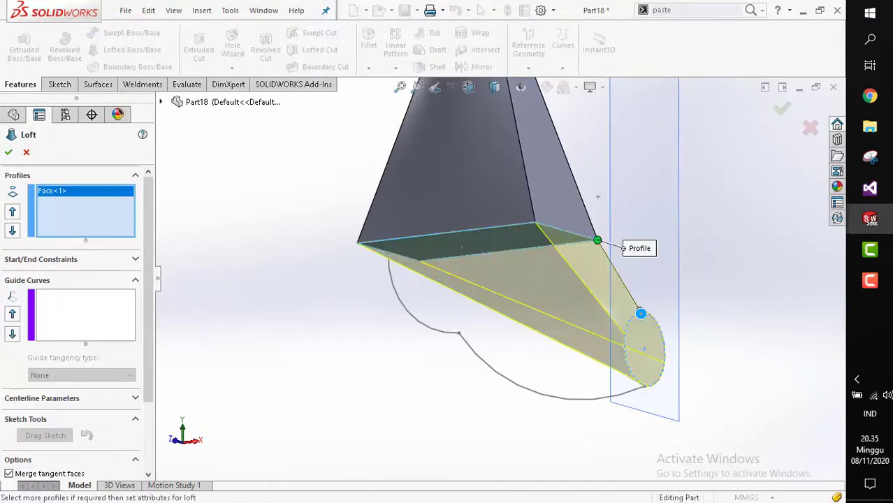
{"action": "left_click", "coordinate": [108, 324]}
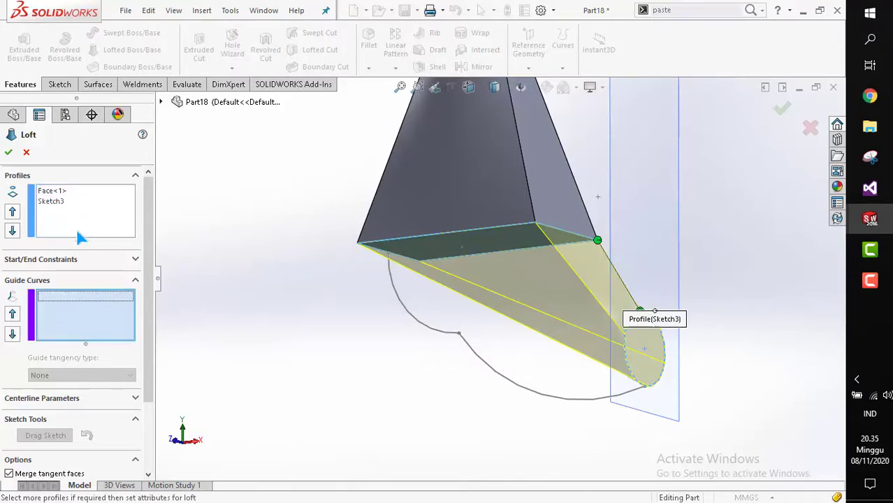
{"action": "left_click", "coordinate": [417, 317]}
{"action": "mouse_move", "coordinate": [419, 313]}
{"action": "middle_mouse_down"}
{"action": "mouse_move", "coordinate": [426, 300]}
{"action": "mouse_move", "coordinate": [448, 306]}
{"action": "mouse_move", "coordinate": [431, 298]}
{"action": "mouse_move", "coordinate": [448, 307]}
{"action": "middle_mouse_up"}
{"action": "key", "text": "space"}
{"action": "left_click", "coordinate": [464, 305]}
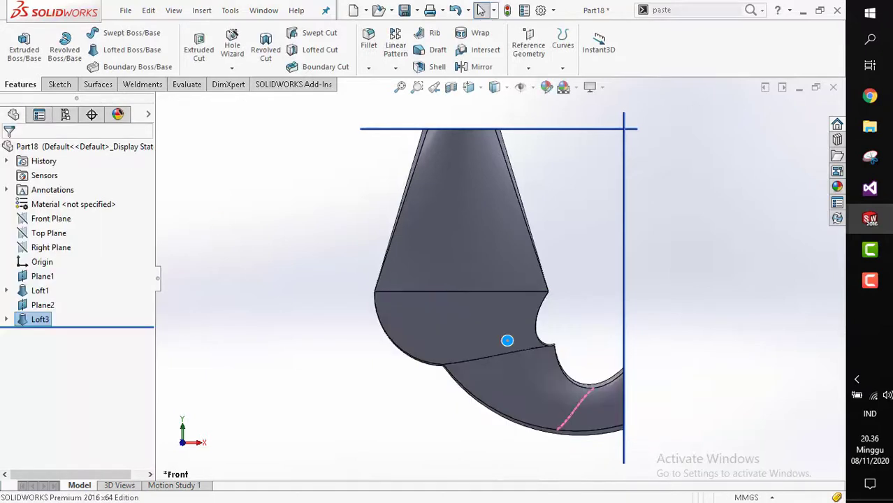
Examine the new loft from different orientations and the front view.
{"action": "mouse_move", "coordinate": [507, 339]}
{"action": "middle_mouse_down"}
{"action": "mouse_move", "coordinate": [432, 339]}
{"action": "mouse_move", "coordinate": [550, 340]}
{"action": "mouse_move", "coordinate": [456, 322]}
{"action": "mouse_move", "coordinate": [604, 343]}
{"action": "mouse_move", "coordinate": [514, 329]}
{"action": "middle_mouse_up"}
{"action": "key", "text": "space"}
{"action": "left_click", "coordinate": [502, 312]}
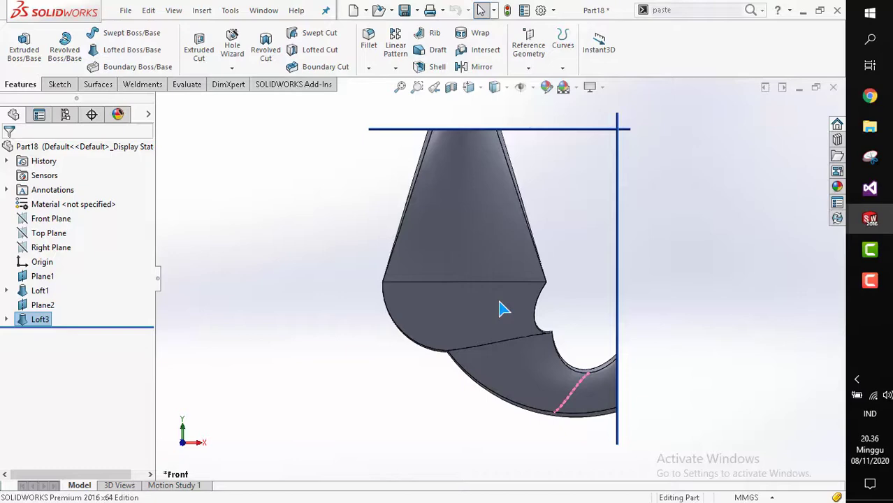
{"action": "scroll", "coordinate": [503, 318], "scroll_direction": "up", "scroll_amount": 2}
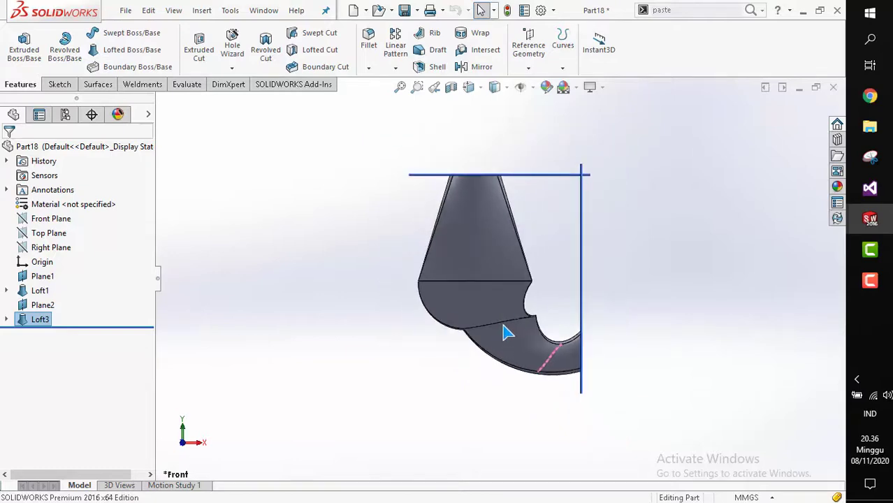
{"action": "middle_click_drag", "start_coordinate": [508, 334], "coordinate": [439, 321]}
{"action": "key", "text": "space"}
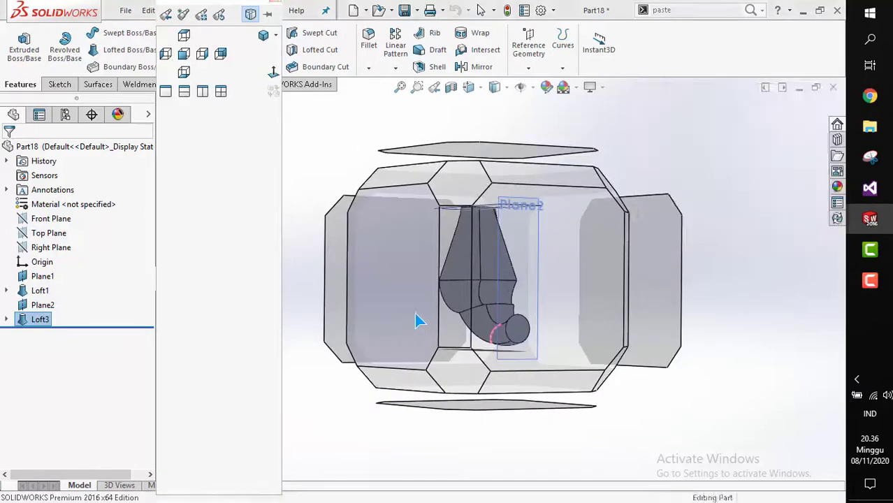
{"action": "left_click", "coordinate": [421, 320]}
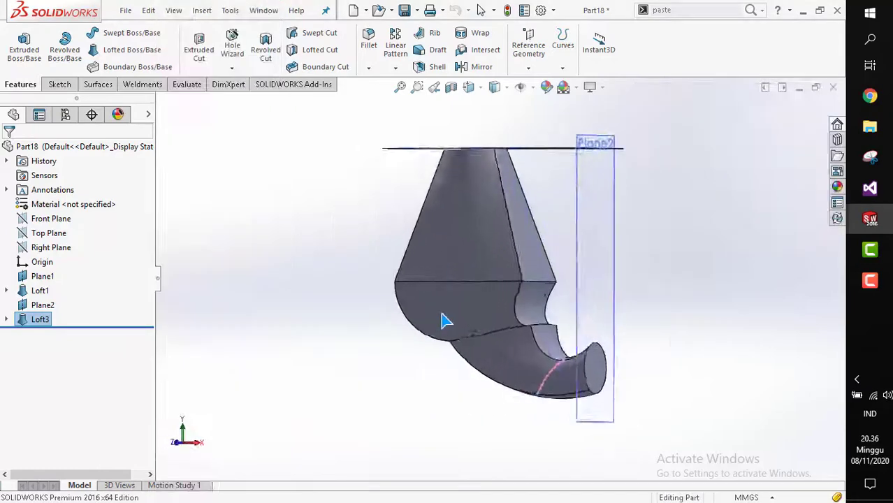
Delete the new loft feature from the model.
{"action": "left_click", "coordinate": [6, 319]}
{"action": "left_click", "coordinate": [28, 319]}
{"action": "right_click", "coordinate": [28, 318]}
{"action": "key", "text": "Escape"}
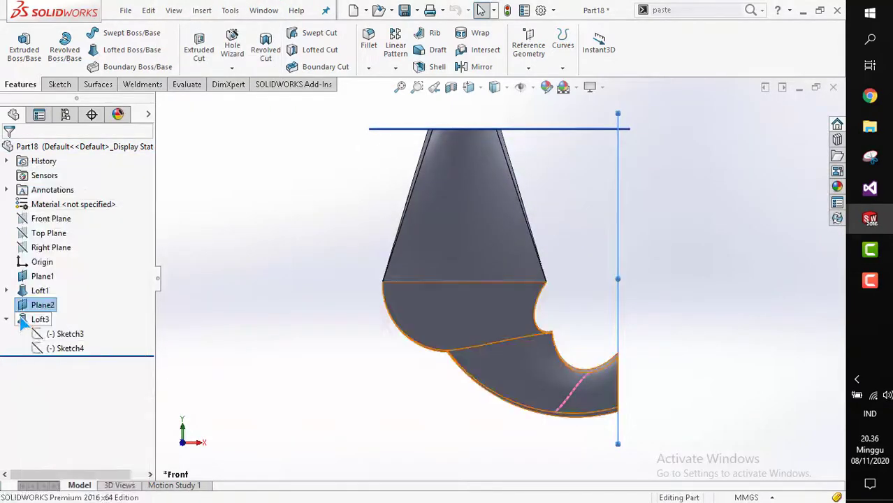
{"action": "left_click", "coordinate": [28, 319]}
{"action": "right_click", "coordinate": [28, 319]}
{"action": "left_click", "coordinate": [58, 272]}
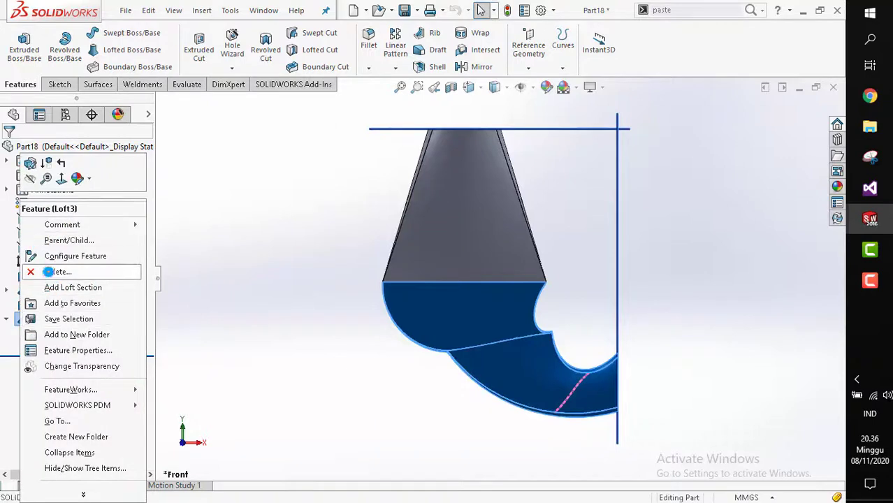
{"action": "left_click", "coordinate": [523, 179]}
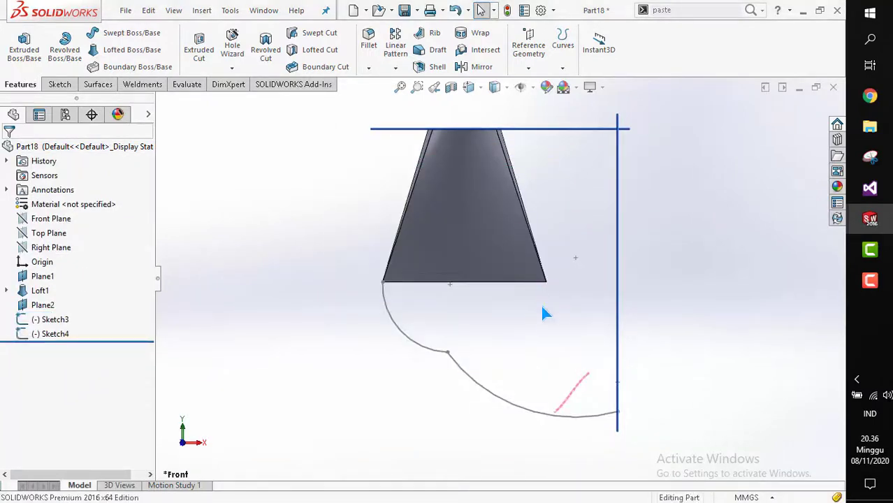
{"action": "left_click", "coordinate": [59, 83]}
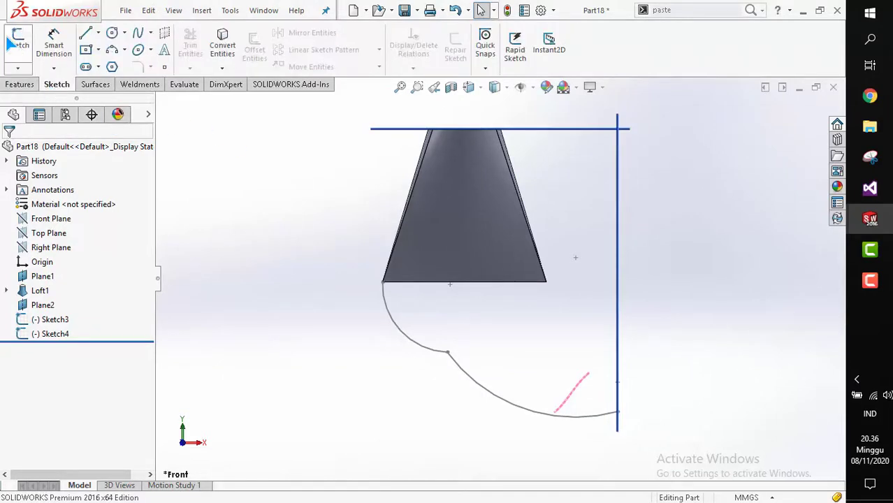
{"action": "left_click", "coordinate": [18, 42]}
{"action": "left_click", "coordinate": [160, 103]}
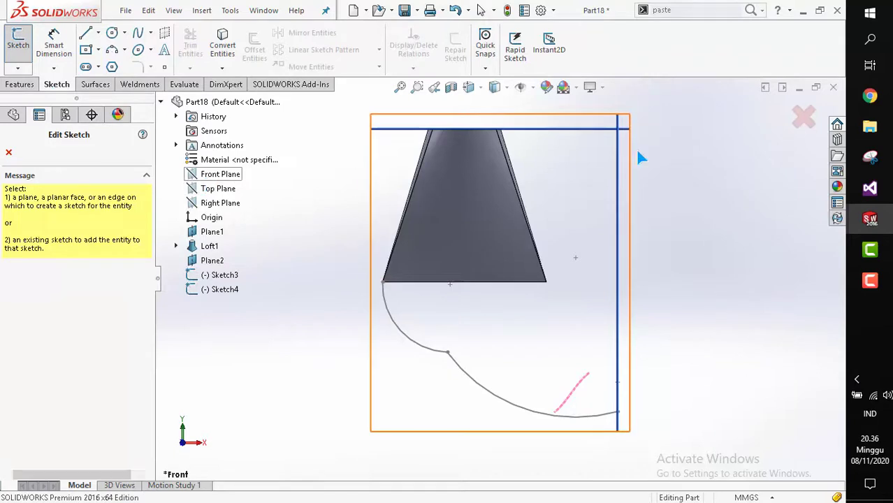
{"action": "left_click", "coordinate": [800, 120]}
Edit the guide sketch and add a three-point arc from the solid's lower-right corner to the circle profile's plane.
{"action": "left_click", "coordinate": [468, 379]}
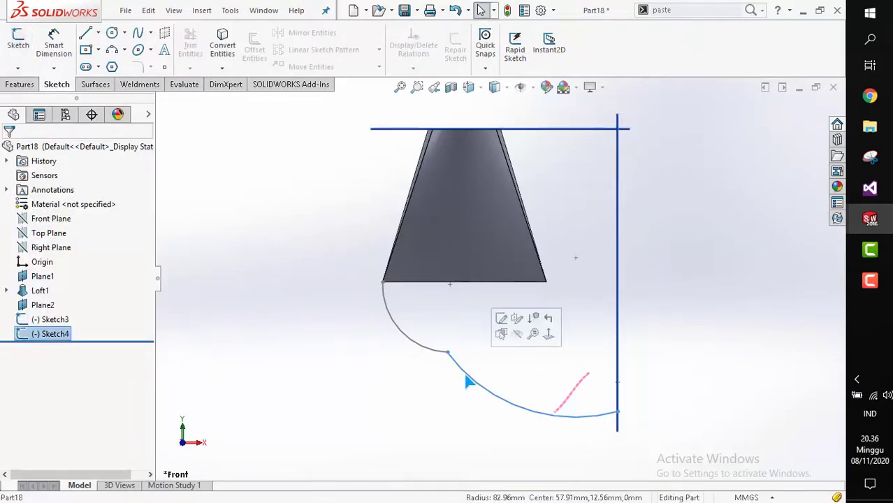
{"action": "left_click", "coordinate": [498, 322]}
{"action": "middle_click_drag", "start_coordinate": [498, 327], "coordinate": [459, 321]}
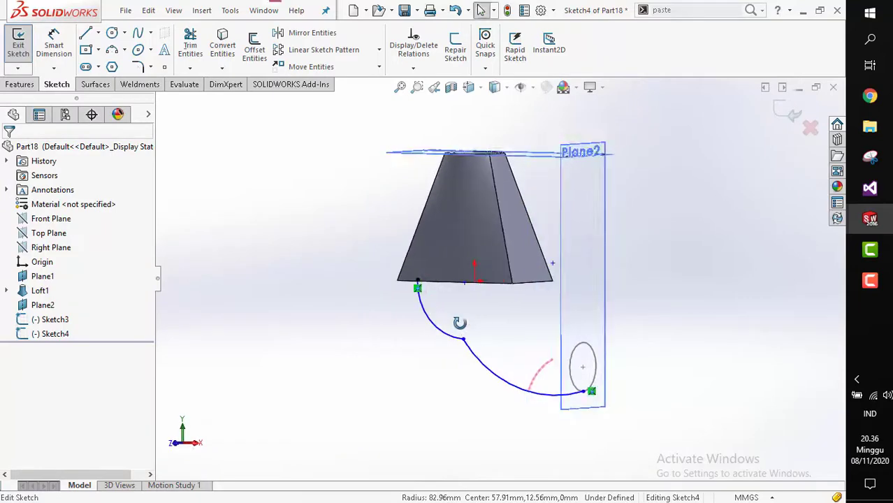
{"action": "key", "text": "space"}
{"action": "left_click", "coordinate": [413, 297]}
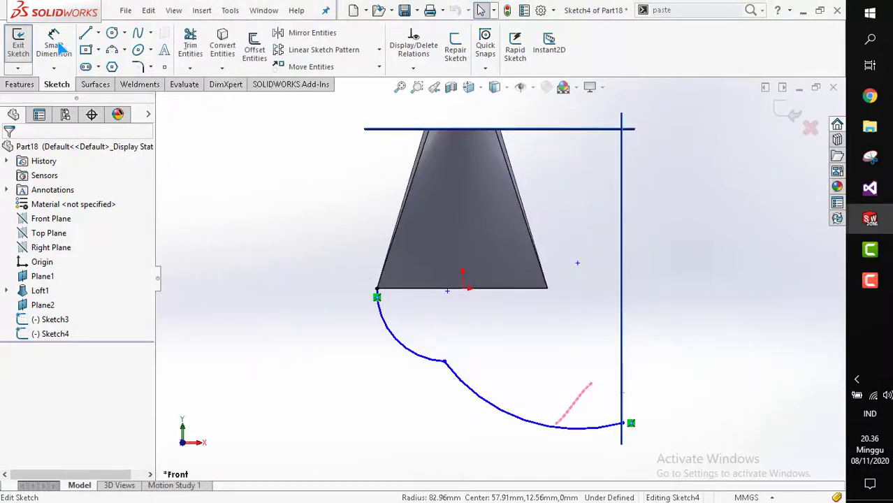
{"action": "left_click", "coordinate": [112, 50]}
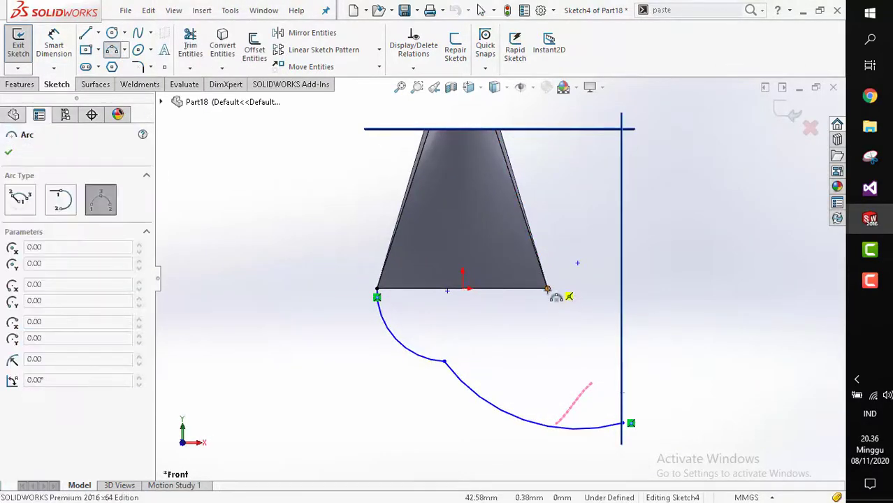
{"action": "left_click", "coordinate": [545, 301]}
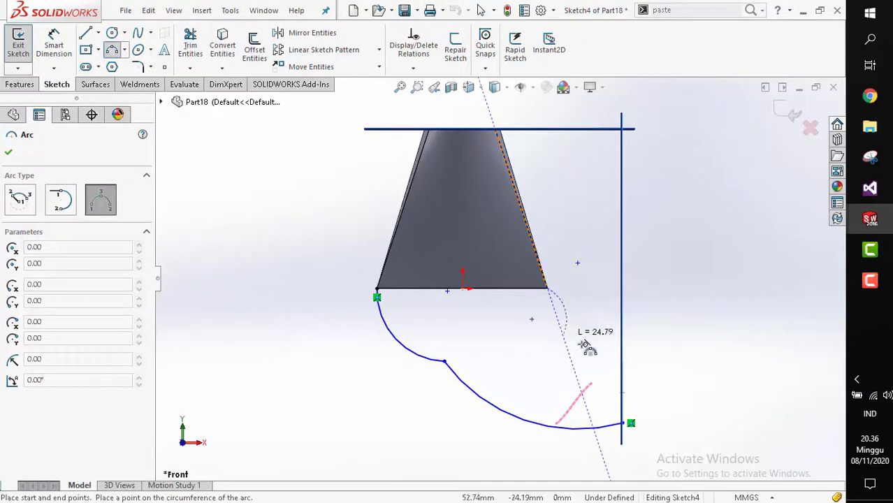
{"action": "left_click", "coordinate": [620, 362]}
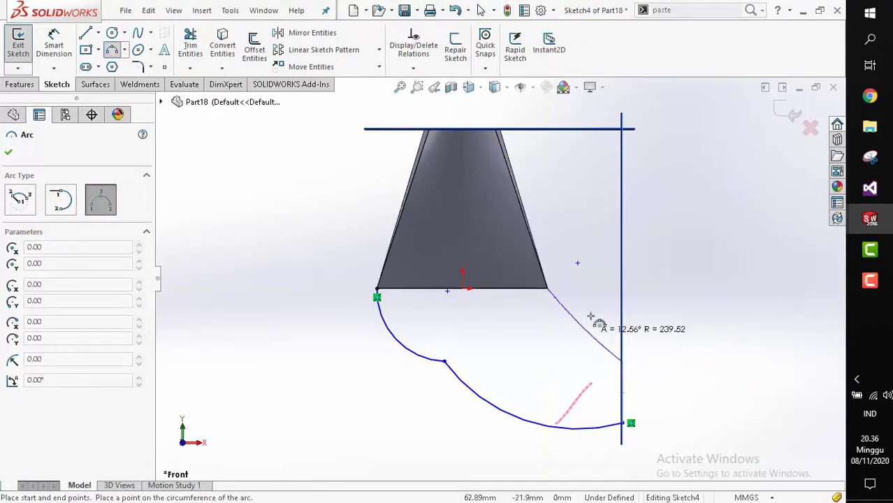
{"action": "left_click", "coordinate": [593, 306]}
{"action": "scroll", "coordinate": [584, 313], "scroll_direction": "up", "scroll_amount": 1}
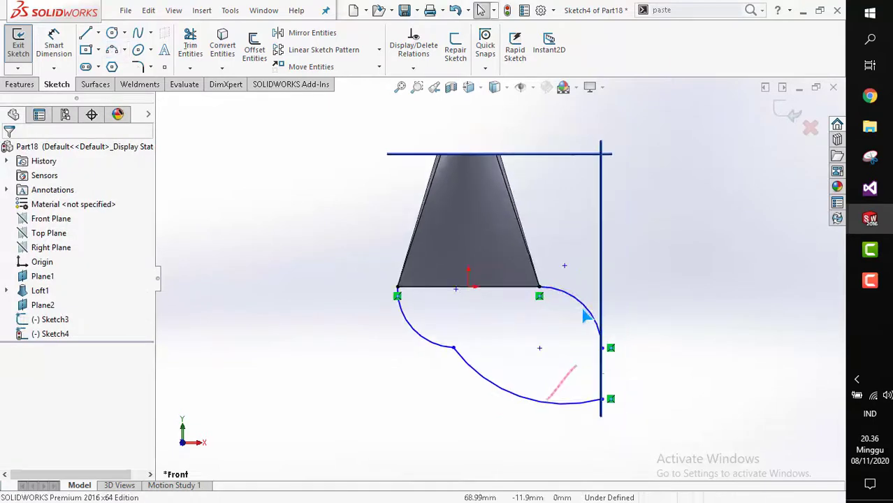
{"action": "middle_click_drag", "start_coordinate": [585, 314], "coordinate": [662, 228]}
{"action": "left_click", "coordinate": [790, 113]}
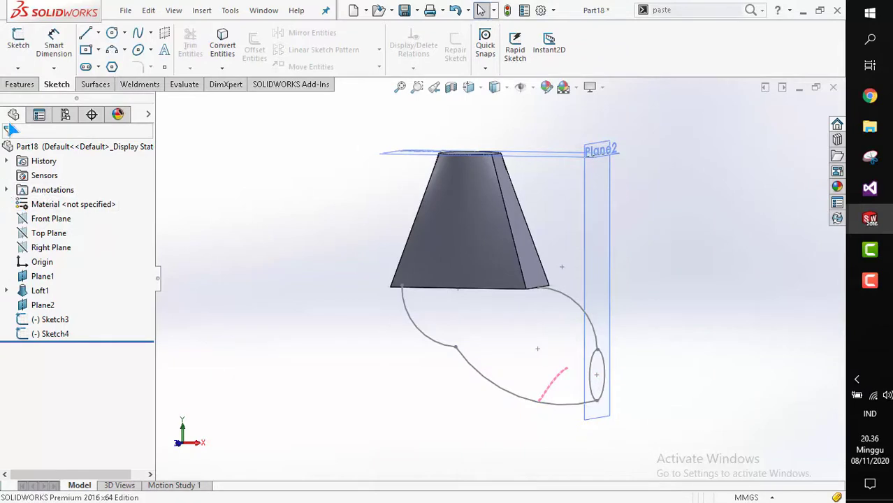
Start a Loft and select the tapered solid's bottom face as the first profile.
{"action": "left_click", "coordinate": [20, 84]}
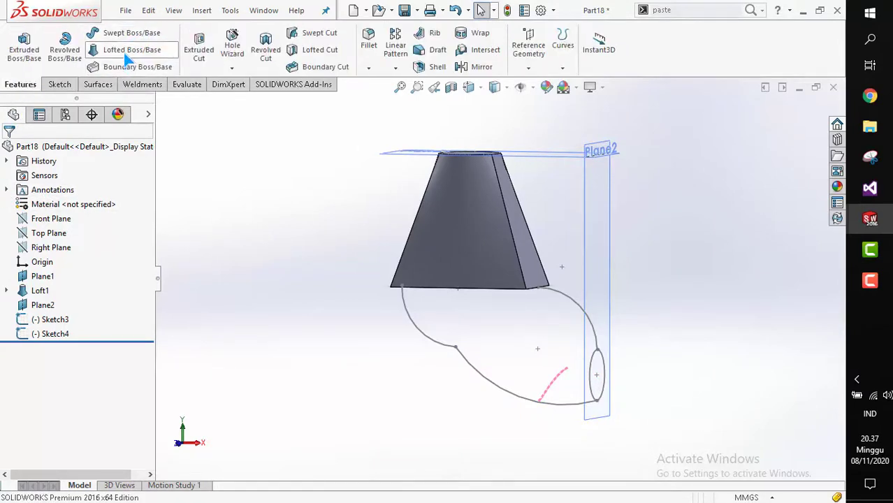
{"action": "middle_click_drag", "start_coordinate": [507, 300], "coordinate": [497, 245]}
{"action": "left_click", "coordinate": [513, 305]}
{"action": "middle_click_drag", "start_coordinate": [513, 305], "coordinate": [600, 360]}
{"action": "left_click", "coordinate": [601, 348]}
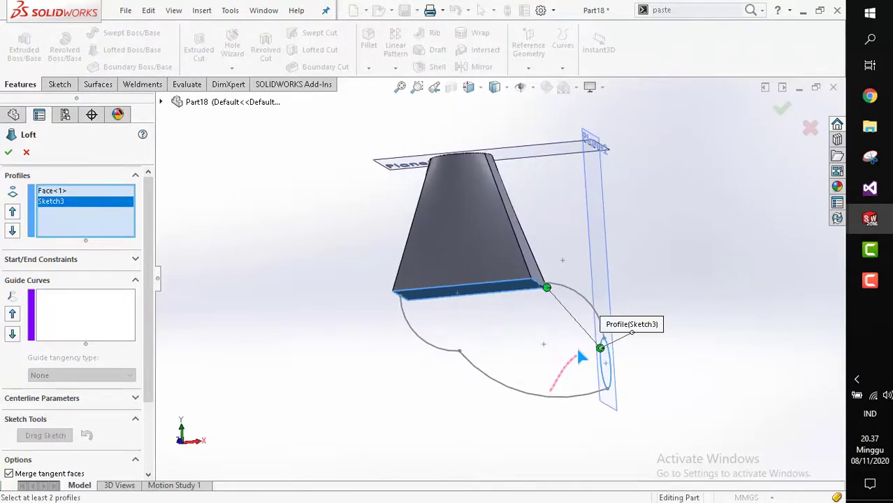
{"action": "key", "text": "Delete"}
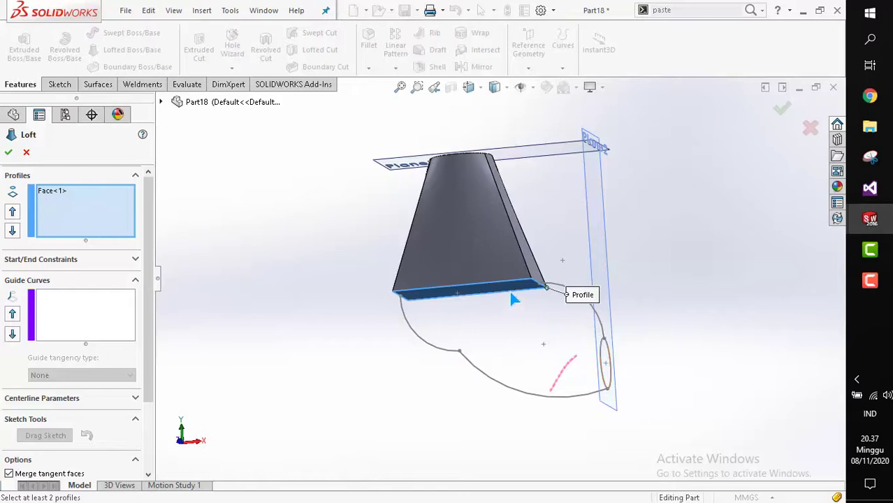
{"action": "left_click", "coordinate": [510, 295]}
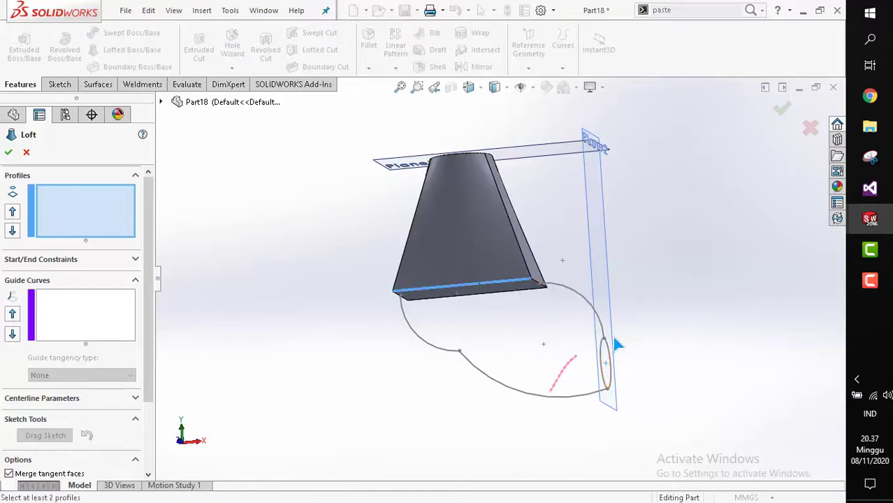
{"action": "left_click", "coordinate": [517, 283]}
{"action": "left_click", "coordinate": [512, 293]}
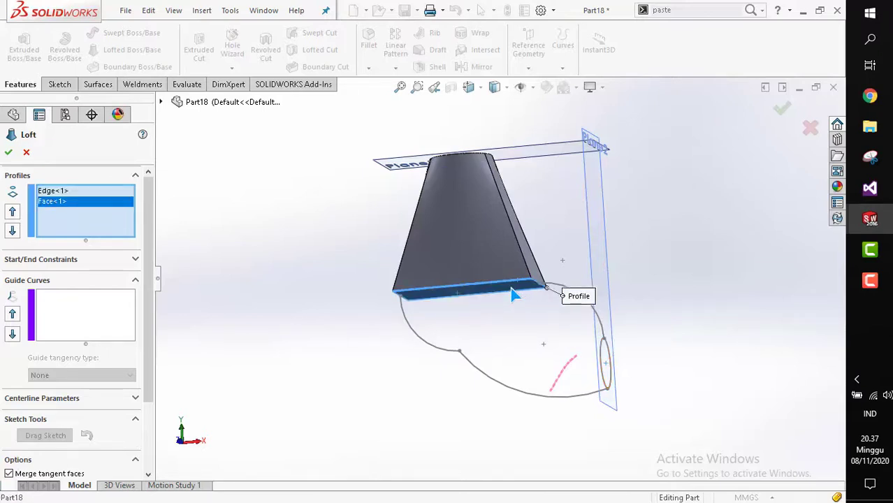
{"action": "left_click", "coordinate": [512, 293]}
{"action": "left_click", "coordinate": [514, 286]}
Add the circle sketch as the second loft profile.
{"action": "scroll", "coordinate": [523, 294], "scroll_direction": "down", "scroll_amount": 3}
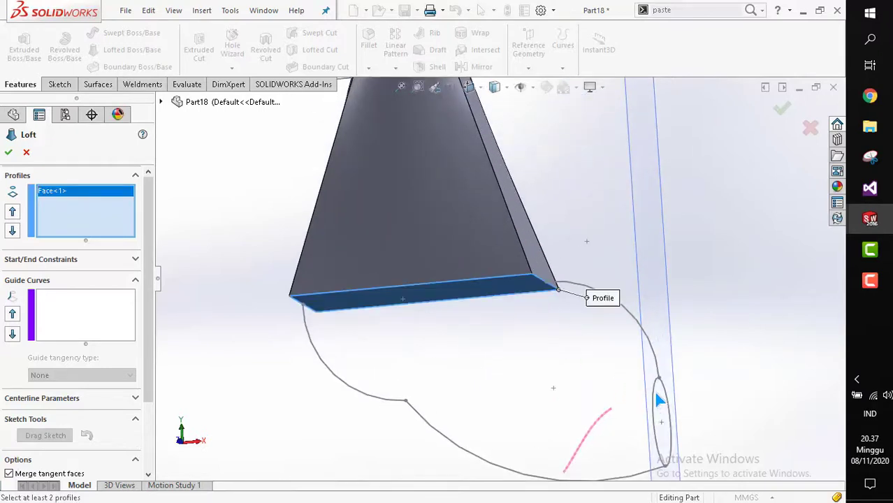
{"action": "left_click", "coordinate": [654, 401]}
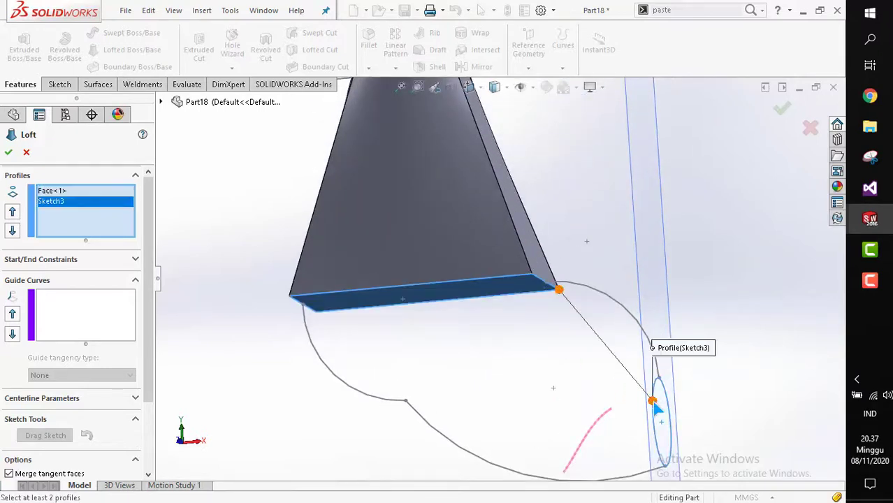
{"action": "middle_click_drag", "start_coordinate": [657, 410], "coordinate": [474, 376]}
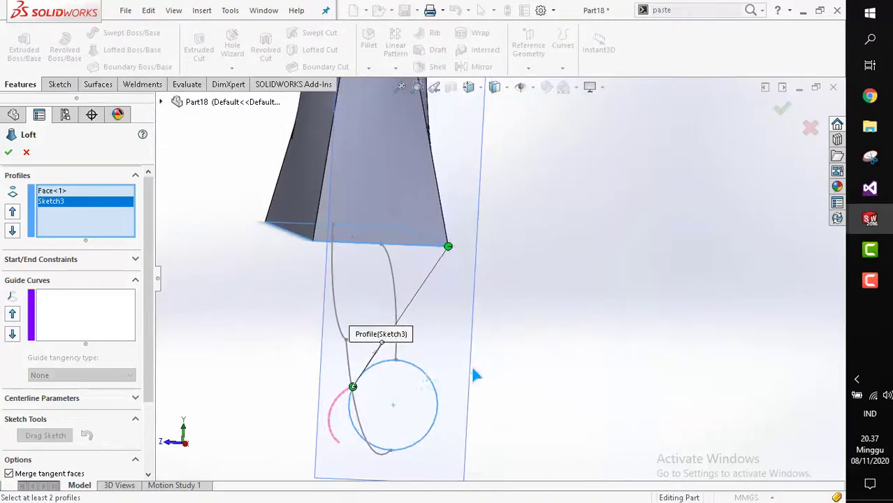
{"action": "scroll", "coordinate": [392, 375], "scroll_direction": "up", "scroll_amount": 2}
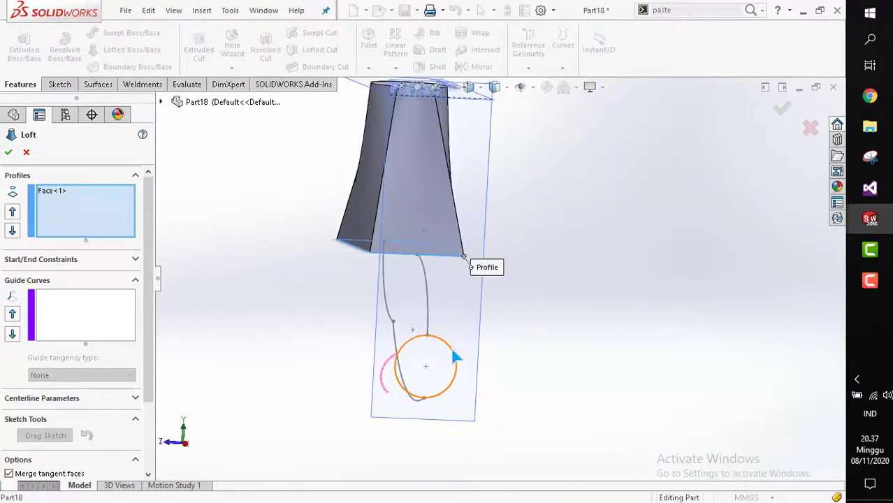
{"action": "middle_click_drag", "start_coordinate": [466, 341], "coordinate": [420, 273]}
{"action": "scroll", "coordinate": [391, 341], "scroll_direction": "down", "scroll_amount": 2}
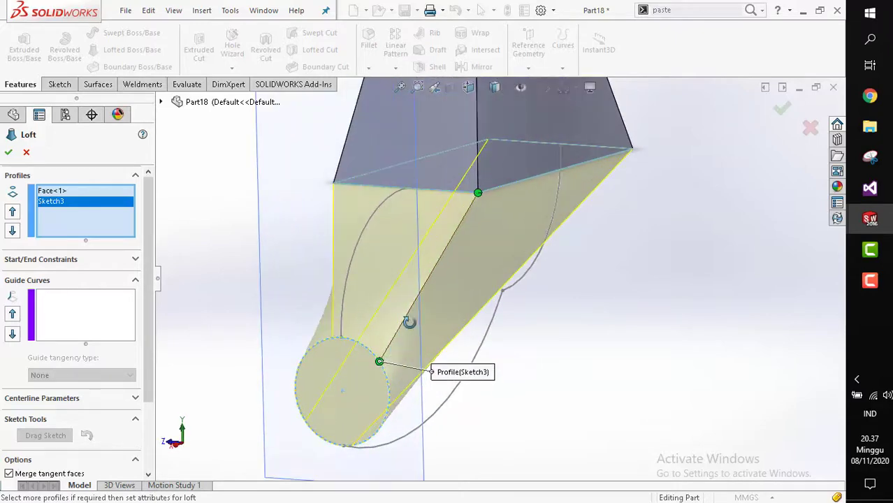
Reselect the circle profile at a point aligned with the tapered solid's corner to fix the loft connectors.
{"action": "key", "text": "Delete"}
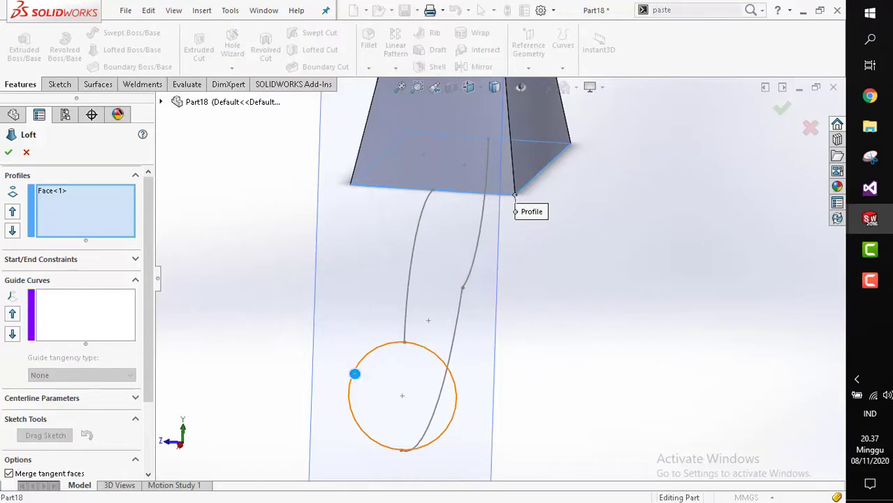
{"action": "left_click", "coordinate": [355, 373]}
{"action": "mouse_move", "coordinate": [355, 374]}
{"action": "middle_mouse_down"}
{"action": "mouse_move", "coordinate": [455, 284]}
{"action": "mouse_move", "coordinate": [478, 275]}
{"action": "mouse_move", "coordinate": [503, 212]}
{"action": "middle_mouse_up"}
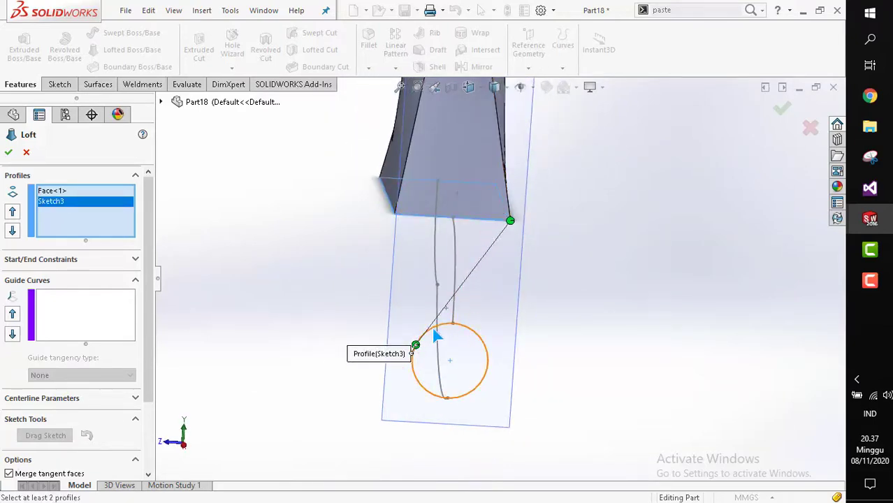
{"action": "key", "text": "Delete"}
{"action": "left_click", "coordinate": [485, 345]}
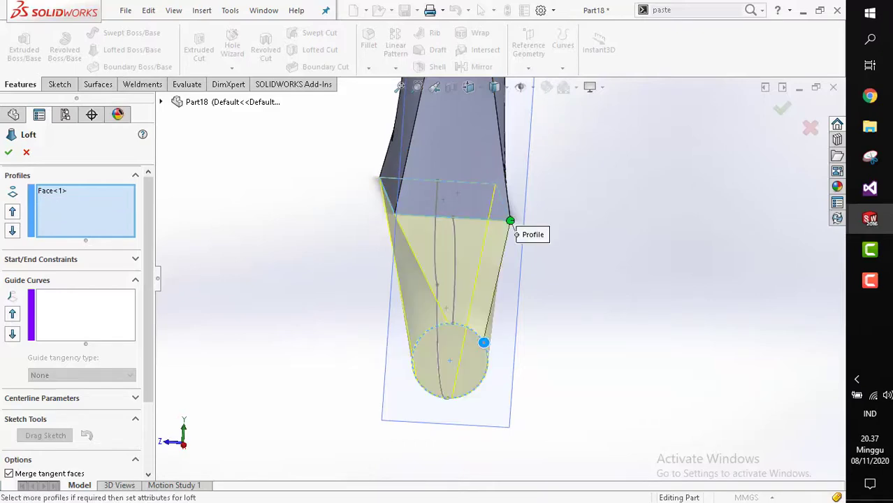
{"action": "mouse_move", "coordinate": [484, 343]}
{"action": "middle_mouse_down"}
{"action": "mouse_move", "coordinate": [392, 266]}
{"action": "mouse_move", "coordinate": [542, 263]}
{"action": "mouse_move", "coordinate": [532, 277]}
{"action": "middle_mouse_up"}
{"action": "key", "text": "space"}
{"action": "left_click", "coordinate": [513, 281]}
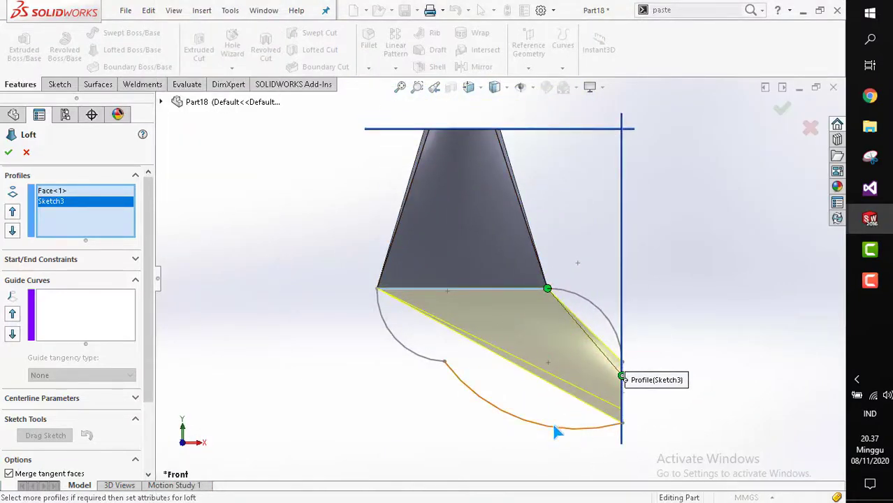
Try adding both sketched arcs as loft guide curves, then clear the guide curve list.
{"action": "left_click", "coordinate": [85, 298]}
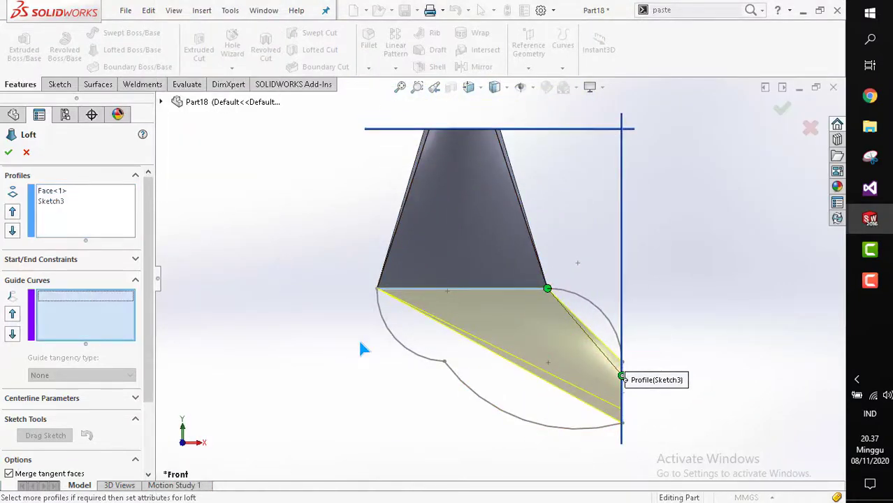
{"action": "left_click", "coordinate": [384, 333]}
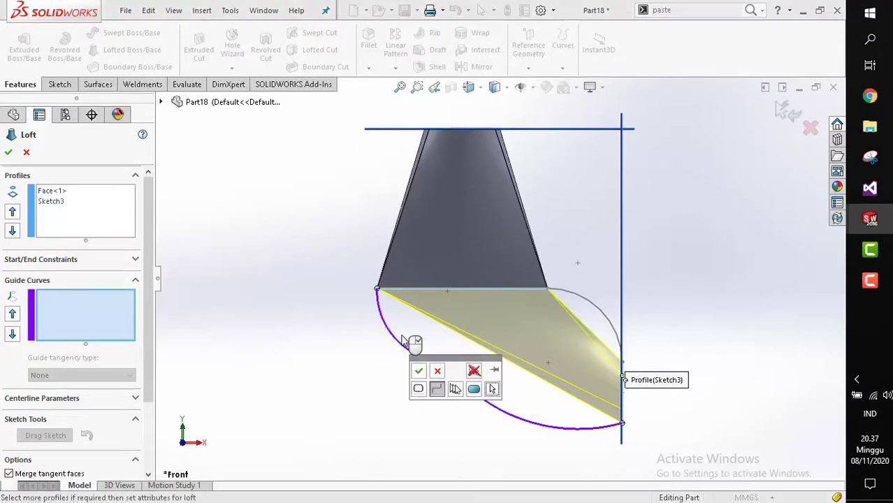
{"action": "left_click", "coordinate": [417, 372]}
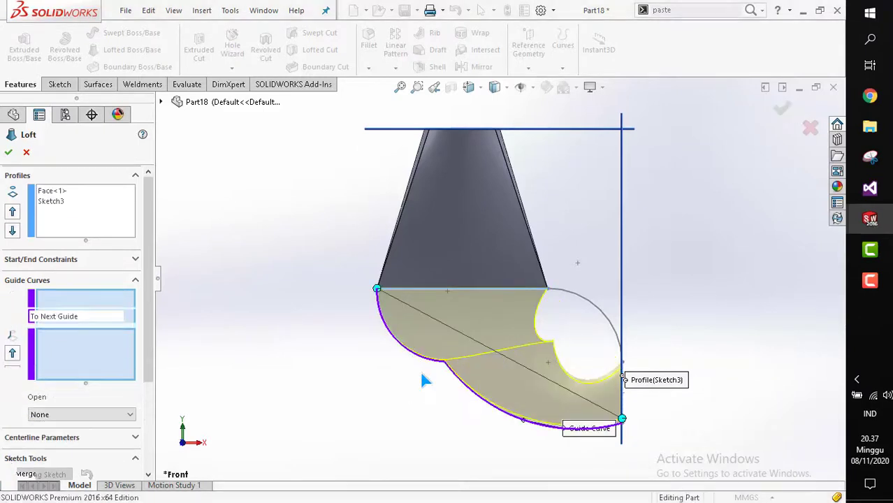
{"action": "left_click", "coordinate": [587, 304]}
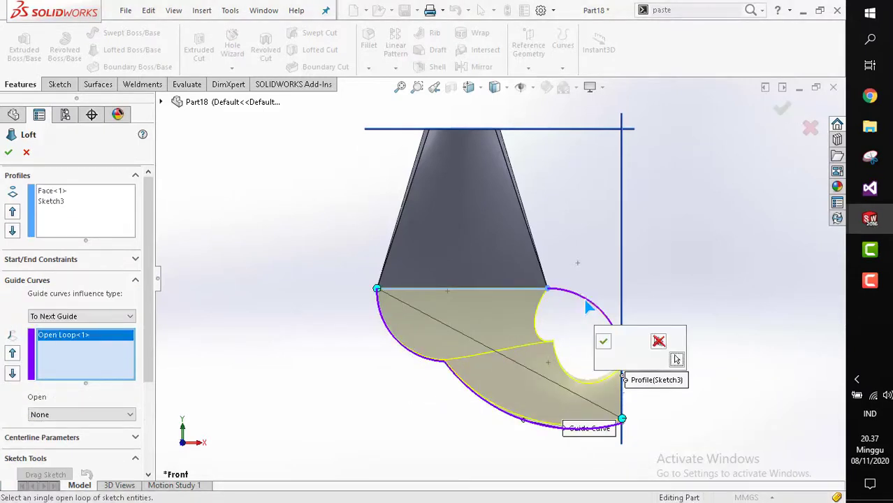
{"action": "left_click", "coordinate": [603, 342]}
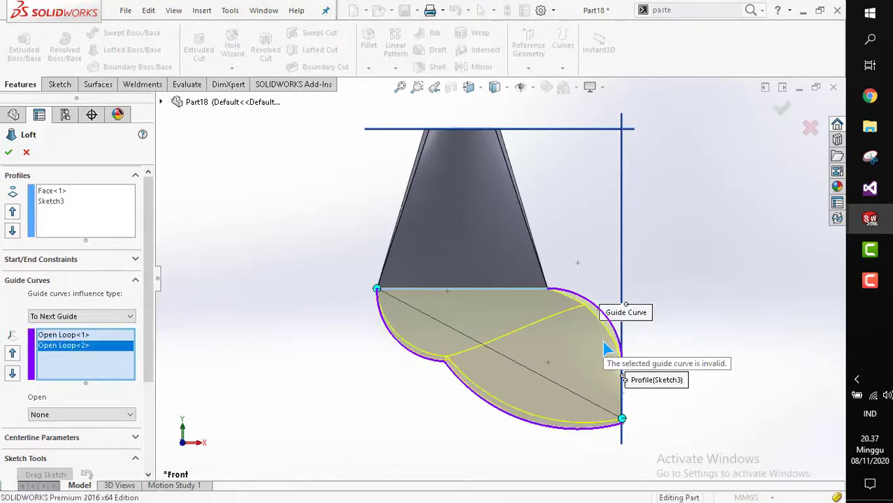
{"action": "right_click", "coordinate": [62, 346]}
{"action": "left_click", "coordinate": [98, 353]}
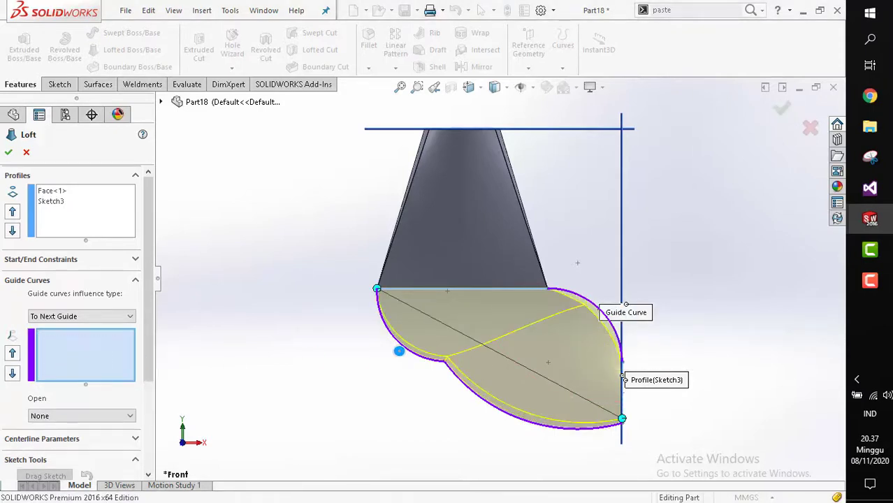
Add the left and right arcs as guide curves and confirm the loft.
{"action": "left_click", "coordinate": [429, 363]}
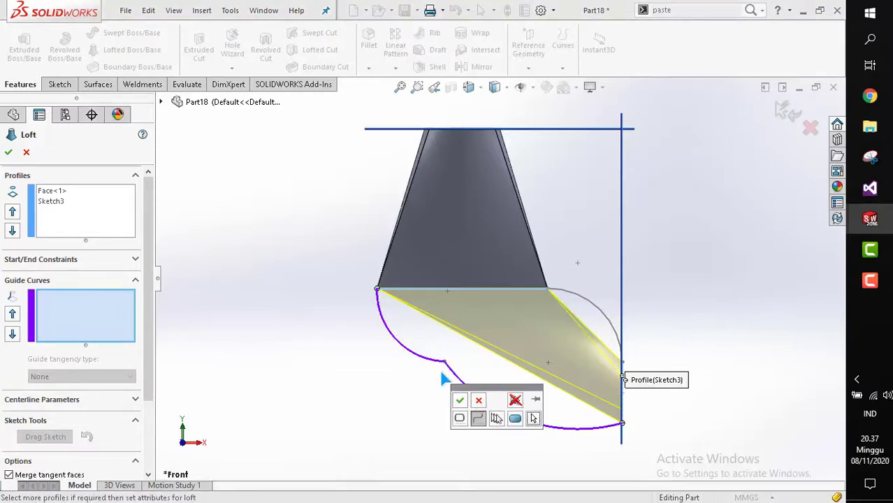
{"action": "left_click", "coordinate": [459, 401]}
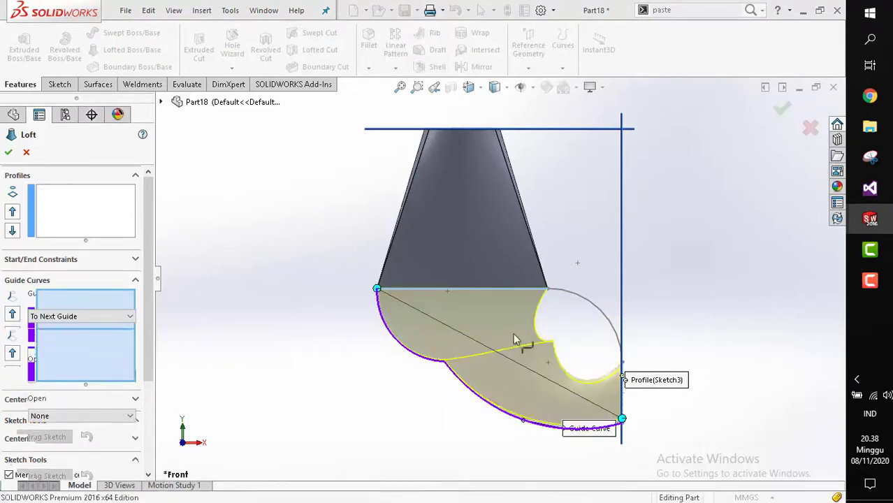
{"action": "left_click", "coordinate": [598, 309]}
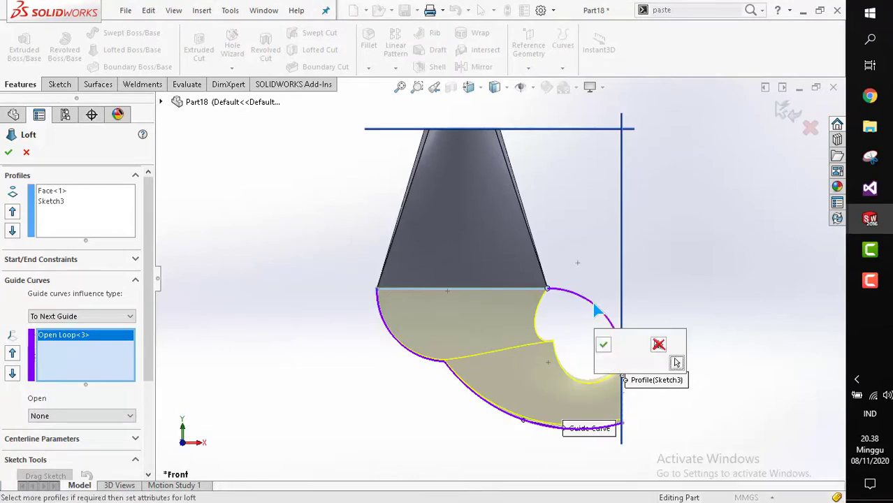
{"action": "left_click", "coordinate": [602, 346]}
{"action": "middle_click_drag", "start_coordinate": [596, 355], "coordinate": [538, 344]}
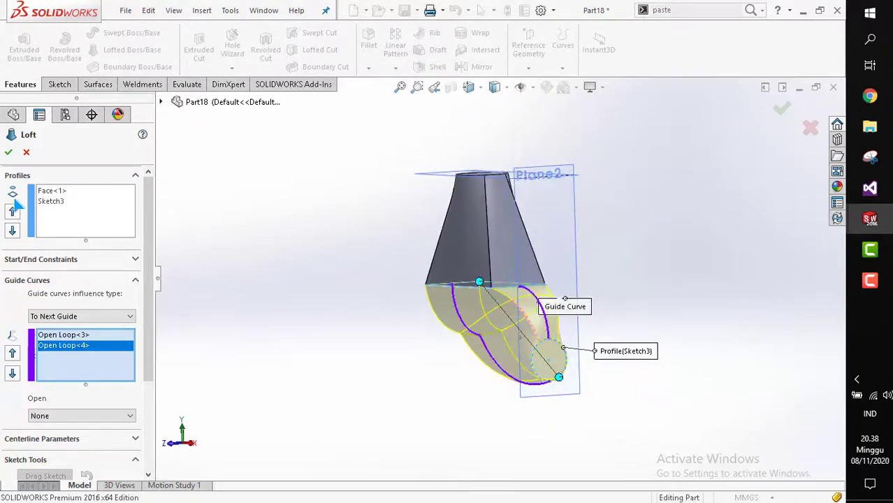
{"action": "left_click", "coordinate": [9, 152]}
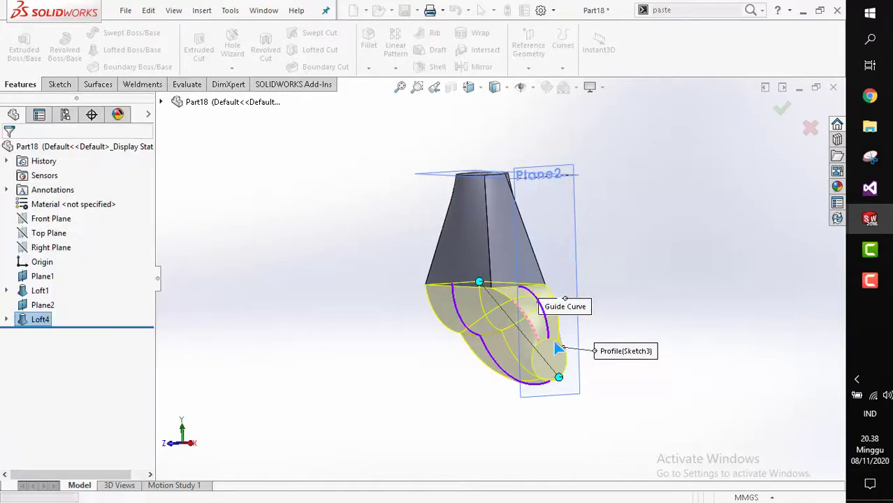
Inspect the new lofted shape from several view orientations.
{"action": "scroll", "coordinate": [538, 316], "scroll_direction": "down", "scroll_amount": 5}
{"action": "key", "text": "space"}
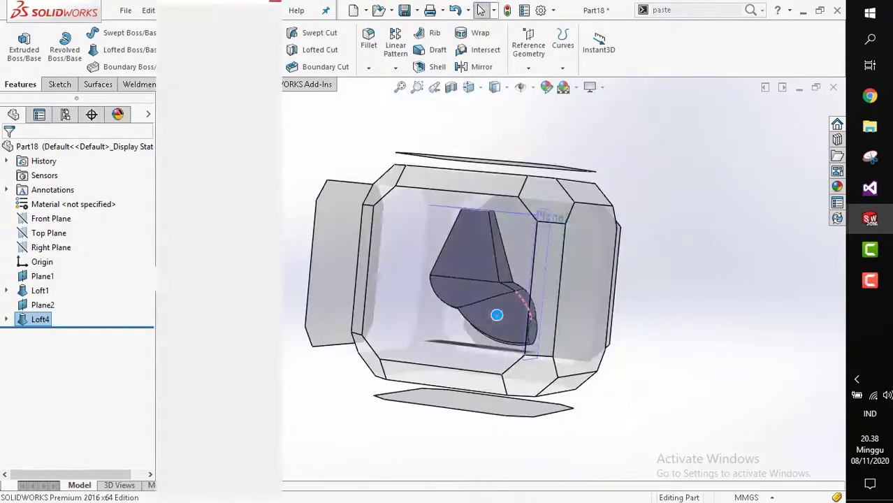
{"action": "left_click", "coordinate": [507, 319]}
{"action": "middle_click_drag", "start_coordinate": [512, 340], "coordinate": [561, 337]}
{"action": "key", "text": "space"}
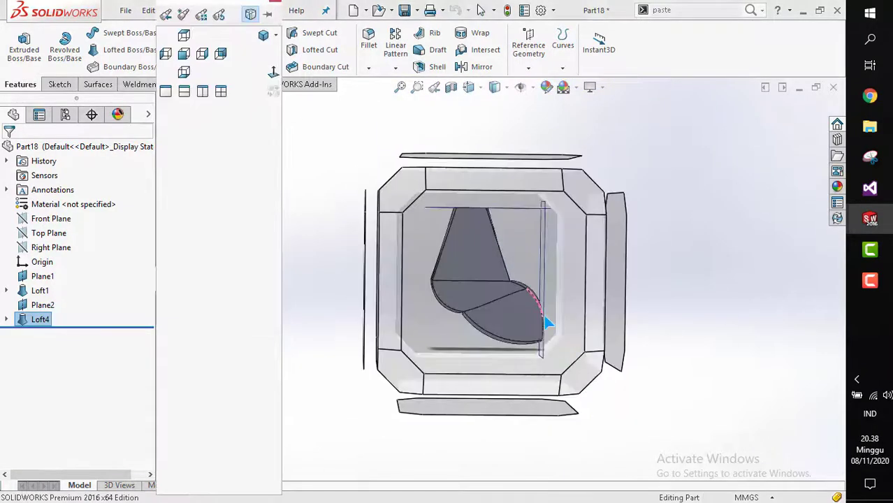
{"action": "left_click", "coordinate": [503, 282]}
{"action": "middle_click_drag", "start_coordinate": [515, 312], "coordinate": [419, 305]}
{"action": "key", "text": "space"}
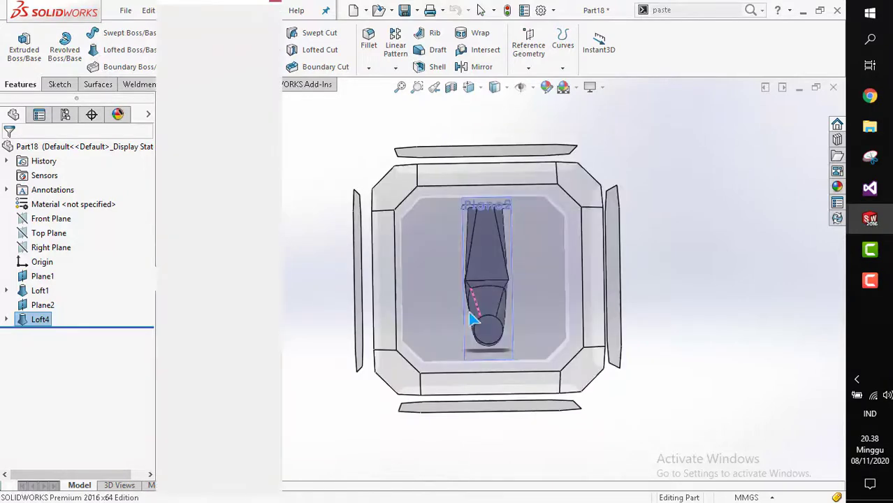
{"action": "left_click", "coordinate": [503, 313]}
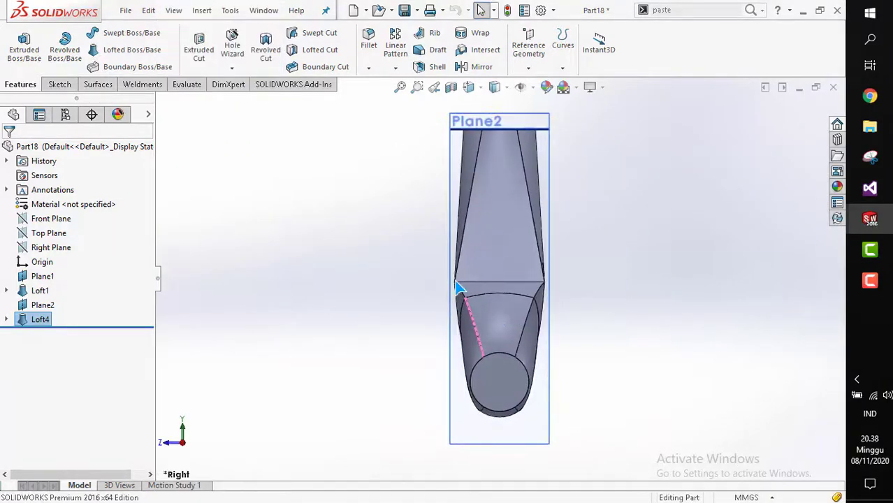
{"action": "mouse_move", "coordinate": [431, 314]}
{"action": "middle_mouse_down"}
{"action": "mouse_move", "coordinate": [508, 316]}
{"action": "mouse_move", "coordinate": [435, 317]}
{"action": "middle_mouse_up"}
{"action": "key", "text": "space"}
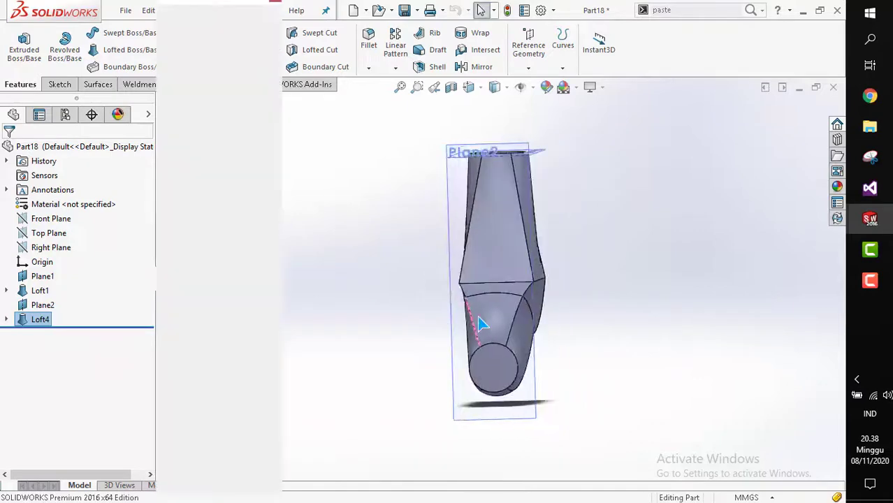
{"action": "left_click", "coordinate": [500, 316]}
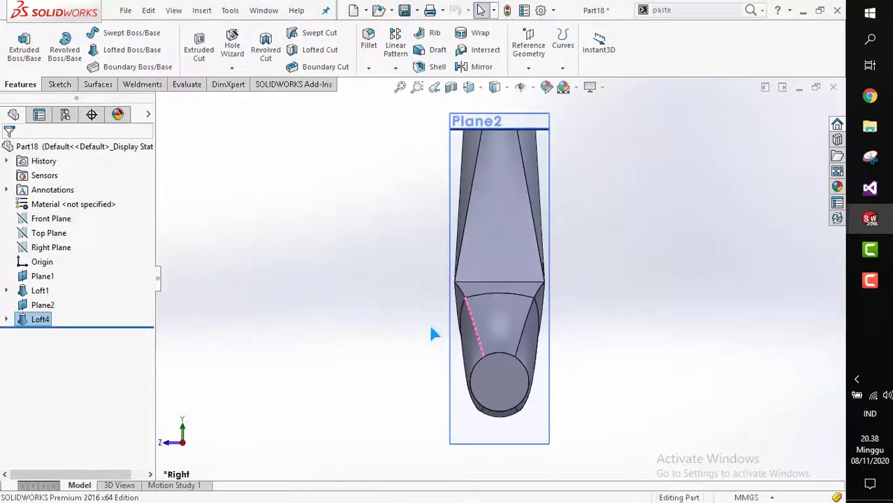
{"action": "scroll", "coordinate": [472, 318], "scroll_direction": "up", "scroll_amount": 1}
{"action": "middle_click_drag", "start_coordinate": [469, 317], "coordinate": [536, 333]}
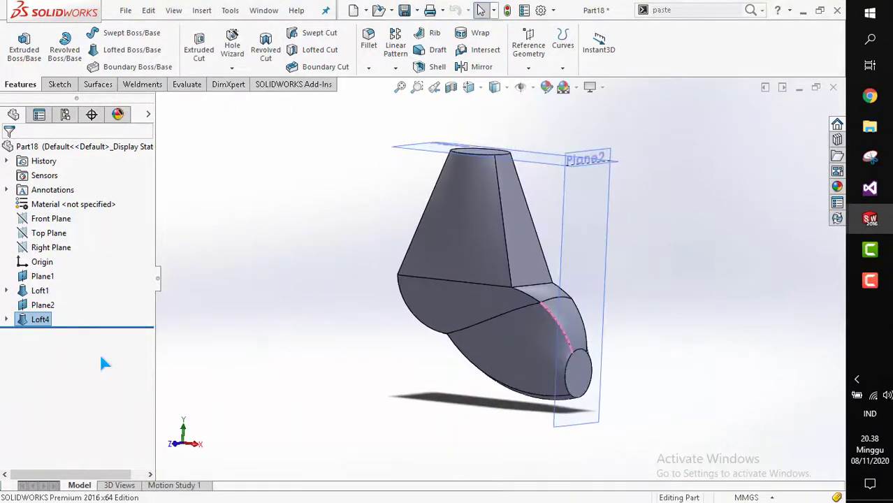
Delete the guided loft feature, keeping its sketches.
{"action": "right_click", "coordinate": [27, 322]}
{"action": "left_click", "coordinate": [6, 319]}
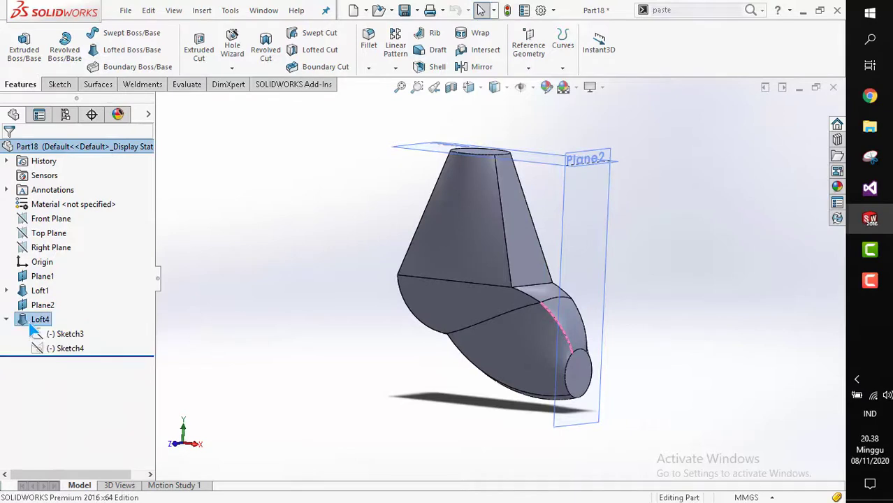
{"action": "key", "text": "Delete"}
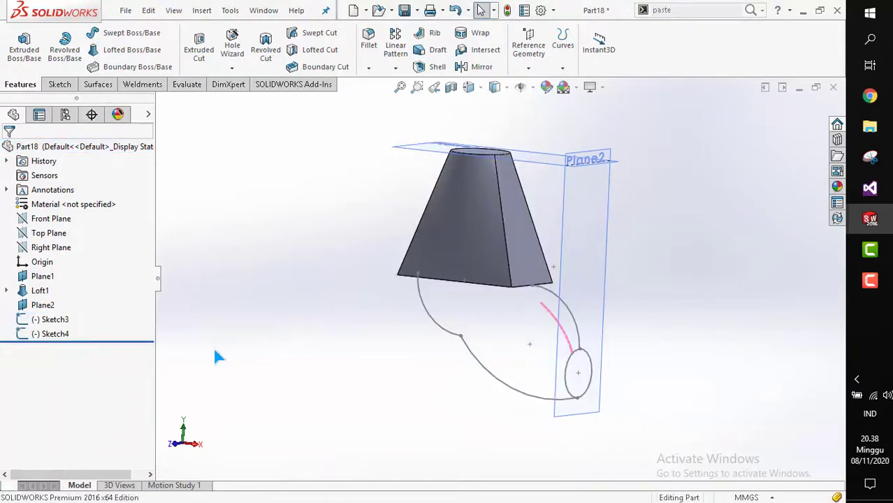
Open a new 3D sketch on the model.
{"action": "mouse_move", "coordinate": [216, 357]}
{"action": "middle_mouse_down"}
{"action": "mouse_move", "coordinate": [449, 309]}
{"action": "mouse_move", "coordinate": [413, 339]}
{"action": "middle_mouse_up"}
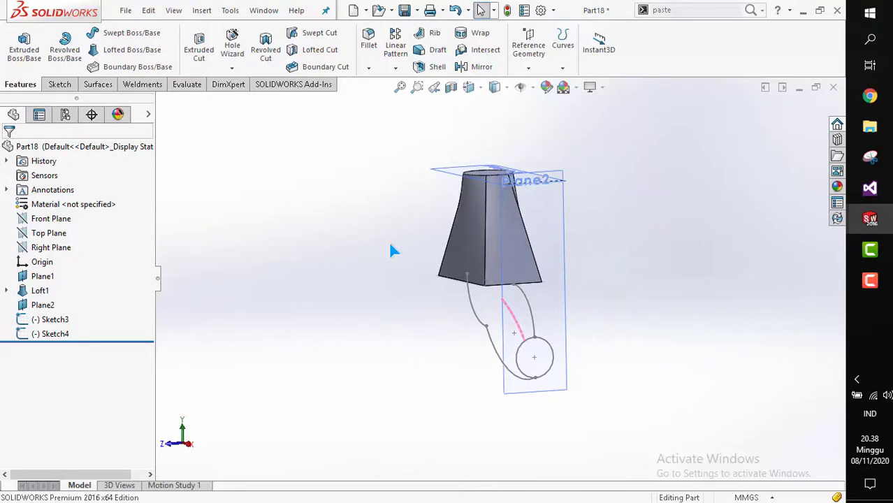
{"action": "mouse_move", "coordinate": [391, 250]}
{"action": "middle_mouse_down"}
{"action": "mouse_move", "coordinate": [388, 223]}
{"action": "mouse_move", "coordinate": [425, 205]}
{"action": "mouse_move", "coordinate": [422, 153]}
{"action": "mouse_move", "coordinate": [405, 251]}
{"action": "mouse_move", "coordinate": [416, 145]}
{"action": "mouse_move", "coordinate": [424, 233]}
{"action": "mouse_move", "coordinate": [423, 194]}
{"action": "mouse_move", "coordinate": [419, 209]}
{"action": "middle_mouse_up"}
{"action": "left_click", "coordinate": [59, 83]}
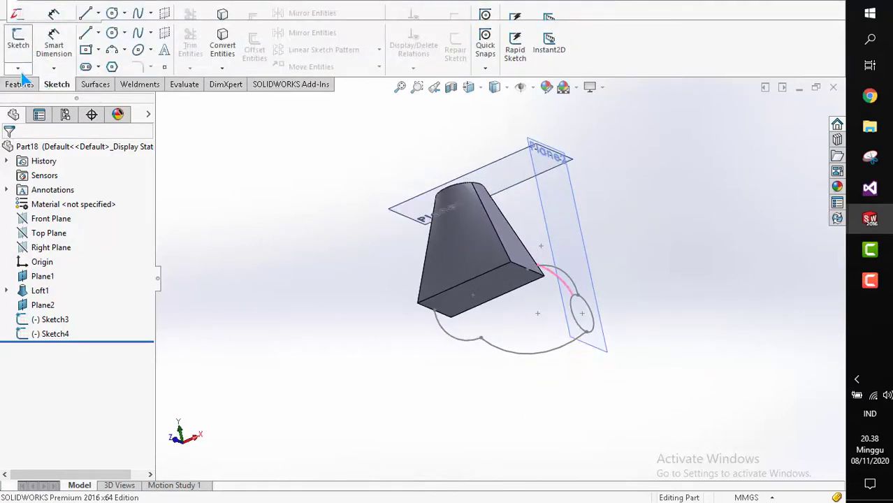
{"action": "left_click", "coordinate": [18, 68]}
{"action": "left_click", "coordinate": [31, 96]}
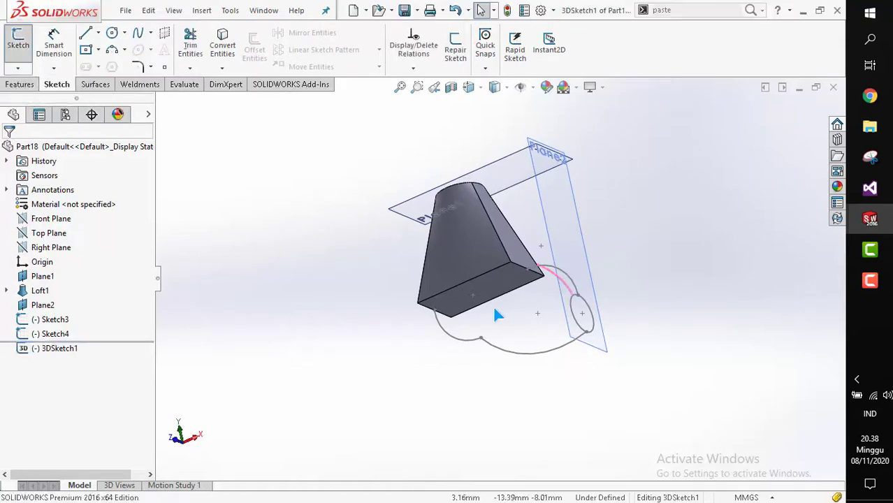
Try to draw a three-point arc from the solid's bottom edge toward the circle profile.
{"action": "scroll", "coordinate": [512, 309], "scroll_direction": "down", "scroll_amount": 5}
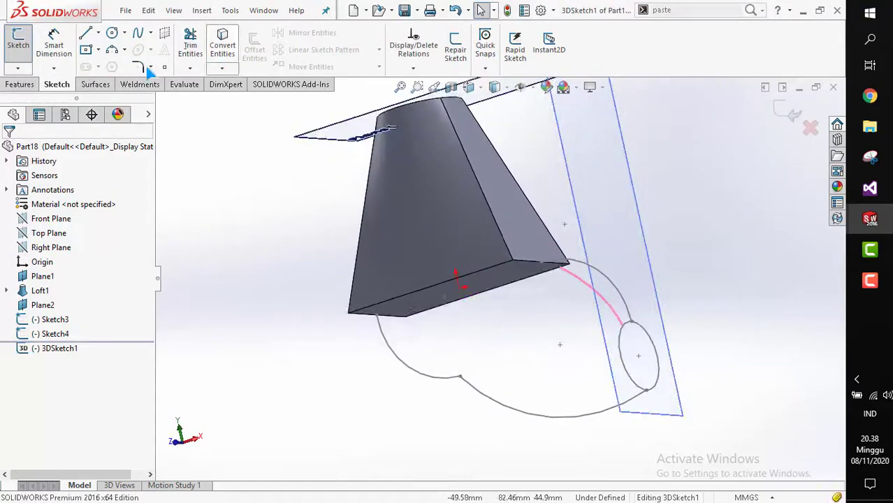
{"action": "left_click", "coordinate": [112, 51]}
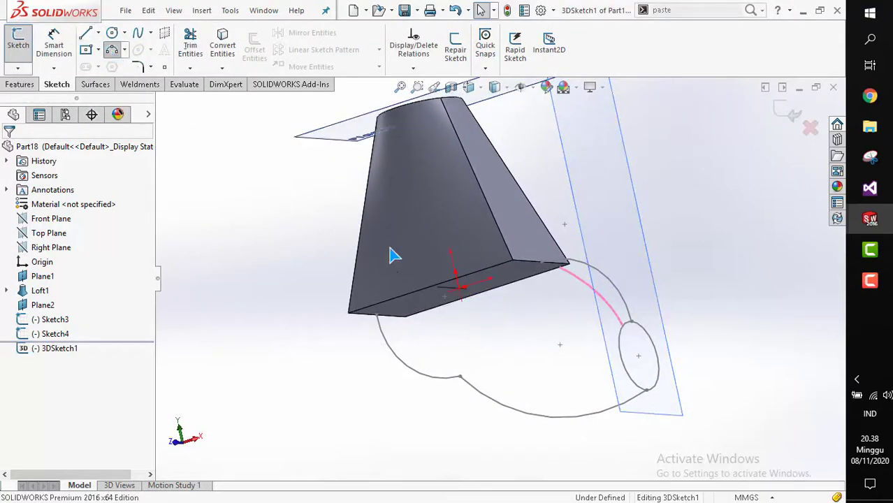
{"action": "left_click", "coordinate": [430, 286]}
{"action": "scroll", "coordinate": [479, 296], "scroll_direction": "up", "scroll_amount": 3}
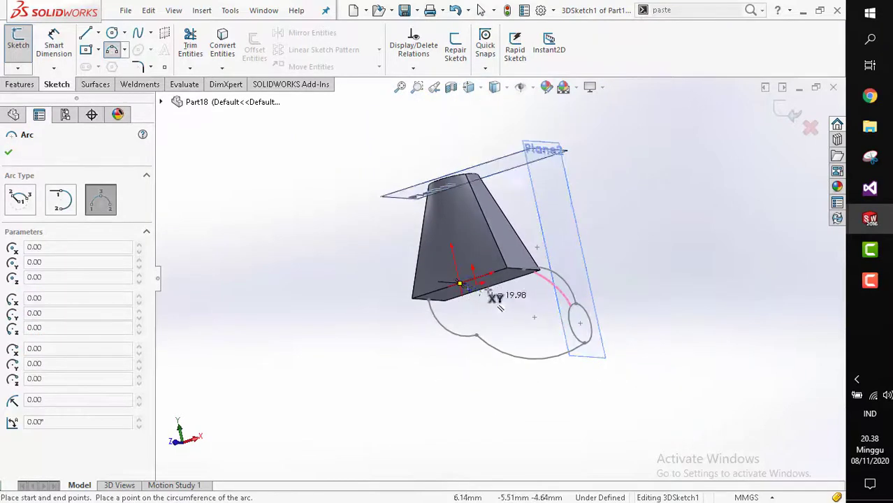
{"action": "middle_click_drag", "start_coordinate": [488, 290], "coordinate": [423, 351]}
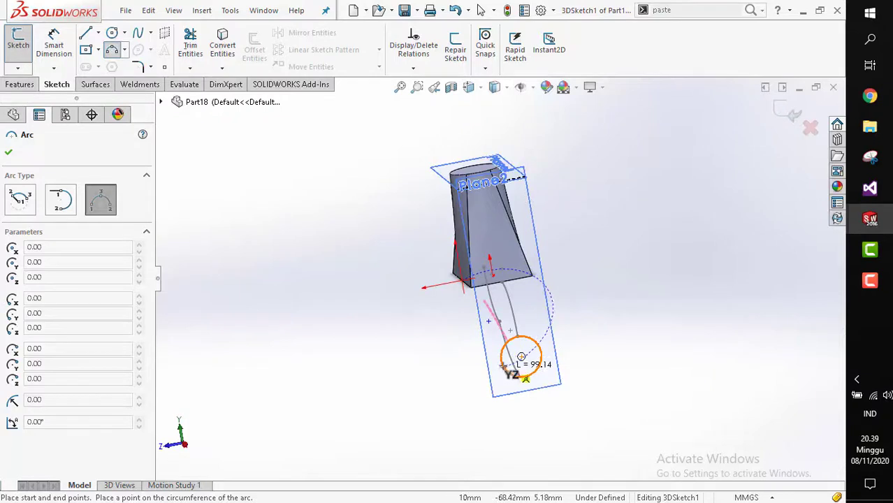
{"action": "scroll", "coordinate": [501, 359], "scroll_direction": "down", "scroll_amount": 3}
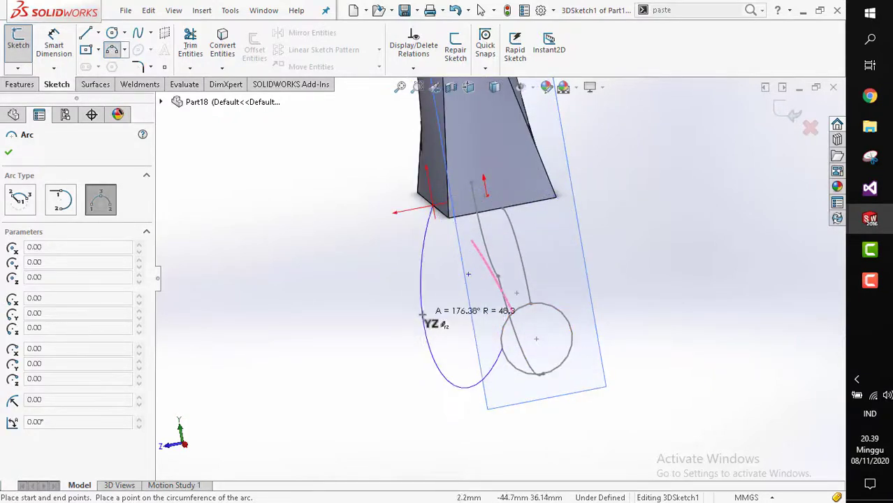
{"action": "key", "text": "Escape"}
Draw a three-point arc in the 3D sketch from the solid's bottom corner to a quadrant point of the circle profile.
{"action": "left_click", "coordinate": [113, 51]}
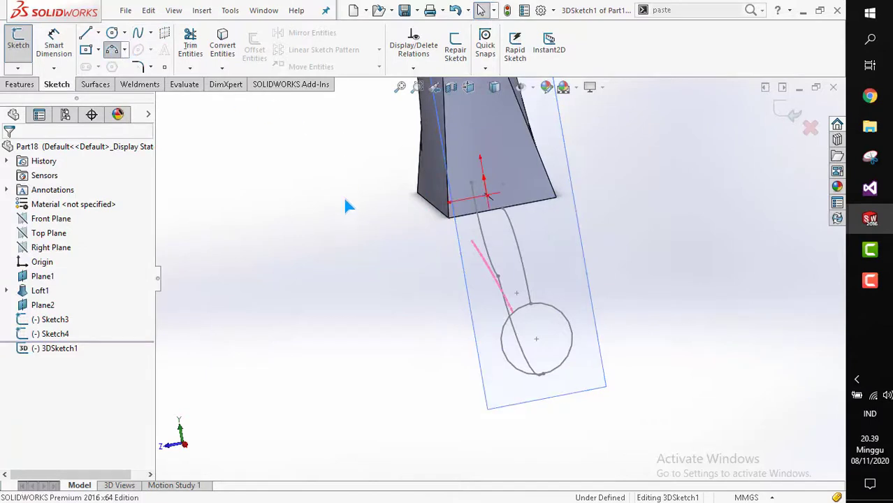
{"action": "left_click", "coordinate": [433, 207]}
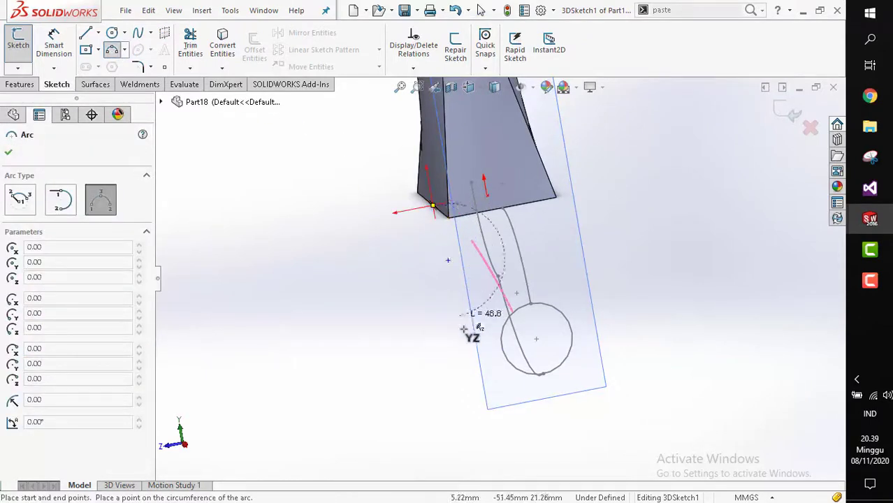
{"action": "right_click", "coordinate": [500, 345]}
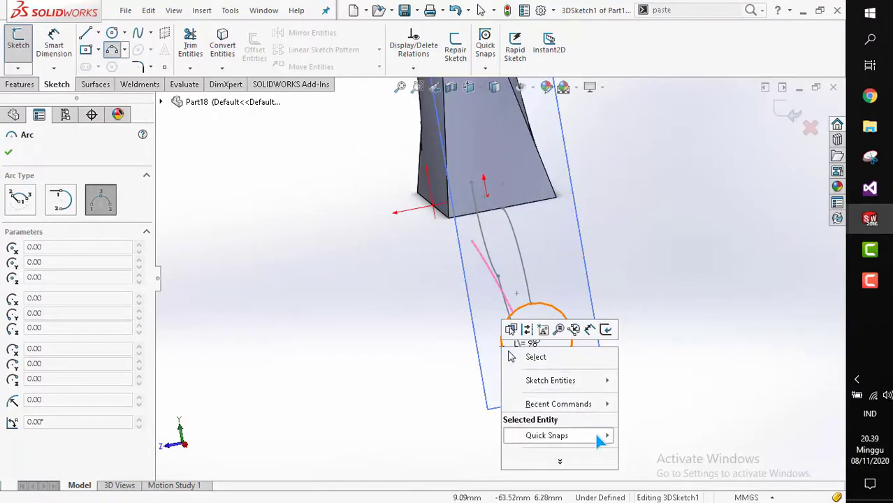
{"action": "mouse_move", "coordinate": [595, 432]}
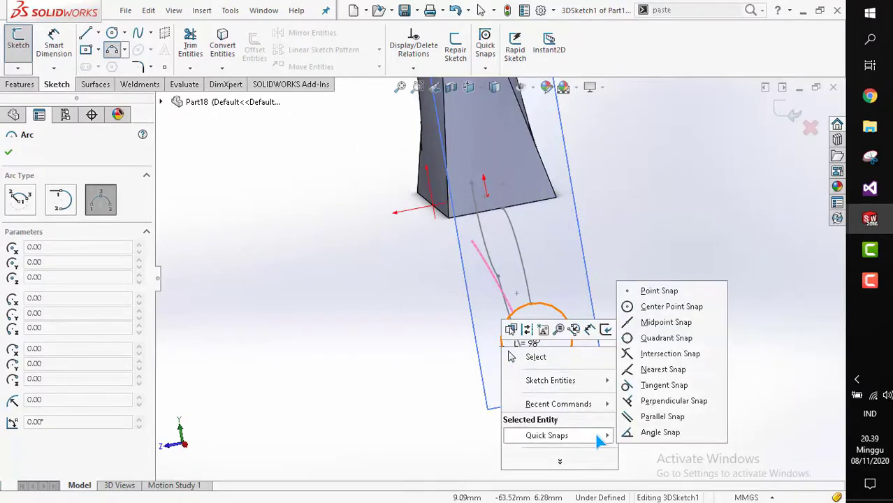
{"action": "left_click", "coordinate": [649, 340]}
{"action": "left_click", "coordinate": [501, 345]}
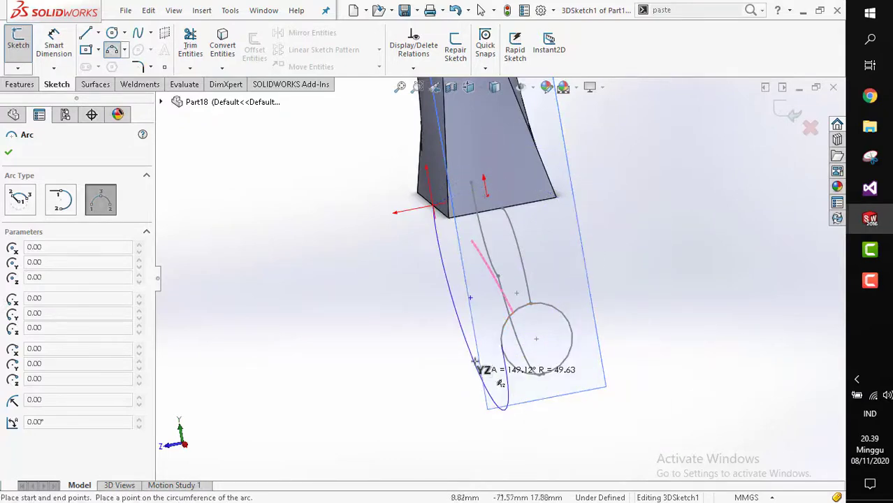
{"action": "mouse_move", "coordinate": [370, 258]}
{"action": "middle_mouse_down"}
{"action": "mouse_move", "coordinate": [424, 185]}
{"action": "mouse_move", "coordinate": [400, 239]}
{"action": "mouse_move", "coordinate": [381, 171]}
{"action": "mouse_move", "coordinate": [391, 231]}
{"action": "middle_mouse_up"}
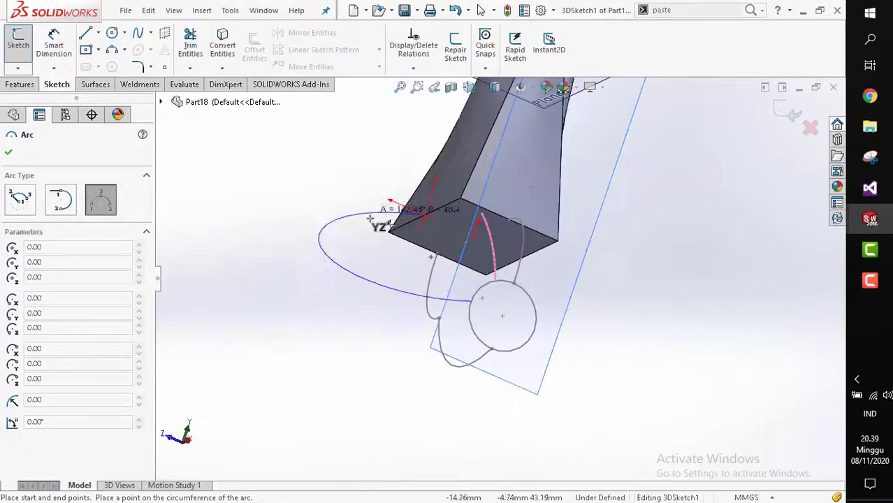
{"action": "left_click", "coordinate": [389, 226]}
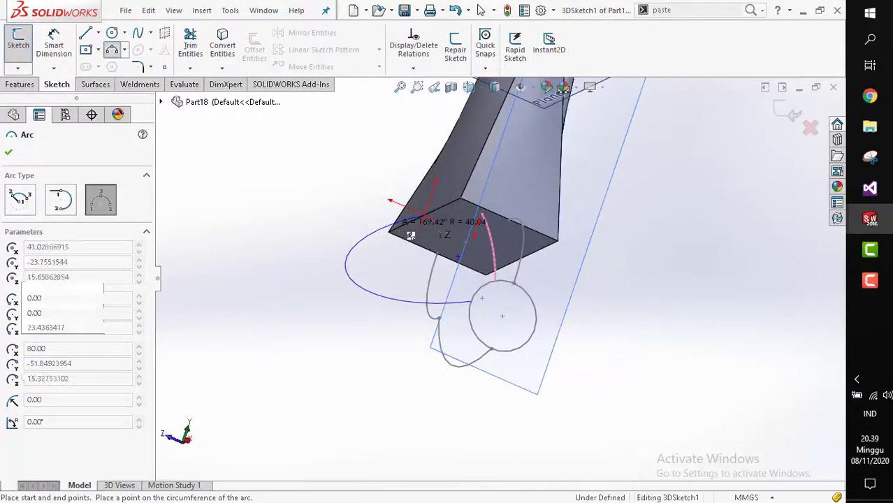
{"action": "scroll", "coordinate": [424, 226], "scroll_direction": "down", "scroll_amount": 2}
{"action": "key", "text": "Escape"}
{"action": "scroll", "coordinate": [461, 242], "scroll_direction": "up", "scroll_amount": 3}
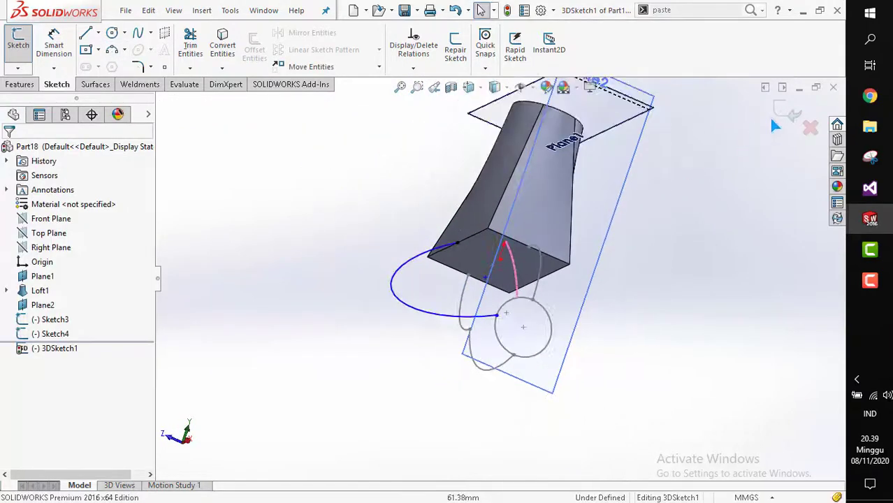
Close the 3D sketch and view the guide curves from the right side.
{"action": "middle_click_drag", "start_coordinate": [496, 302], "coordinate": [446, 299]}
{"action": "key", "text": "space"}
{"action": "left_click", "coordinate": [505, 289]}
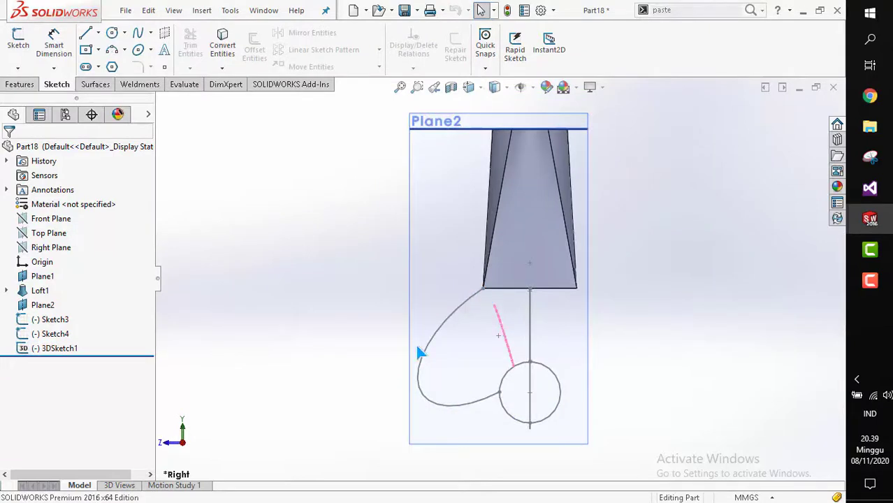
{"action": "scroll", "coordinate": [487, 299], "scroll_direction": "up", "scroll_amount": 1}
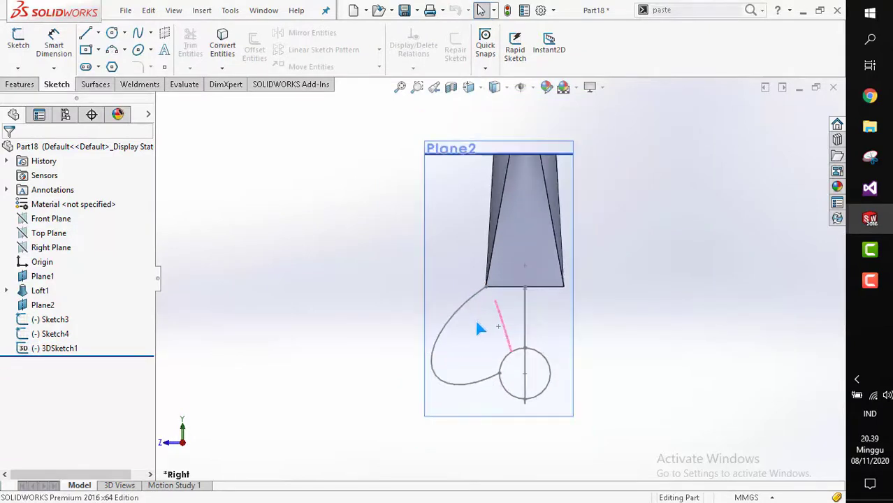
{"action": "mouse_move", "coordinate": [554, 333]}
{"action": "middle_mouse_down"}
{"action": "mouse_move", "coordinate": [568, 329]}
{"action": "mouse_move", "coordinate": [538, 343]}
{"action": "mouse_move", "coordinate": [586, 331]}
{"action": "mouse_move", "coordinate": [587, 342]}
{"action": "mouse_move", "coordinate": [490, 306]}
{"action": "mouse_move", "coordinate": [486, 264]}
{"action": "mouse_move", "coordinate": [478, 260]}
{"action": "middle_mouse_up"}
{"action": "scroll", "coordinate": [484, 257], "scroll_direction": "down", "scroll_amount": 2}
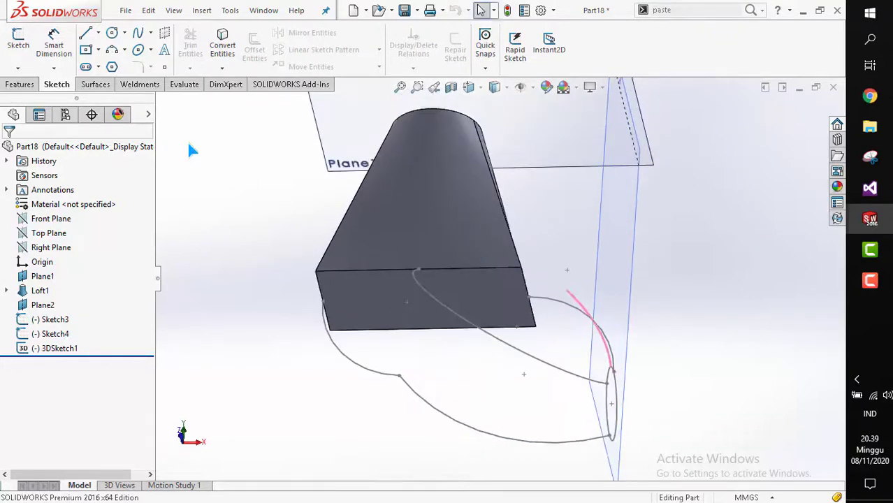
{"action": "left_click", "coordinate": [21, 84]}
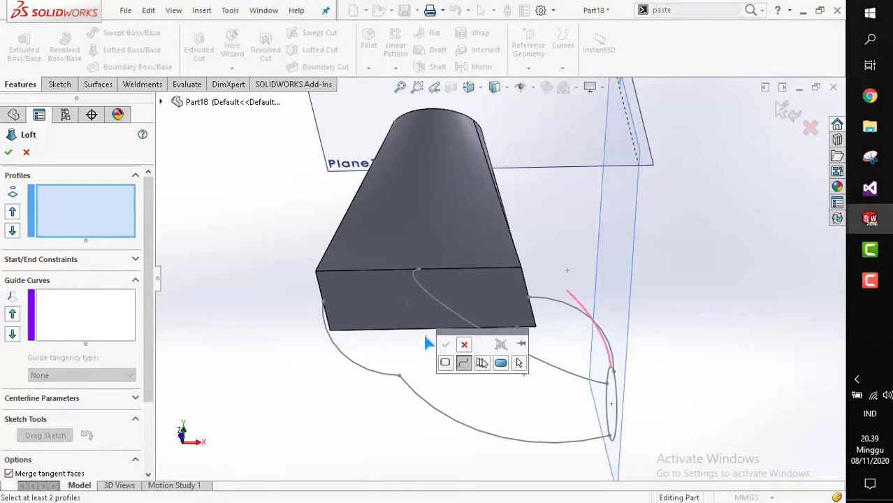
{"action": "left_click", "coordinate": [405, 315]}
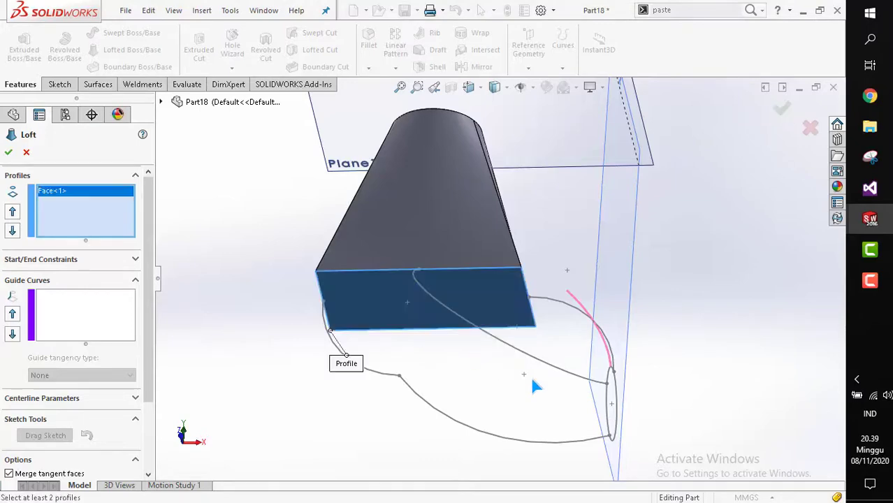
{"action": "left_click", "coordinate": [605, 404]}
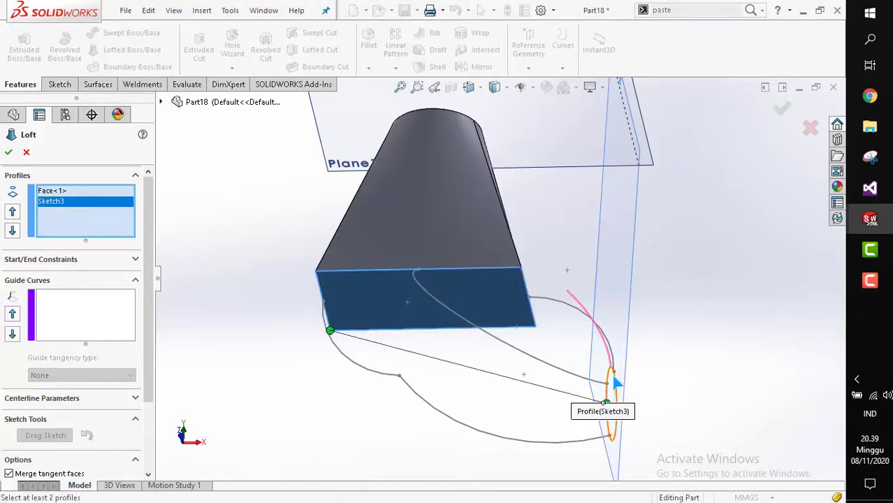
{"action": "mouse_move", "coordinate": [615, 381]}
{"action": "middle_mouse_down"}
{"action": "mouse_move", "coordinate": [566, 394]}
{"action": "mouse_move", "coordinate": [557, 417]}
{"action": "middle_mouse_up"}
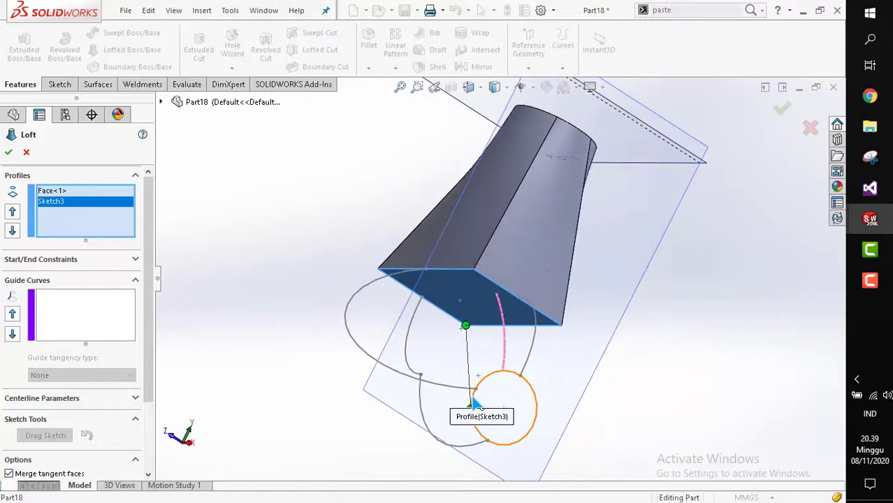
{"action": "left_click", "coordinate": [474, 403]}
{"action": "left_click", "coordinate": [537, 404]}
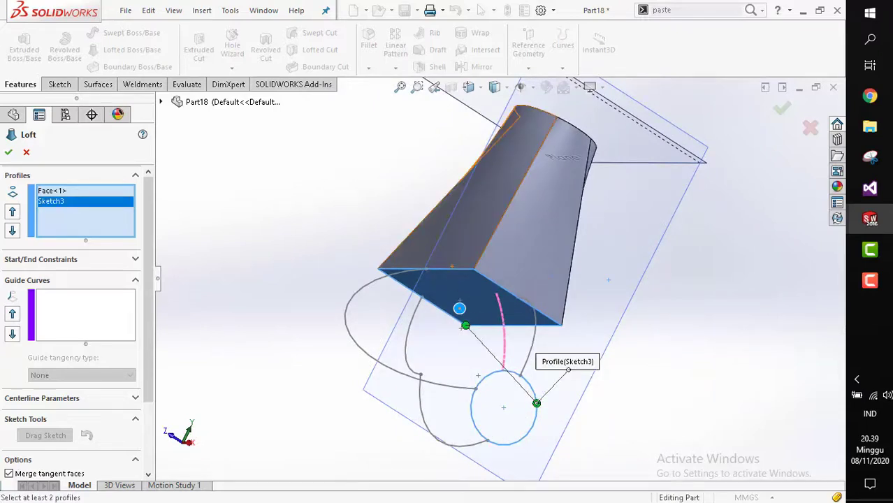
{"action": "left_click", "coordinate": [459, 308]}
{"action": "left_click", "coordinate": [460, 309]}
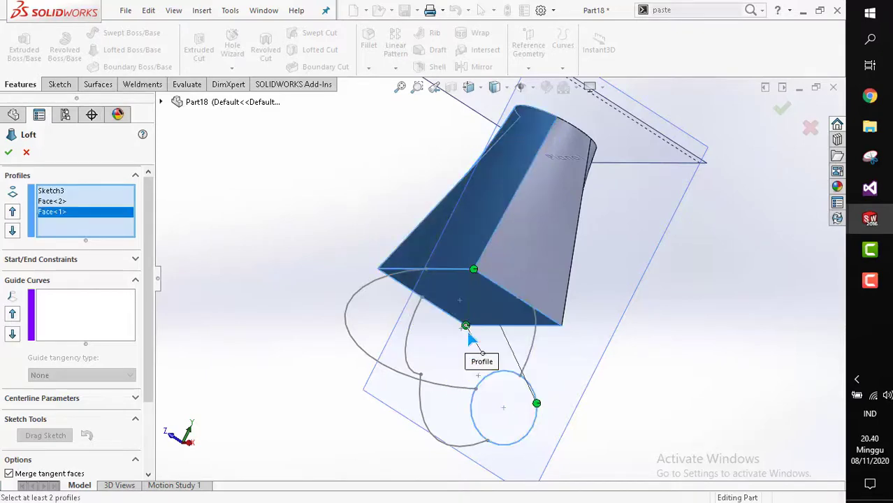
{"action": "key", "text": "Escape"}
Start a lofted boss from the solid's bottom face to the circle profile.
{"action": "left_click", "coordinate": [94, 47]}
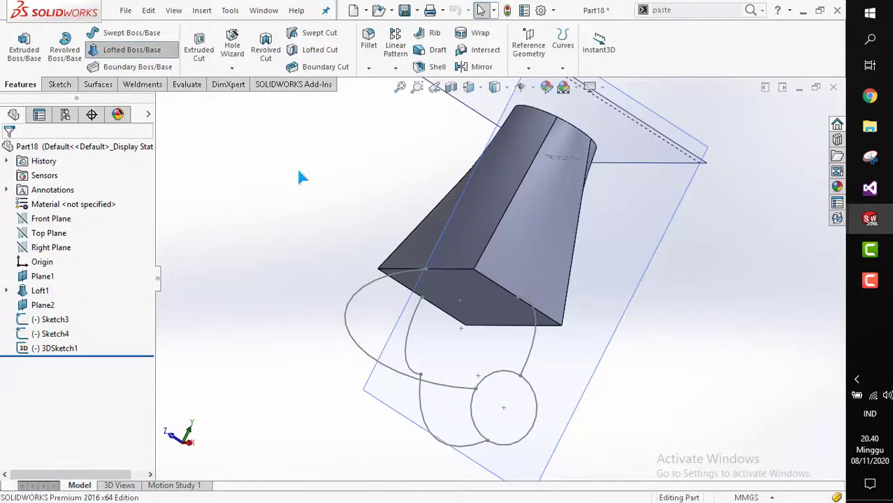
{"action": "left_click", "coordinate": [546, 326]}
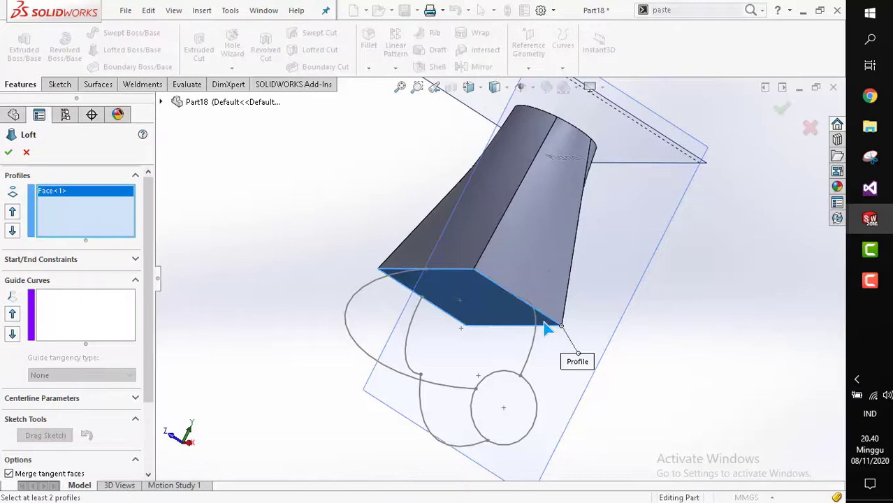
{"action": "left_click", "coordinate": [539, 407]}
{"action": "scroll", "coordinate": [525, 373], "scroll_direction": "up", "scroll_amount": 2}
{"action": "middle_click_drag", "start_coordinate": [563, 403], "coordinate": [576, 424]}
Add the two sketched arcs and the 3D sketch arc as guide curves, then complete the loft.
{"action": "left_click", "coordinate": [94, 318]}
{"action": "scroll", "coordinate": [496, 337], "scroll_direction": "down", "scroll_amount": 5}
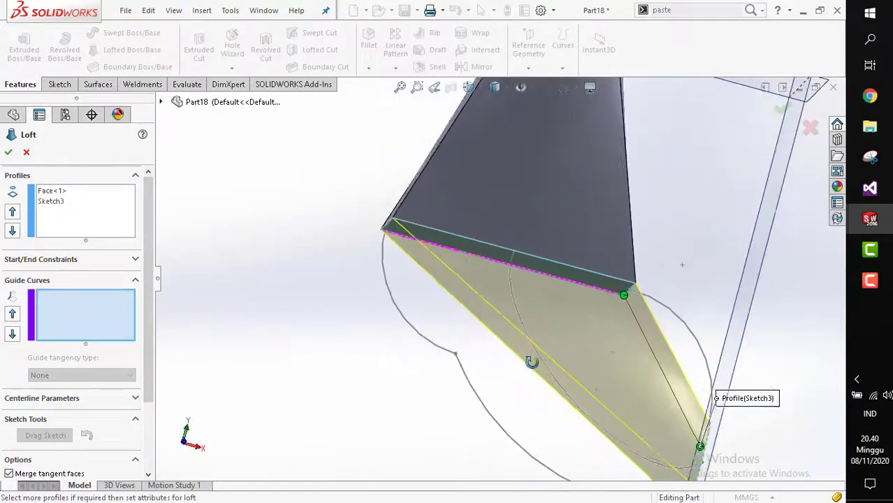
{"action": "left_click", "coordinate": [440, 349]}
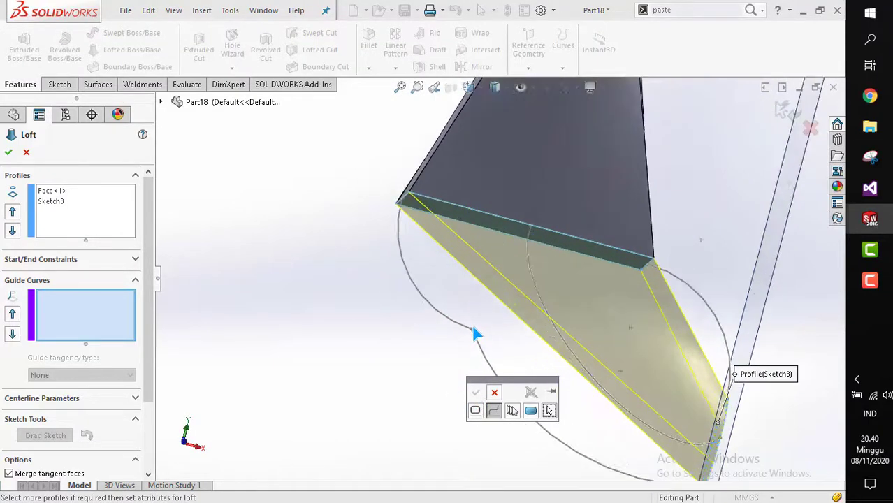
{"action": "left_click", "coordinate": [474, 343]}
{"action": "left_click", "coordinate": [475, 392]}
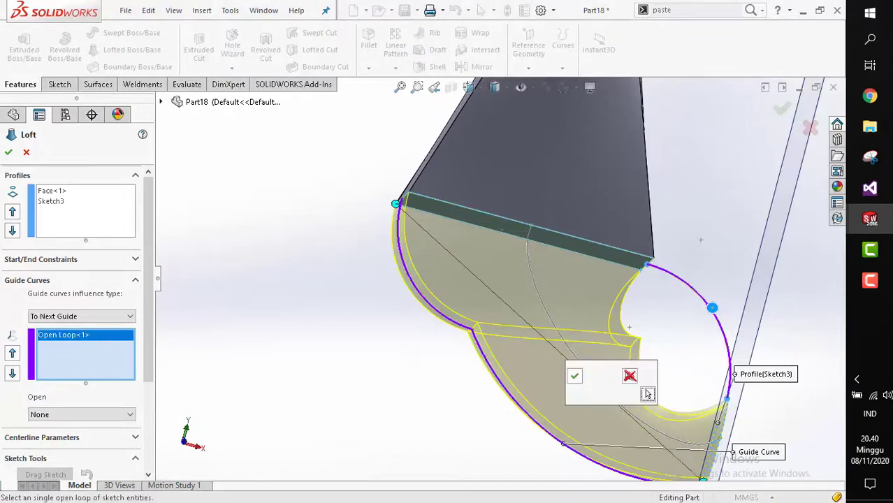
{"action": "left_click", "coordinate": [574, 376]}
{"action": "middle_click_drag", "start_coordinate": [572, 324], "coordinate": [486, 279]}
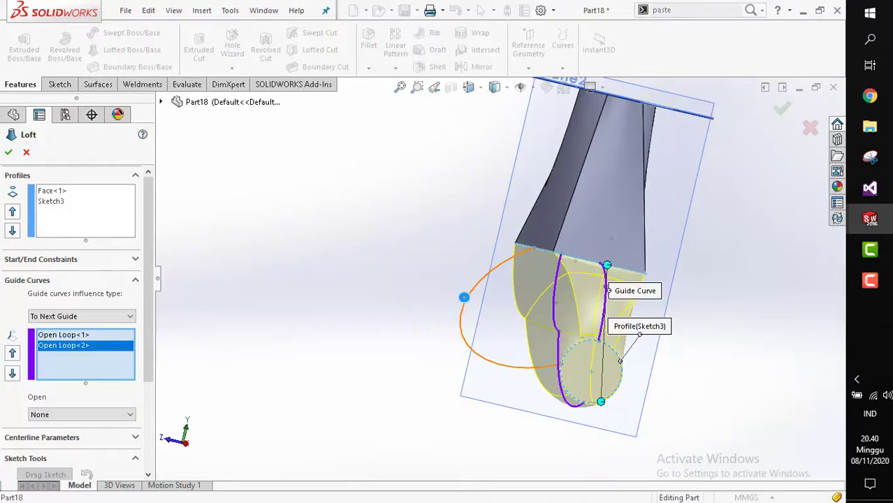
{"action": "left_click", "coordinate": [464, 299]}
{"action": "scroll", "coordinate": [472, 308], "scroll_direction": "up", "scroll_amount": 2}
{"action": "middle_click_drag", "start_coordinate": [465, 348], "coordinate": [534, 322]}
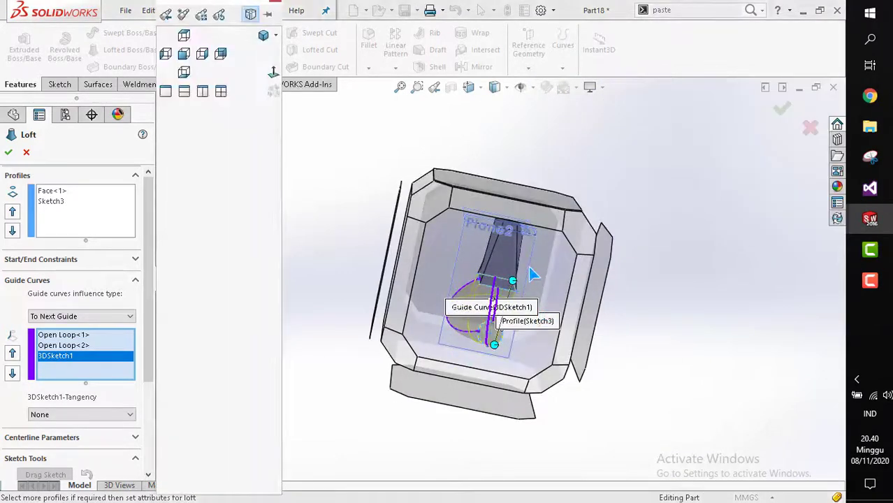
{"action": "key", "text": "ctrl+4"}
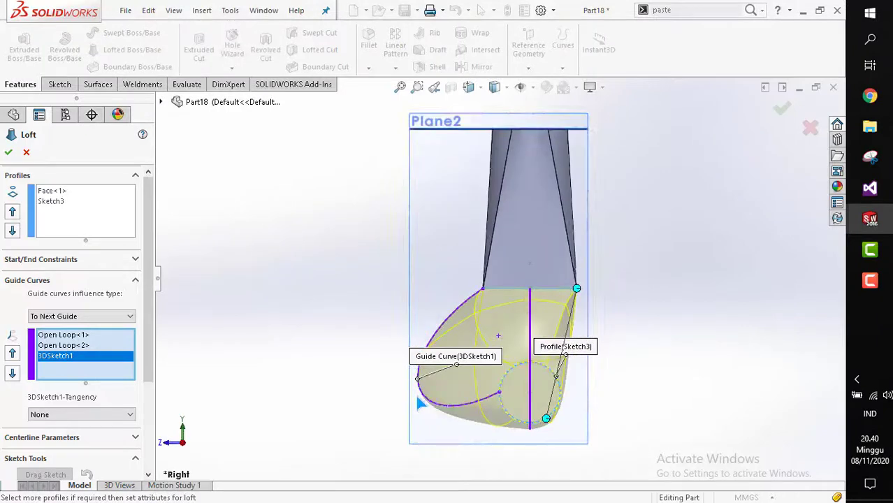
{"action": "left_click", "coordinate": [8, 153]}
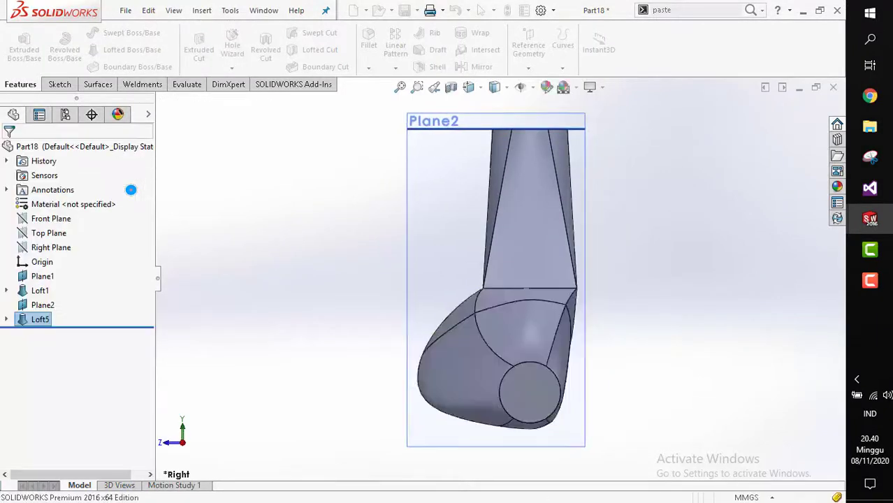
Delete the new loft feature while keeping its sketches.
{"action": "key", "text": "z"}
{"action": "middle_click_drag", "start_coordinate": [473, 353], "coordinate": [462, 327]}
{"action": "key", "text": "space"}
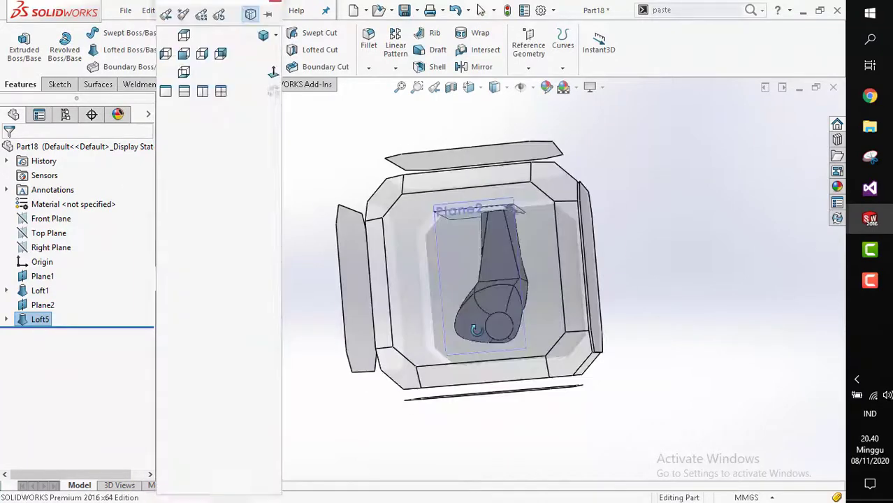
{"action": "left_click", "coordinate": [488, 364]}
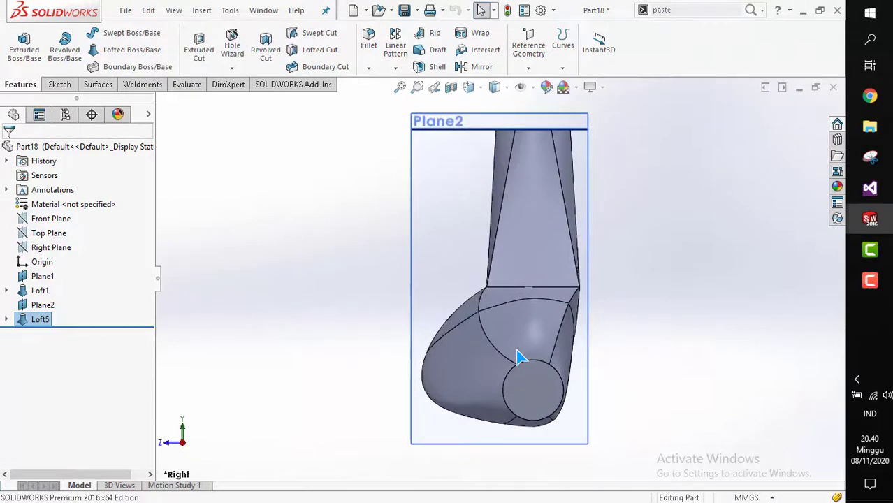
{"action": "key", "text": "z"}
{"action": "right_click", "coordinate": [41, 321]}
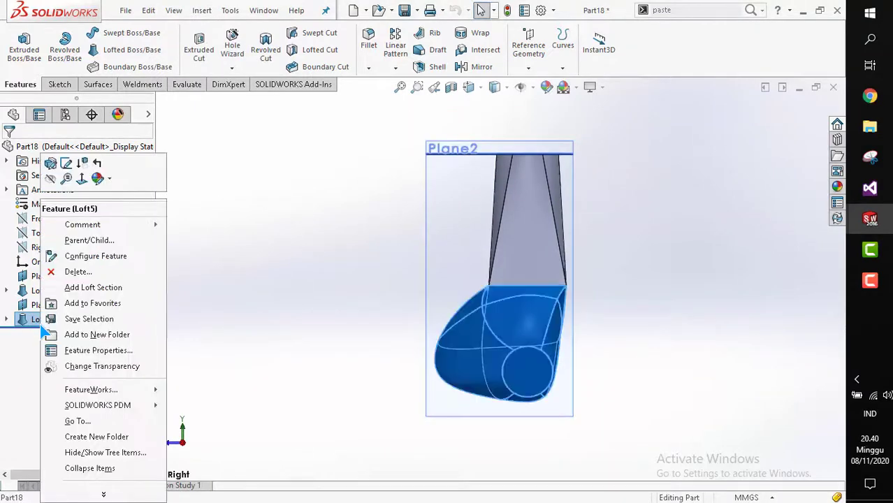
{"action": "left_click", "coordinate": [78, 271]}
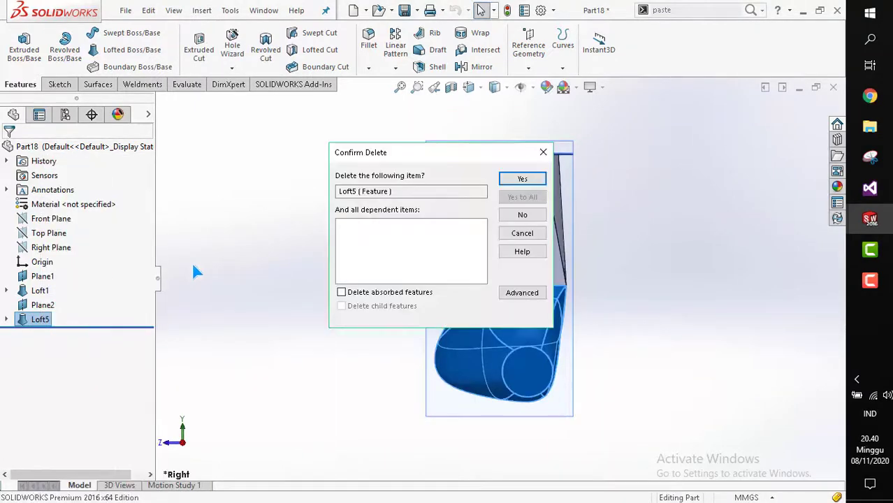
{"action": "left_click", "coordinate": [521, 179]}
Open a new 3D sketch on the model.
{"action": "mouse_move", "coordinate": [494, 295]}
{"action": "middle_mouse_down"}
{"action": "mouse_move", "coordinate": [506, 334]}
{"action": "mouse_move", "coordinate": [449, 342]}
{"action": "mouse_move", "coordinate": [484, 352]}
{"action": "middle_mouse_up"}
{"action": "key", "text": "space"}
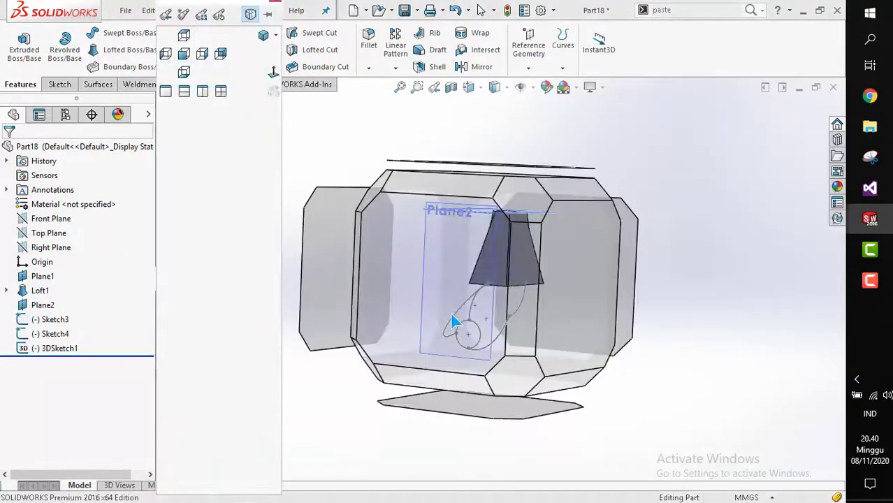
{"action": "key", "text": "Escape"}
{"action": "scroll", "coordinate": [508, 309], "scroll_direction": "up", "scroll_amount": 2}
{"action": "middle_click_drag", "start_coordinate": [509, 311], "coordinate": [433, 308]}
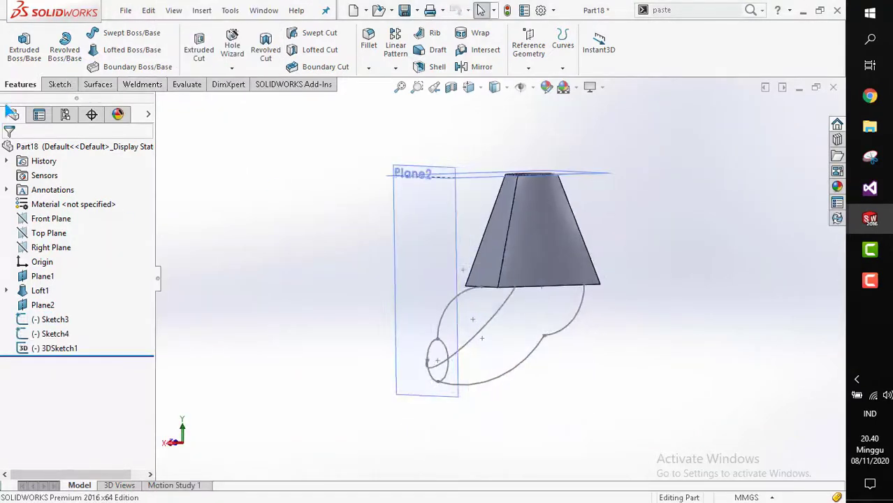
{"action": "left_click", "coordinate": [58, 84]}
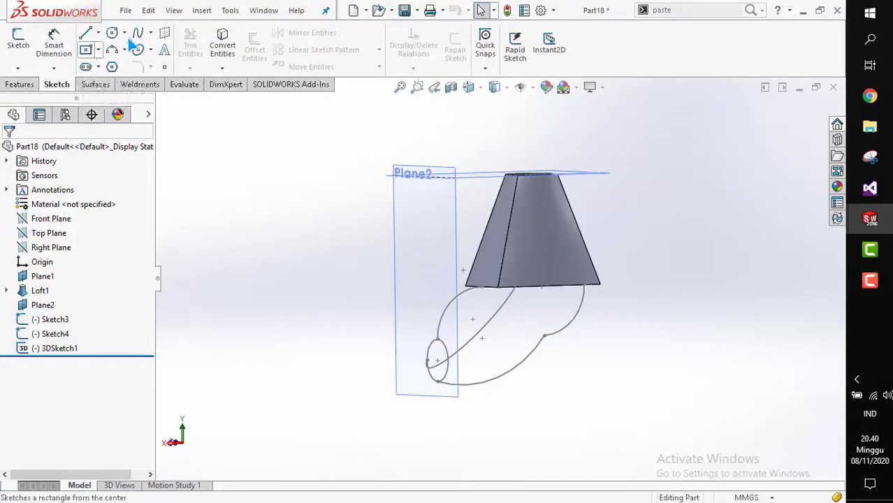
{"action": "left_click", "coordinate": [18, 69]}
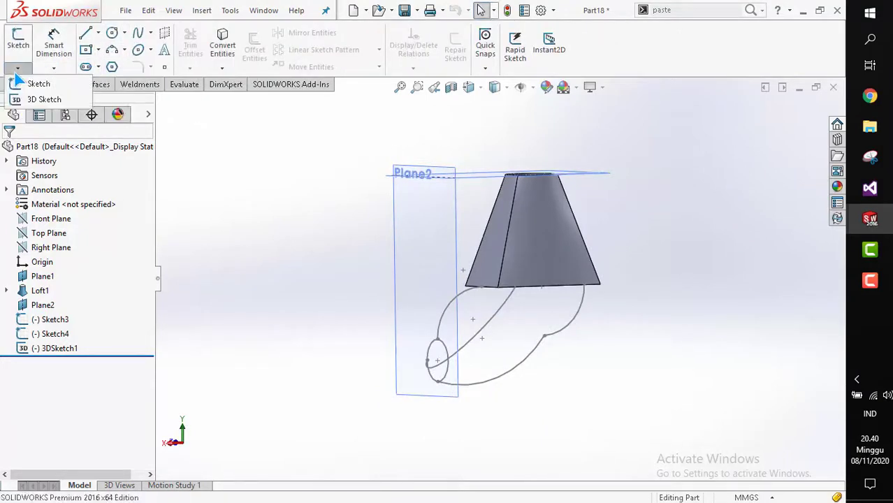
{"action": "left_click", "coordinate": [28, 97]}
{"action": "left_click", "coordinate": [400, 312]}
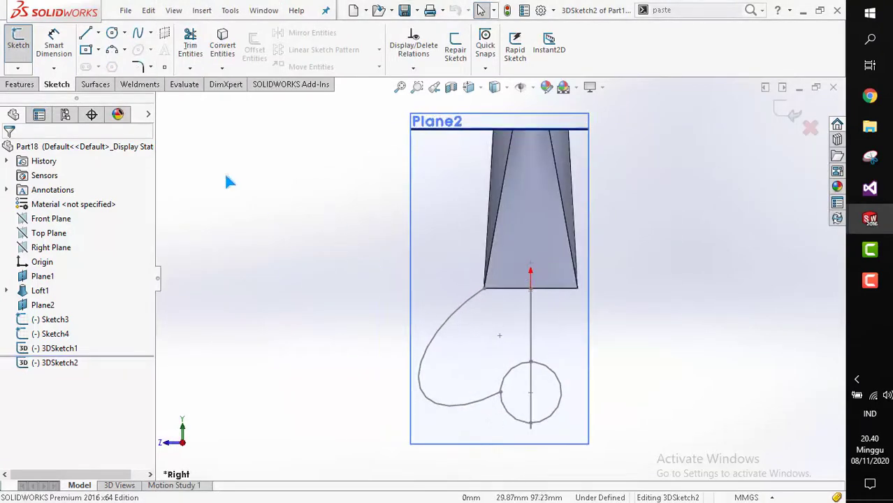
Sketch a 3D arc from the bottom face's corner down to the circle's edge.
{"action": "left_click", "coordinate": [112, 51]}
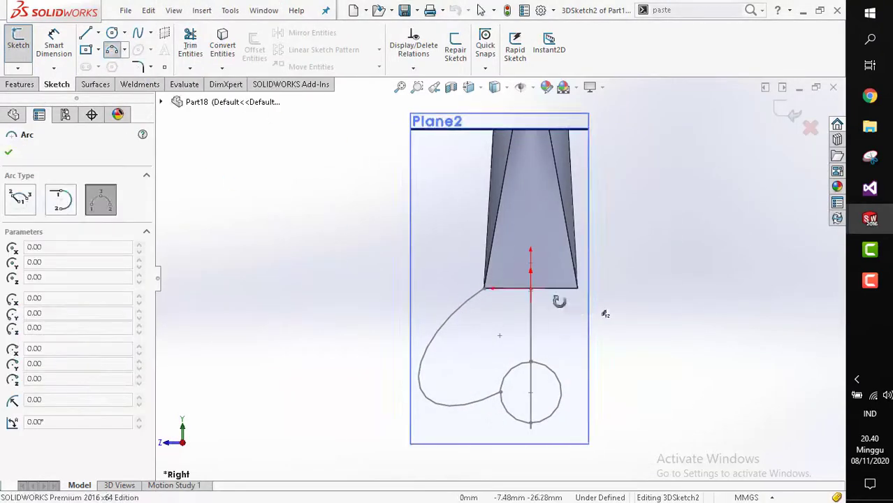
{"action": "mouse_move", "coordinate": [558, 299]}
{"action": "middle_mouse_down"}
{"action": "mouse_move", "coordinate": [620, 295]}
{"action": "mouse_move", "coordinate": [573, 304]}
{"action": "middle_mouse_up"}
{"action": "left_click", "coordinate": [581, 289]}
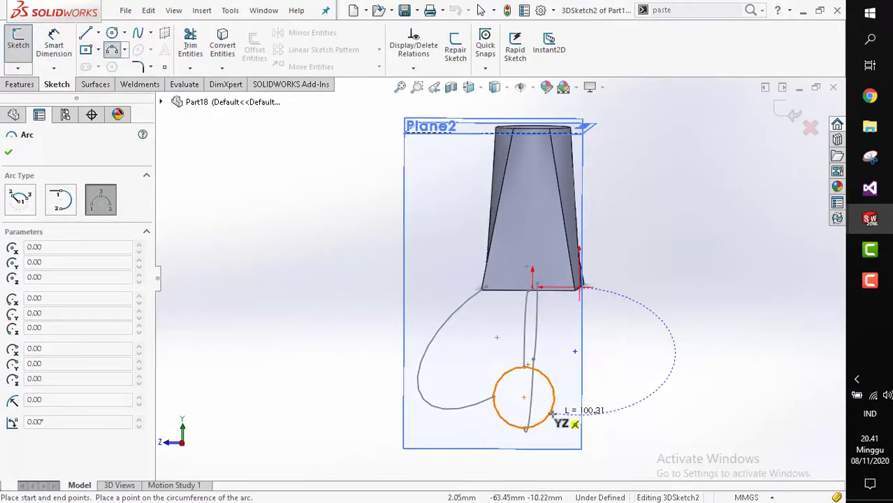
{"action": "left_click", "coordinate": [555, 400]}
{"action": "scroll", "coordinate": [581, 348], "scroll_direction": "up", "scroll_amount": 1}
{"action": "middle_click_drag", "start_coordinate": [581, 338], "coordinate": [584, 278]}
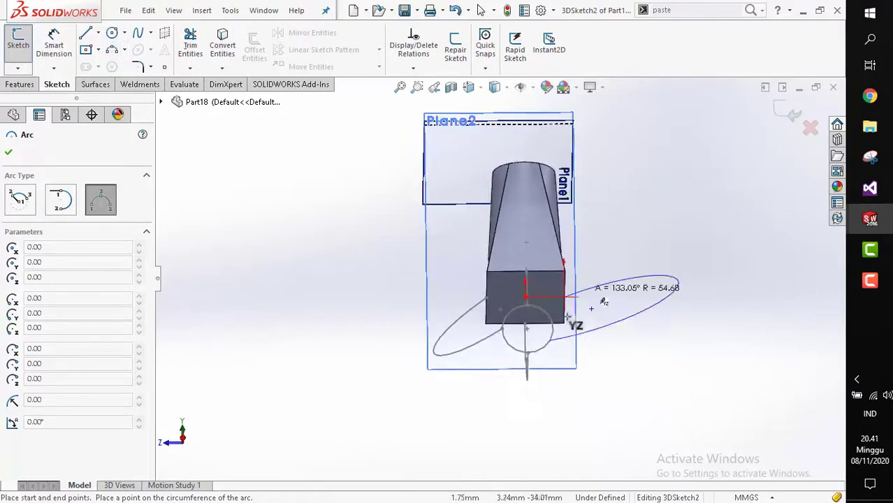
{"action": "scroll", "coordinate": [578, 328], "scroll_direction": "down", "scroll_amount": 2}
{"action": "key", "text": "space"}
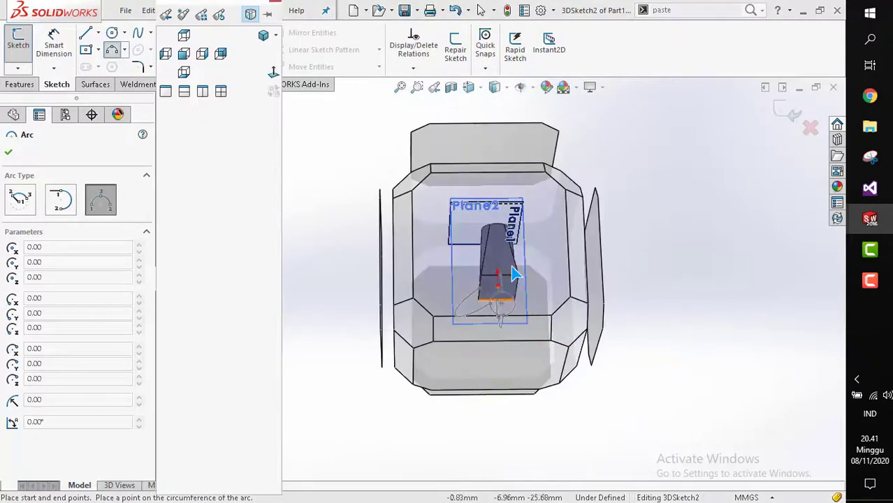
{"action": "left_click", "coordinate": [513, 273]}
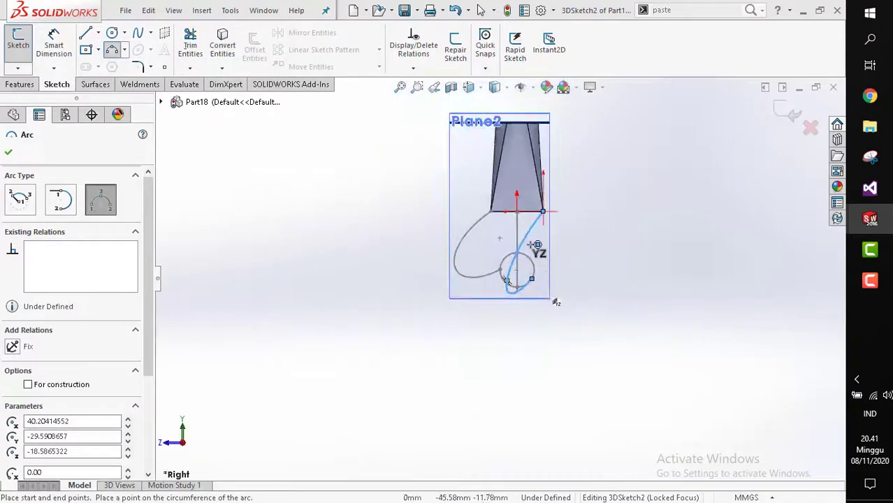
{"action": "scroll", "coordinate": [508, 279], "scroll_direction": "down", "scroll_amount": 2}
{"action": "key", "text": "Escape"}
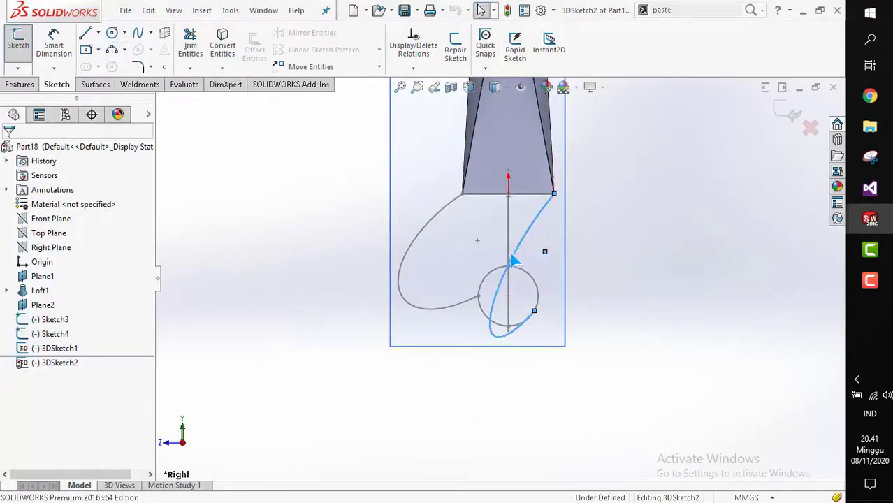
Select the new arc and delete it together with its 3D sketch.
{"action": "left_click", "coordinate": [513, 261]}
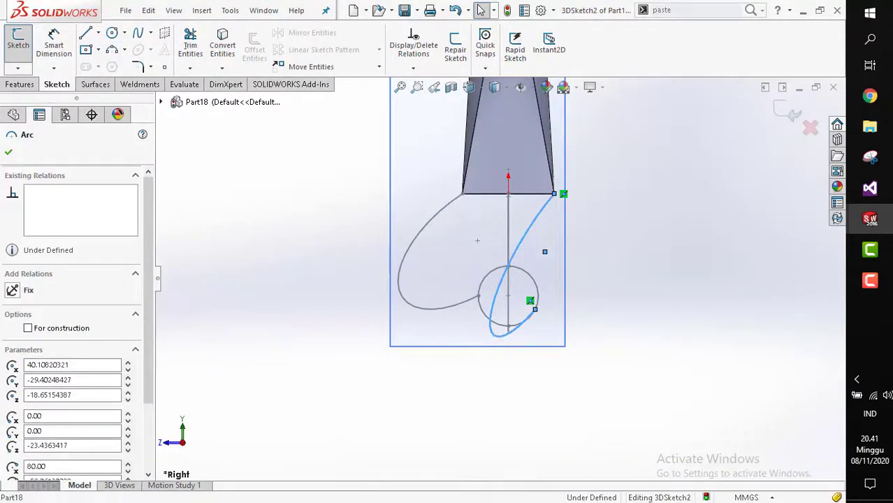
{"action": "mouse_move", "coordinate": [578, 225]}
{"action": "middle_mouse_down"}
{"action": "mouse_move", "coordinate": [534, 257]}
{"action": "mouse_move", "coordinate": [514, 308]}
{"action": "middle_mouse_up"}
{"action": "left_click_drag", "start_coordinate": [513, 304], "coordinate": [575, 246]}
{"action": "key", "text": "Delete"}
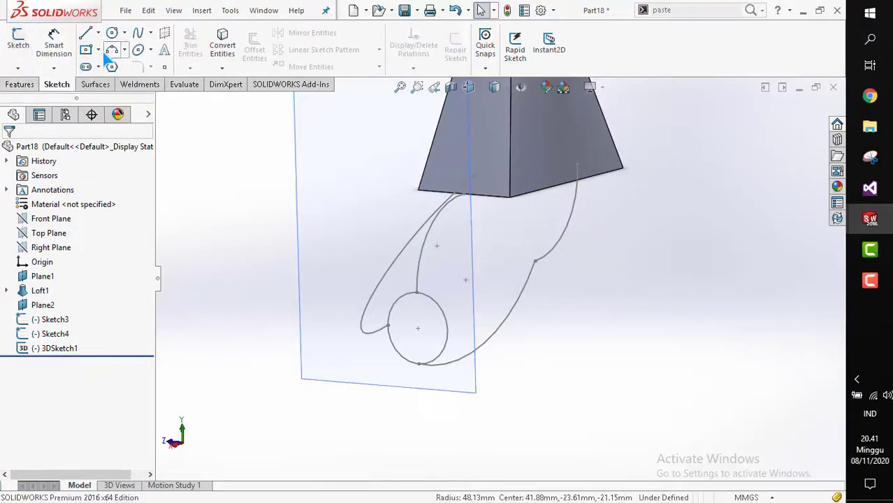
Open a new 3D sketch and try sketching an arc starting on the bottom face's edge.
{"action": "left_click", "coordinate": [19, 69]}
{"action": "left_click", "coordinate": [38, 96]}
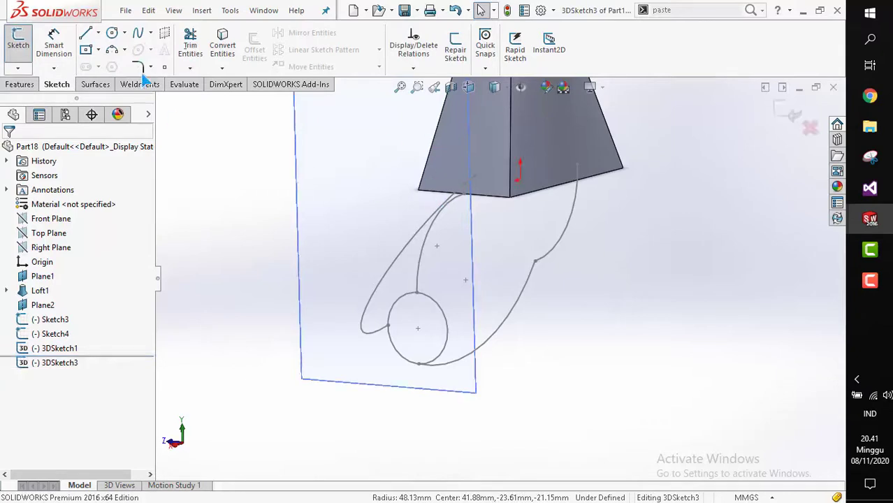
{"action": "left_click", "coordinate": [111, 52]}
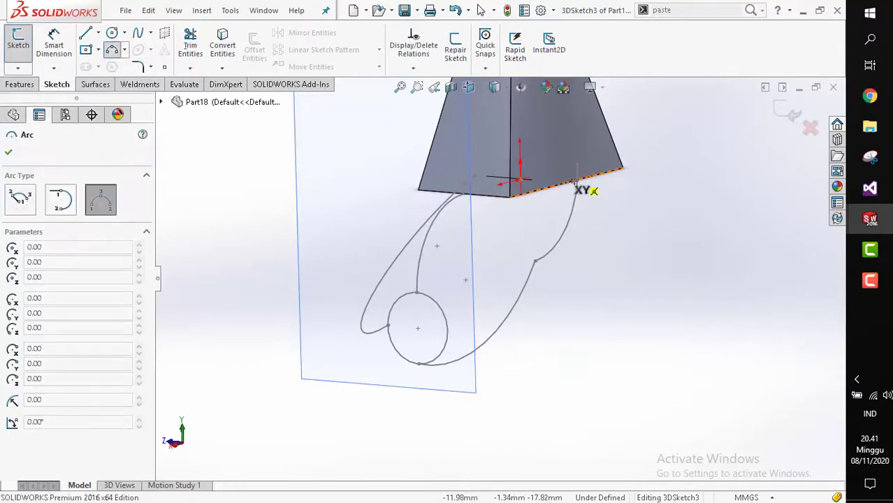
{"action": "scroll", "coordinate": [575, 188], "scroll_direction": "down", "scroll_amount": 3}
{"action": "middle_click_drag", "start_coordinate": [536, 188], "coordinate": [522, 201]}
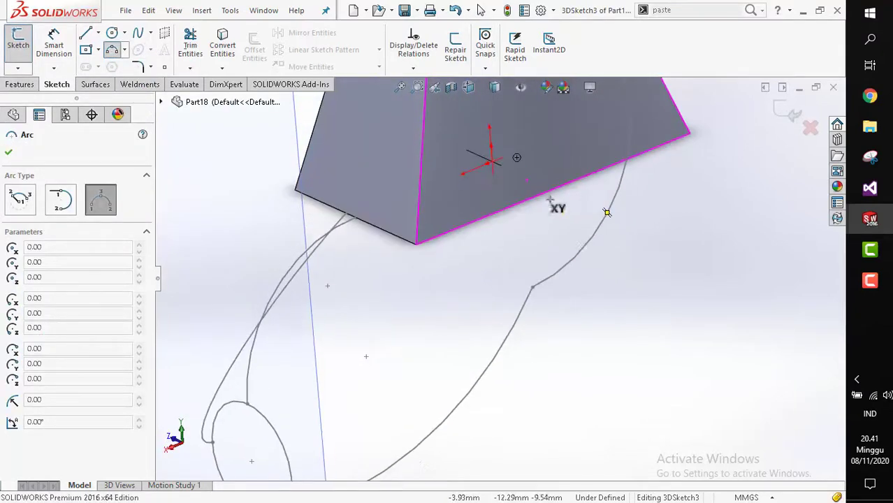
{"action": "left_click", "coordinate": [551, 189]}
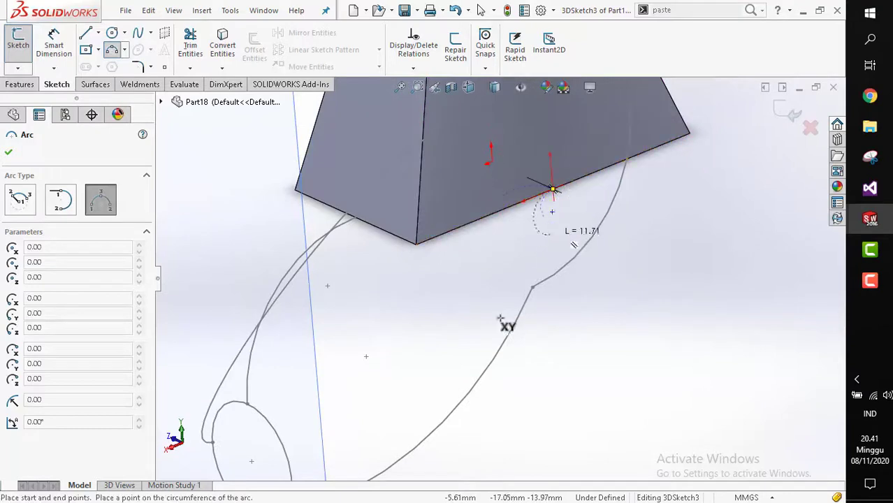
{"action": "scroll", "coordinate": [499, 317], "scroll_direction": "up", "scroll_amount": 2}
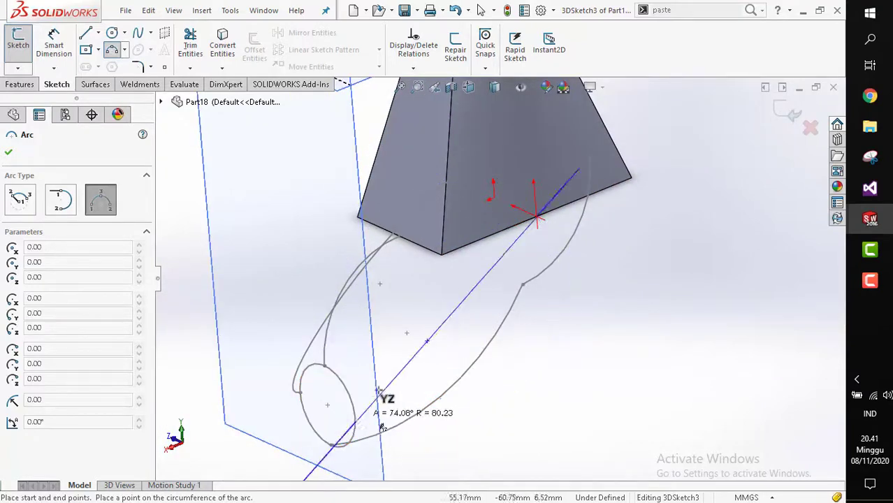
{"action": "mouse_move", "coordinate": [372, 388]}
{"action": "middle_mouse_down"}
{"action": "mouse_move", "coordinate": [474, 334]}
{"action": "mouse_move", "coordinate": [434, 337]}
{"action": "middle_mouse_up"}
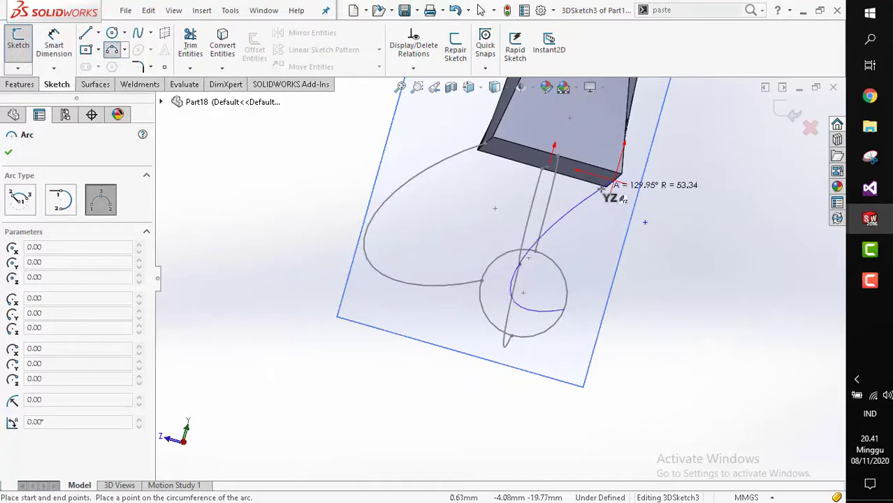
{"action": "key", "text": "Escape"}
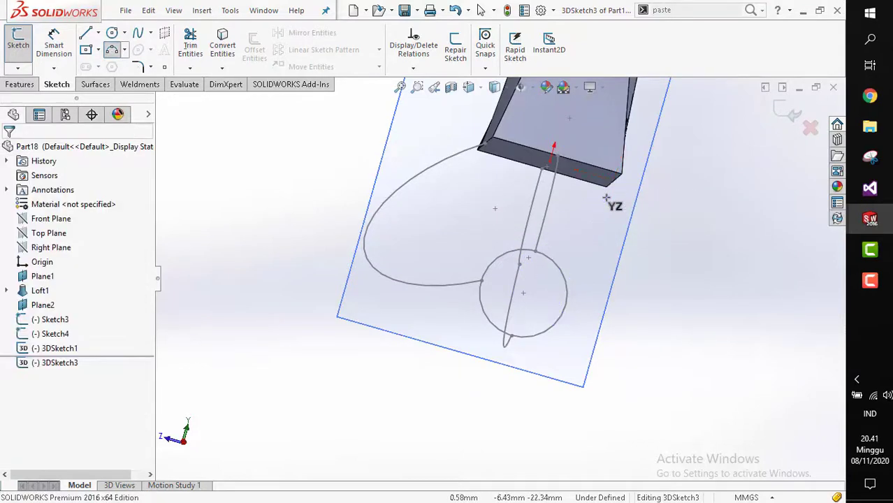
Draw a 3D line from the circle to the bottom face's corner and exit the sketch.
{"action": "middle_click_drag", "start_coordinate": [602, 225], "coordinate": [579, 248]}
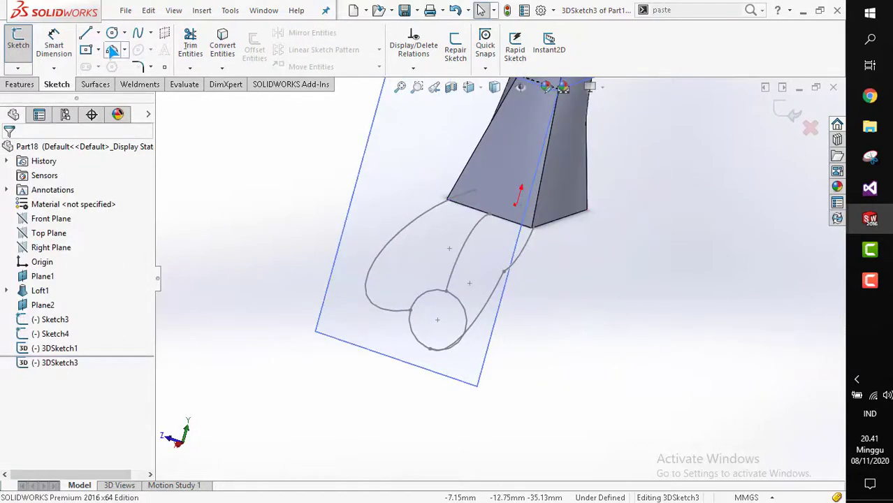
{"action": "left_click", "coordinate": [85, 33]}
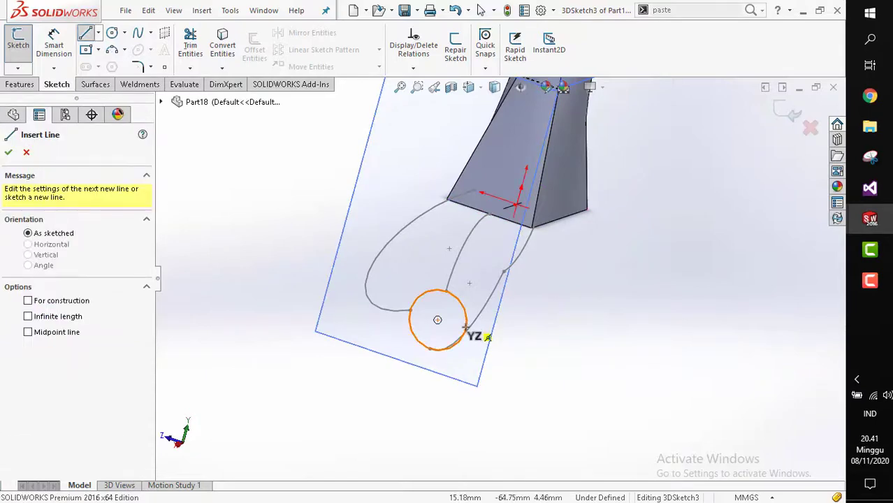
{"action": "left_click", "coordinate": [465, 328]}
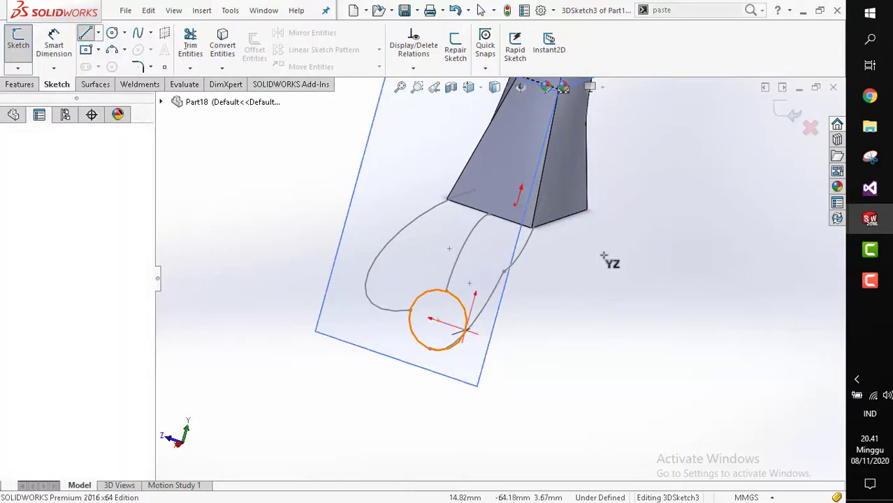
{"action": "left_click", "coordinate": [559, 218]}
{"action": "key", "text": "Escape"}
{"action": "mouse_move", "coordinate": [551, 232]}
{"action": "middle_mouse_down"}
{"action": "mouse_move", "coordinate": [554, 245]}
{"action": "mouse_move", "coordinate": [563, 236]}
{"action": "middle_mouse_up"}
{"action": "left_click", "coordinate": [790, 113]}
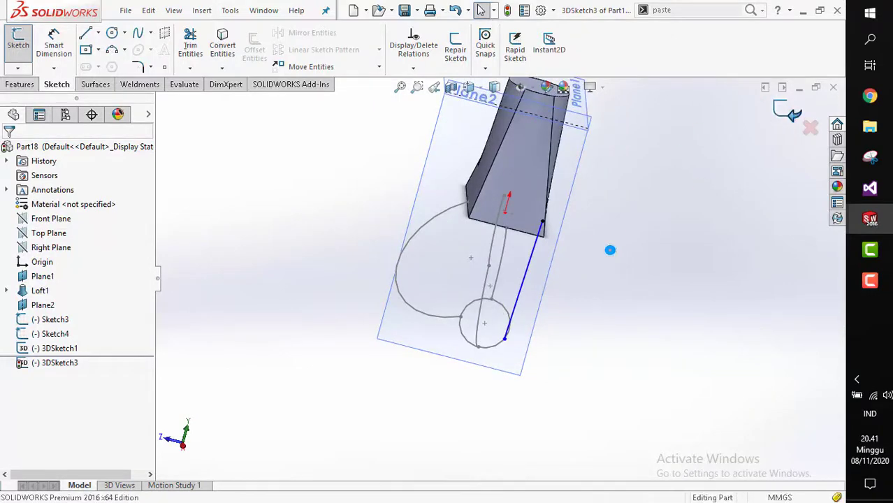
Start a lofted boss from the solid's bottom face to the circle sketch profile.
{"action": "mouse_move", "coordinate": [523, 285]}
{"action": "middle_mouse_down"}
{"action": "mouse_move", "coordinate": [493, 319]}
{"action": "mouse_move", "coordinate": [538, 359]}
{"action": "mouse_move", "coordinate": [475, 343]}
{"action": "mouse_move", "coordinate": [467, 399]}
{"action": "middle_mouse_up"}
{"action": "left_click", "coordinate": [467, 400]}
{"action": "scroll", "coordinate": [462, 392], "scroll_direction": "down", "scroll_amount": 2}
{"action": "mouse_move", "coordinate": [451, 350]}
{"action": "middle_mouse_down"}
{"action": "mouse_move", "coordinate": [441, 301]}
{"action": "mouse_move", "coordinate": [396, 217]}
{"action": "mouse_move", "coordinate": [424, 250]}
{"action": "mouse_move", "coordinate": [530, 320]}
{"action": "mouse_move", "coordinate": [563, 333]}
{"action": "mouse_move", "coordinate": [579, 288]}
{"action": "mouse_move", "coordinate": [548, 271]}
{"action": "mouse_move", "coordinate": [556, 315]}
{"action": "mouse_move", "coordinate": [575, 307]}
{"action": "middle_mouse_up"}
{"action": "left_click", "coordinate": [28, 84]}
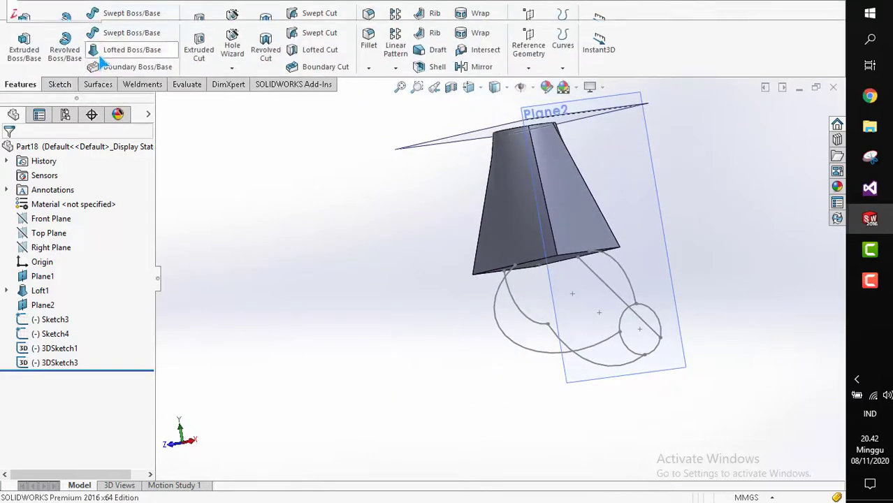
{"action": "scroll", "coordinate": [570, 306], "scroll_direction": "down", "scroll_amount": 2}
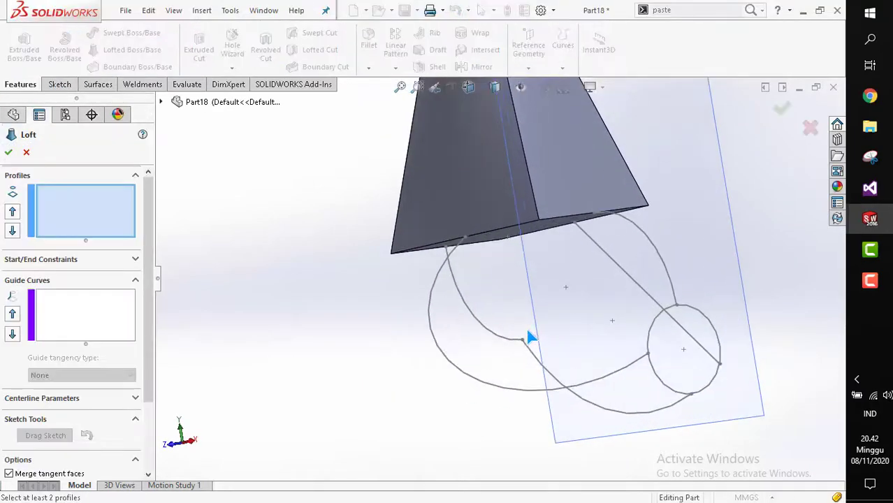
{"action": "middle_click_drag", "start_coordinate": [529, 335], "coordinate": [538, 231]}
{"action": "left_click", "coordinate": [538, 231]}
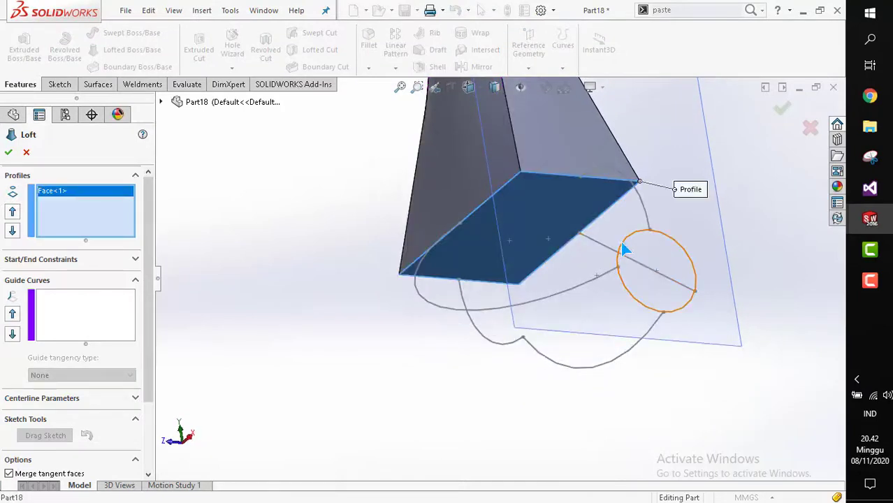
{"action": "left_click", "coordinate": [623, 249]}
{"action": "left_click", "coordinate": [466, 314]}
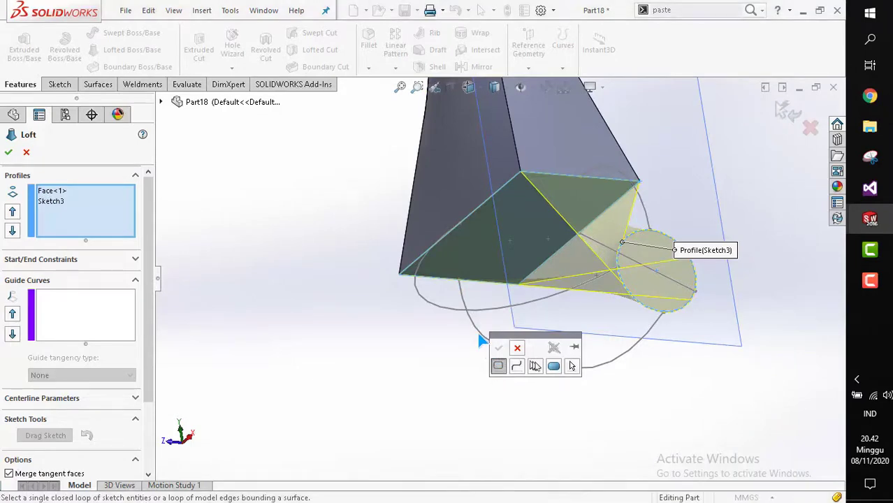
{"action": "mouse_move", "coordinate": [480, 338]}
{"action": "middle_mouse_down"}
{"action": "mouse_move", "coordinate": [560, 273]}
{"action": "mouse_move", "coordinate": [572, 292]}
{"action": "middle_mouse_up"}
{"action": "mouse_move", "coordinate": [495, 308]}
{"action": "middle_mouse_down"}
{"action": "mouse_move", "coordinate": [613, 279]}
{"action": "mouse_move", "coordinate": [540, 281]}
{"action": "mouse_move", "coordinate": [629, 275]}
{"action": "mouse_move", "coordinate": [454, 329]}
{"action": "mouse_move", "coordinate": [481, 394]}
{"action": "mouse_move", "coordinate": [465, 338]}
{"action": "mouse_move", "coordinate": [487, 274]}
{"action": "mouse_move", "coordinate": [542, 223]}
{"action": "mouse_move", "coordinate": [524, 218]}
{"action": "middle_mouse_up"}
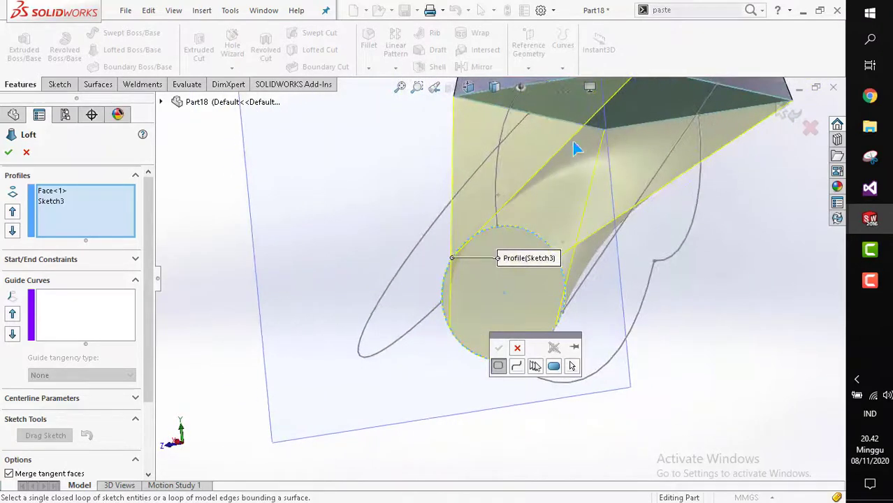
{"action": "middle_click_drag", "start_coordinate": [610, 138], "coordinate": [470, 375]}
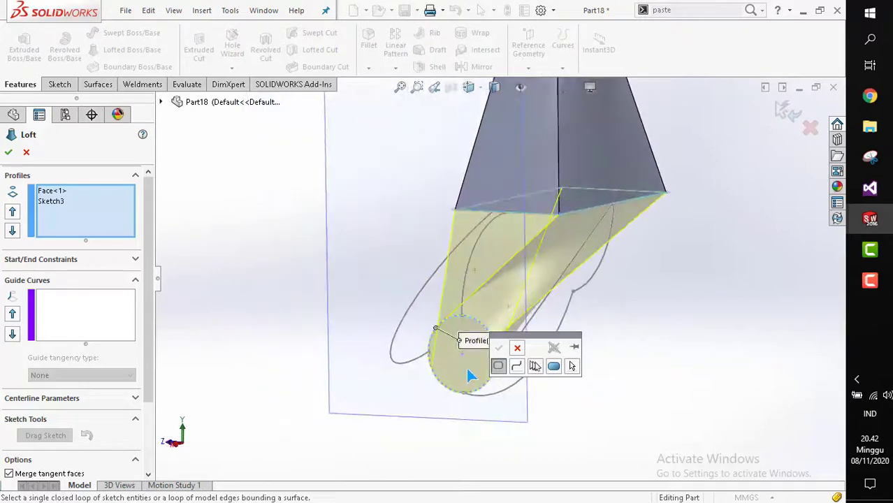
{"action": "left_click", "coordinate": [473, 324]}
{"action": "left_click", "coordinate": [470, 325]}
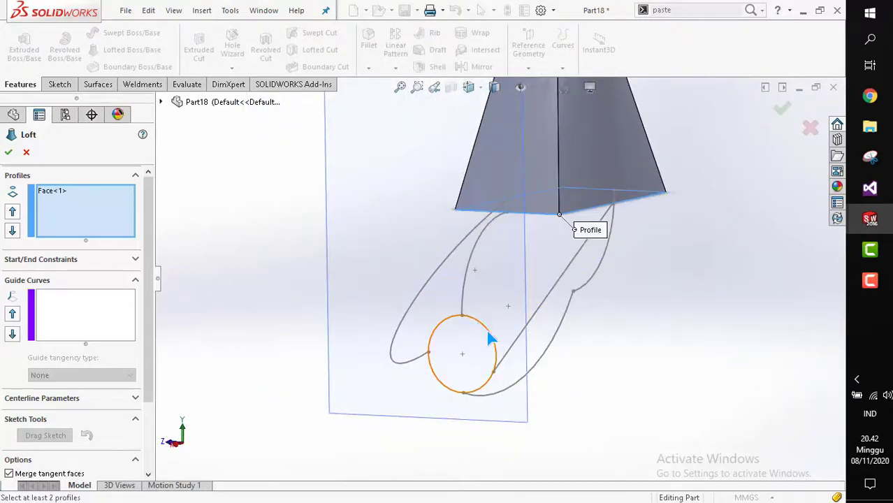
{"action": "left_click", "coordinate": [490, 337]}
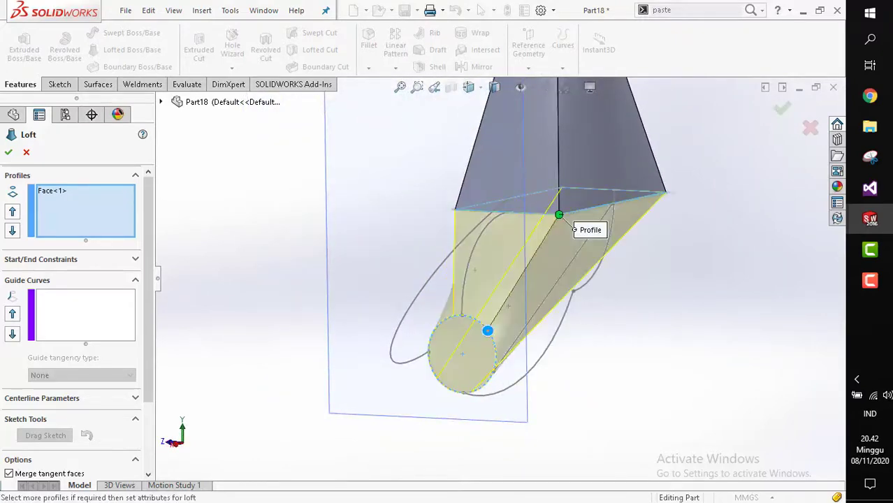
{"action": "left_click", "coordinate": [496, 348]}
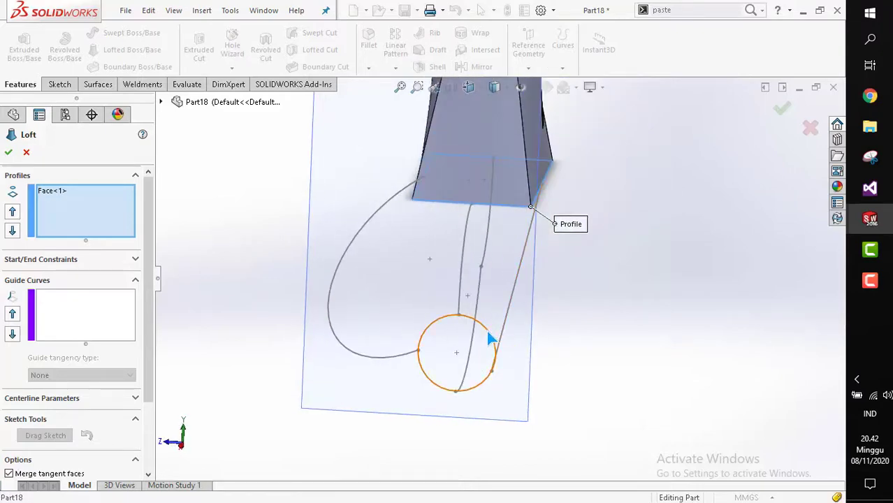
{"action": "left_click", "coordinate": [491, 338]}
{"action": "mouse_move", "coordinate": [488, 327]}
{"action": "middle_mouse_down"}
{"action": "mouse_move", "coordinate": [521, 319]}
{"action": "mouse_move", "coordinate": [535, 329]}
{"action": "mouse_move", "coordinate": [594, 285]}
{"action": "mouse_move", "coordinate": [639, 273]}
{"action": "middle_mouse_up"}
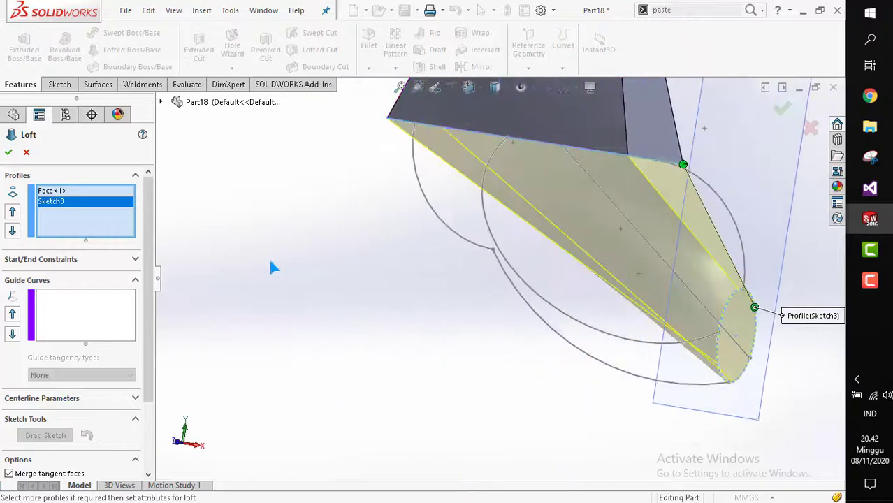
Try adding the front arc as a guide curve, then cancel the loft.
{"action": "left_click", "coordinate": [83, 323]}
{"action": "left_click", "coordinate": [487, 255]}
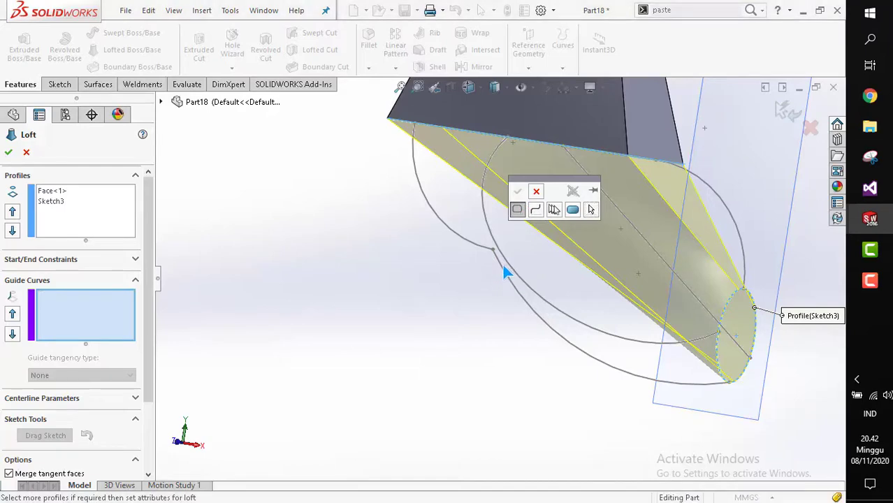
{"action": "key", "text": "space"}
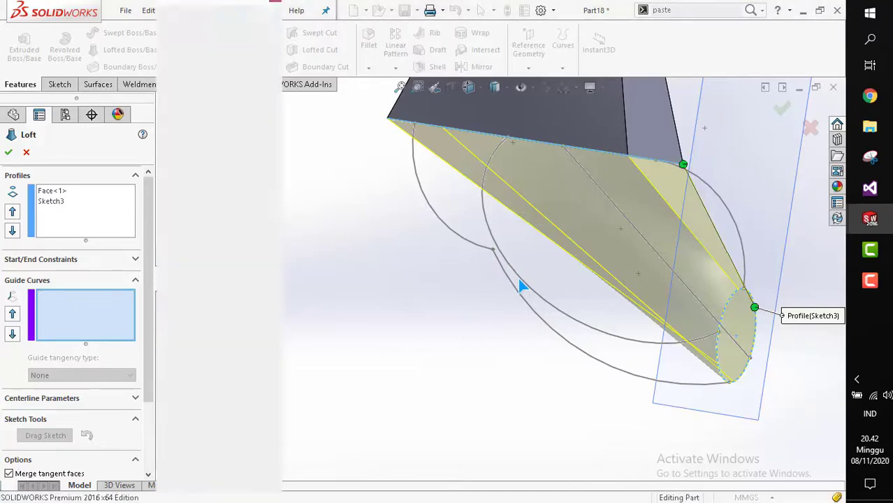
{"action": "left_click", "coordinate": [491, 239]}
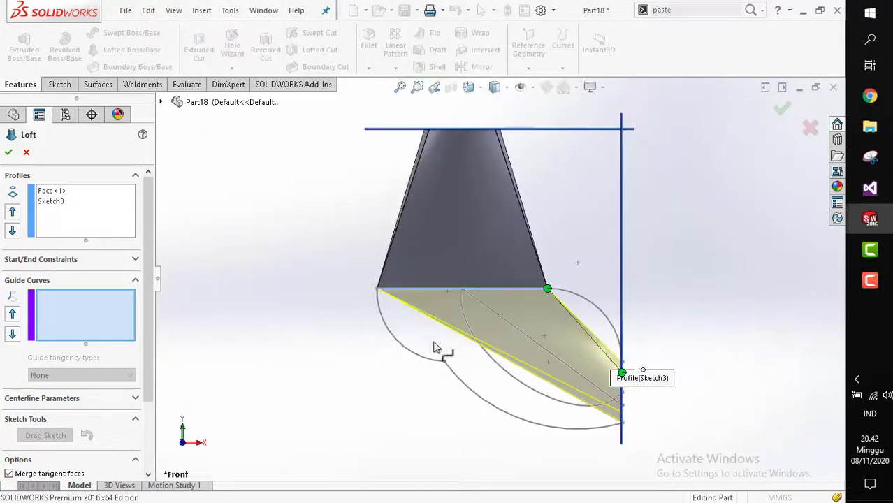
{"action": "left_click", "coordinate": [475, 400]}
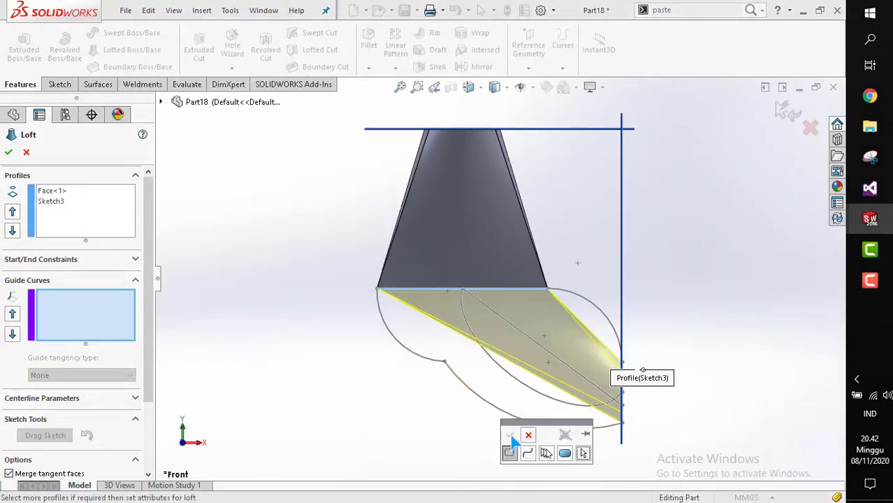
{"action": "left_click", "coordinate": [531, 338]}
{"action": "key", "text": "Escape"}
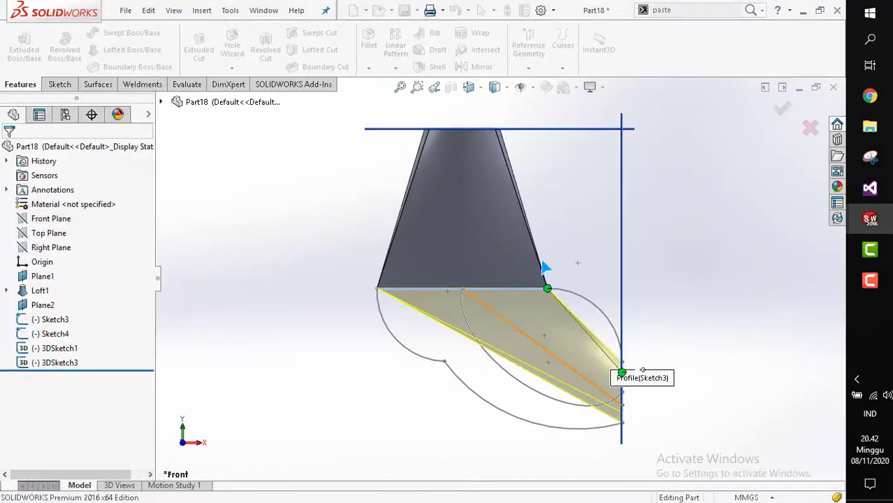
{"action": "scroll", "coordinate": [543, 267], "scroll_direction": "down", "scroll_amount": 2}
{"action": "middle_click_drag", "start_coordinate": [543, 267], "coordinate": [518, 249]}
{"action": "scroll", "coordinate": [518, 249], "scroll_direction": "up", "scroll_amount": 2}
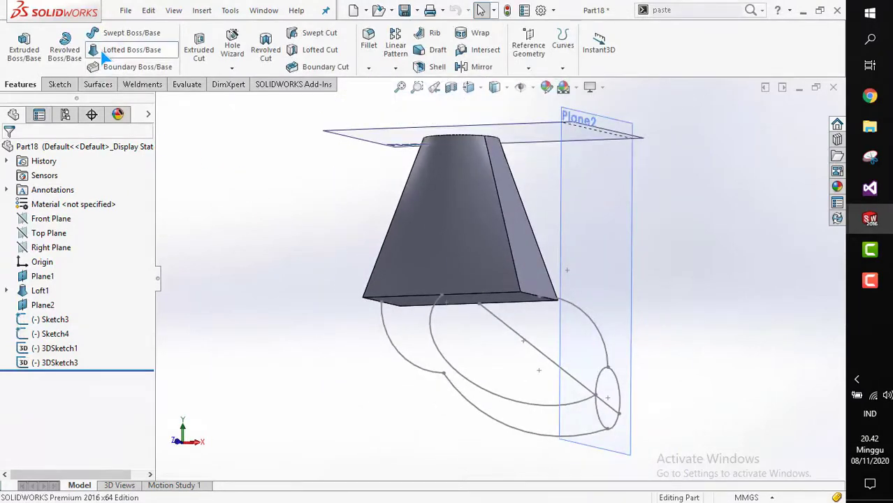
Start a lofted boss again, selecting the solid's bottom face and the circle sketch as profiles.
{"action": "left_click", "coordinate": [132, 50]}
{"action": "scroll", "coordinate": [506, 288], "scroll_direction": "down", "scroll_amount": 1}
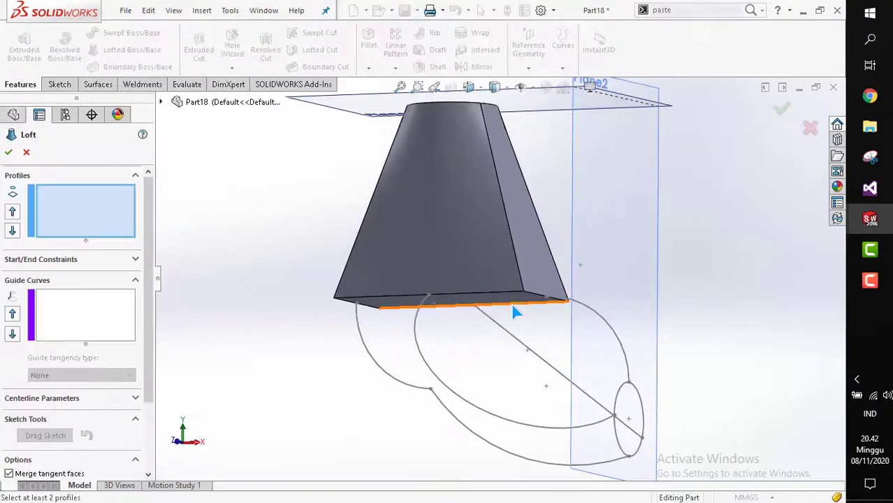
{"action": "left_click", "coordinate": [512, 307]}
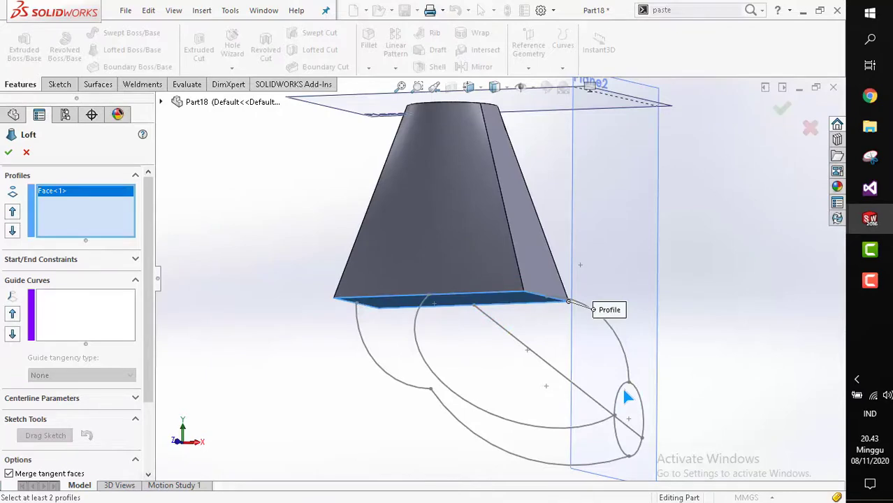
{"action": "left_click", "coordinate": [621, 388]}
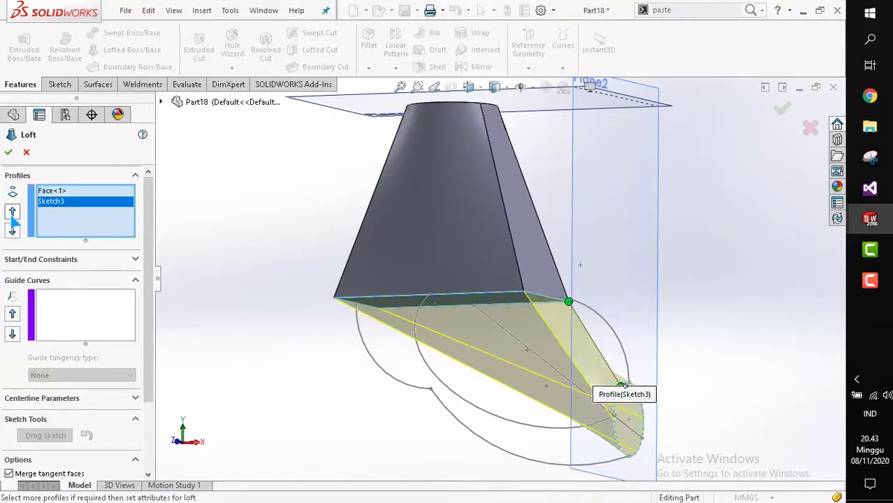
{"action": "middle_click_drag", "start_coordinate": [421, 318], "coordinate": [454, 322]}
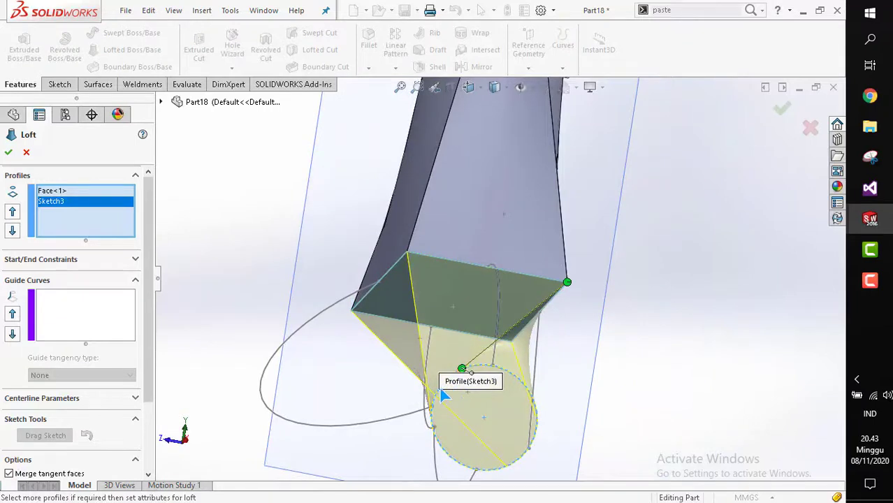
{"action": "scroll", "coordinate": [448, 384], "scroll_direction": "down", "scroll_amount": 2}
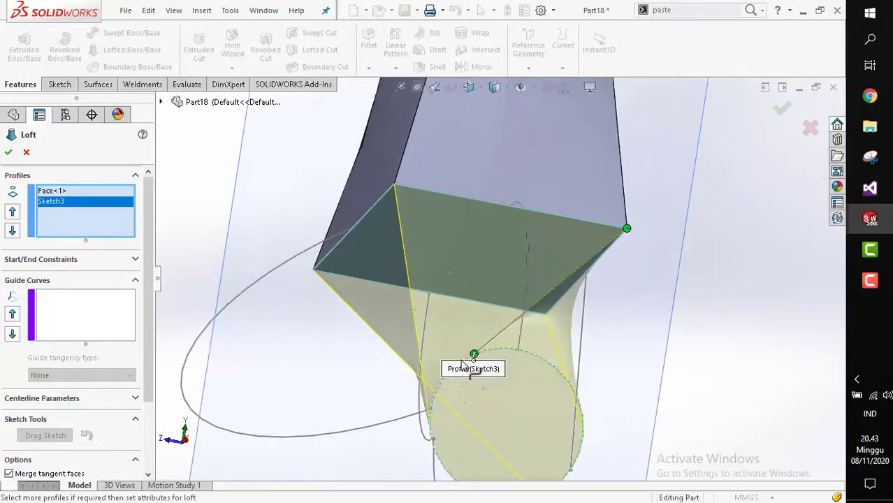
{"action": "left_click", "coordinate": [438, 391]}
{"action": "left_click", "coordinate": [567, 381]}
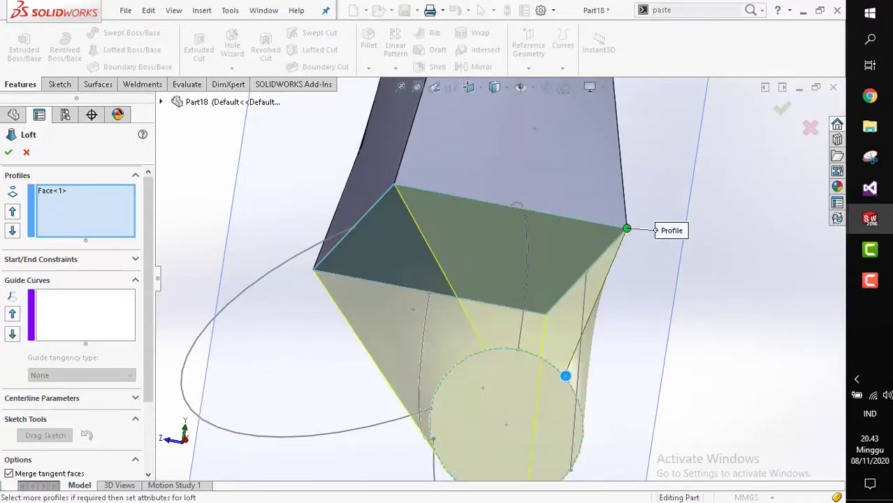
{"action": "mouse_move", "coordinate": [575, 379]}
{"action": "middle_mouse_down"}
{"action": "mouse_move", "coordinate": [512, 323]}
{"action": "mouse_move", "coordinate": [594, 304]}
{"action": "mouse_move", "coordinate": [610, 338]}
{"action": "mouse_move", "coordinate": [623, 322]}
{"action": "mouse_move", "coordinate": [615, 320]}
{"action": "middle_mouse_up"}
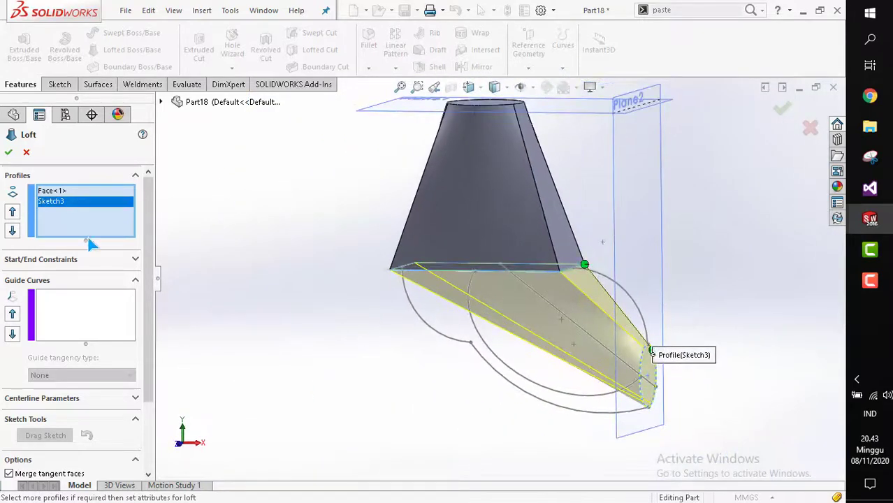
Try selecting the front arc as a guide curve from a front view, then cancel the loft.
{"action": "left_click", "coordinate": [82, 294]}
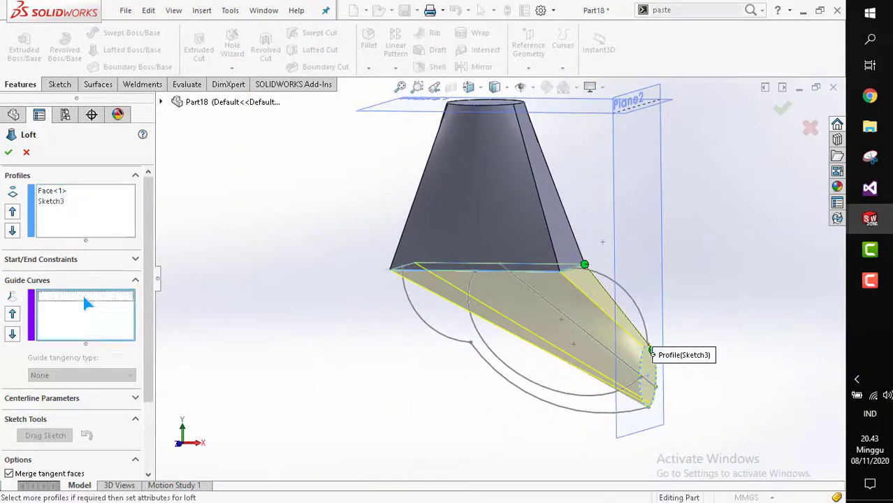
{"action": "left_click", "coordinate": [455, 349]}
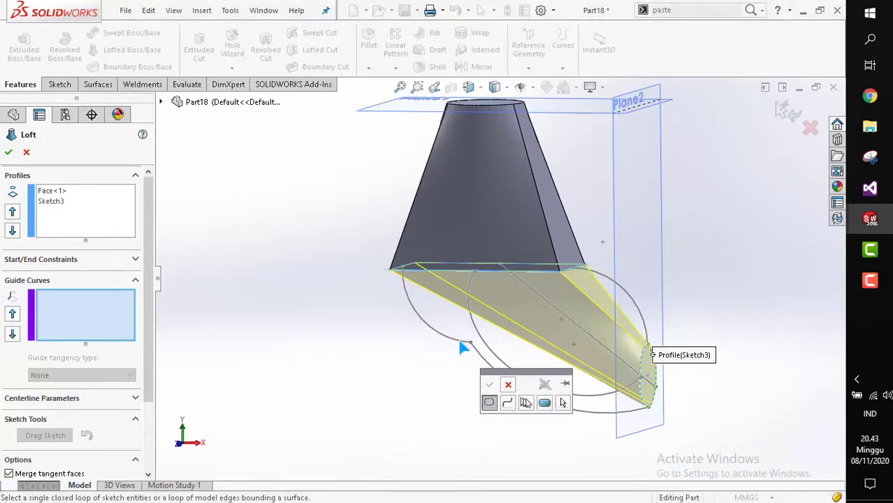
{"action": "key", "text": "space"}
{"action": "left_click", "coordinate": [440, 305]}
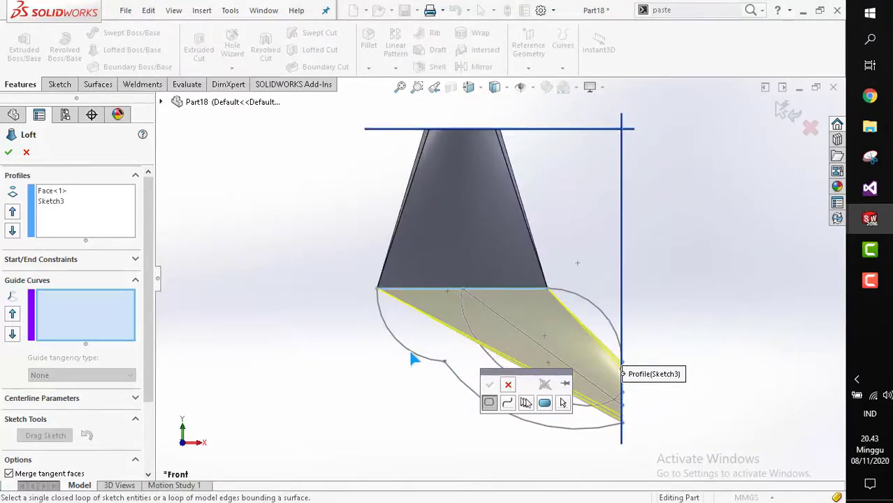
{"action": "scroll", "coordinate": [479, 349], "scroll_direction": "up", "scroll_amount": 2}
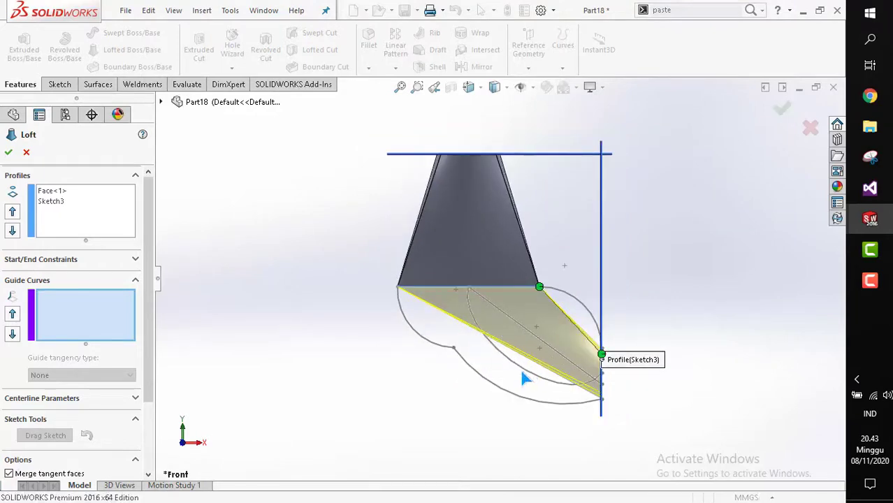
{"action": "key", "text": "Escape"}
Delete the 3D sketch holding the line from the circle to the bottom face's corner.
{"action": "middle_click_drag", "start_coordinate": [521, 372], "coordinate": [473, 371]}
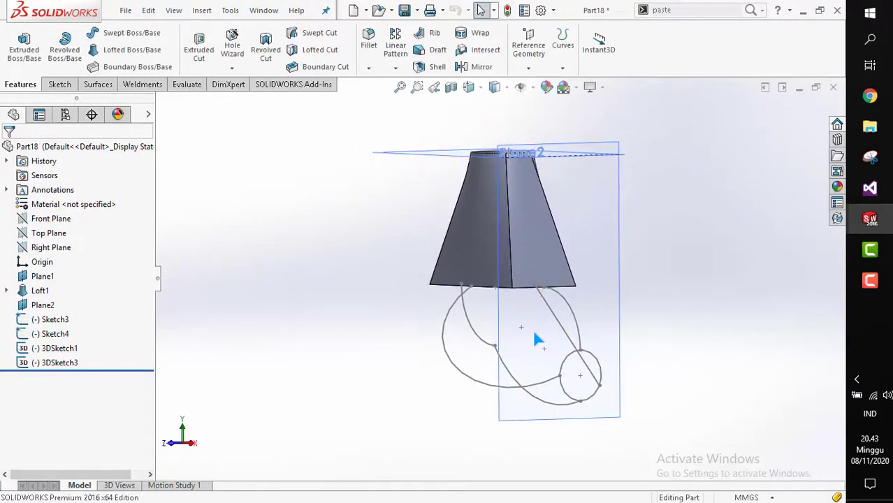
{"action": "left_click", "coordinate": [559, 323]}
{"action": "scroll", "coordinate": [559, 323], "scroll_direction": "down", "scroll_amount": 2}
{"action": "mouse_move", "coordinate": [559, 323]}
{"action": "middle_mouse_down"}
{"action": "mouse_move", "coordinate": [521, 323]}
{"action": "mouse_move", "coordinate": [551, 324]}
{"action": "middle_mouse_up"}
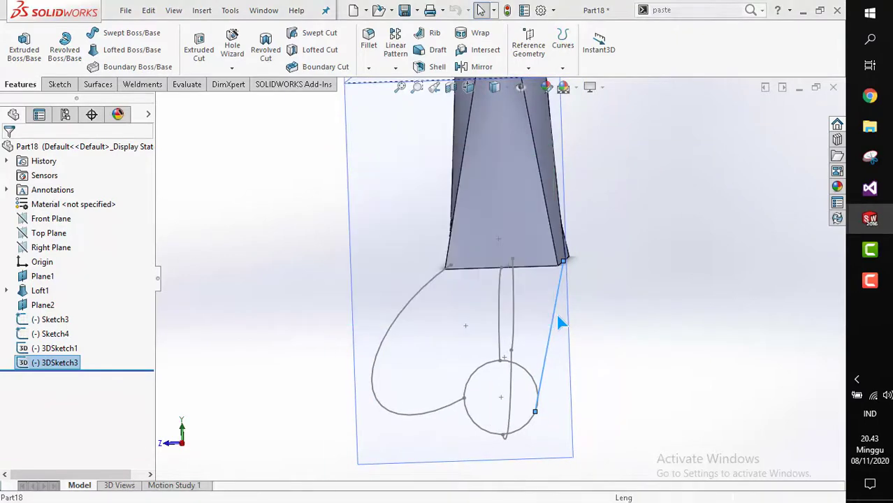
{"action": "key", "text": "Delete"}
{"action": "middle_click_drag", "start_coordinate": [496, 322], "coordinate": [565, 315]}
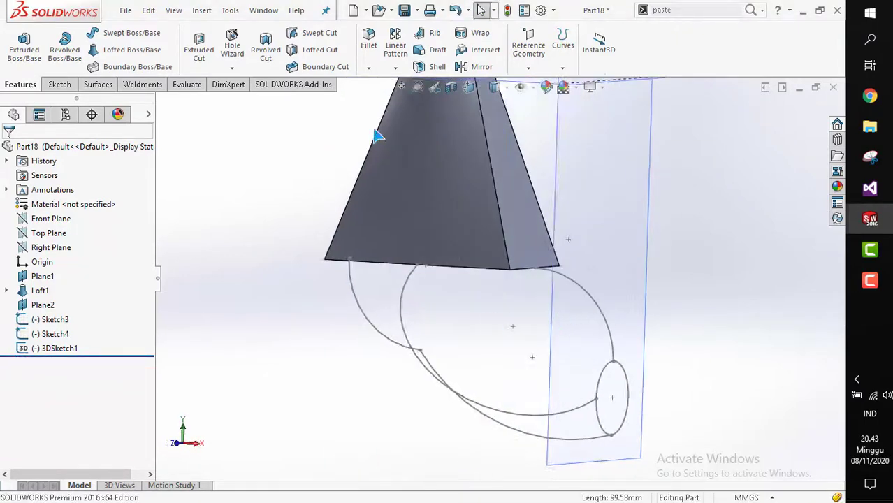
Start a new lofted boss with the bottom face and the circle sketch as its two profiles.
{"action": "left_click", "coordinate": [115, 50]}
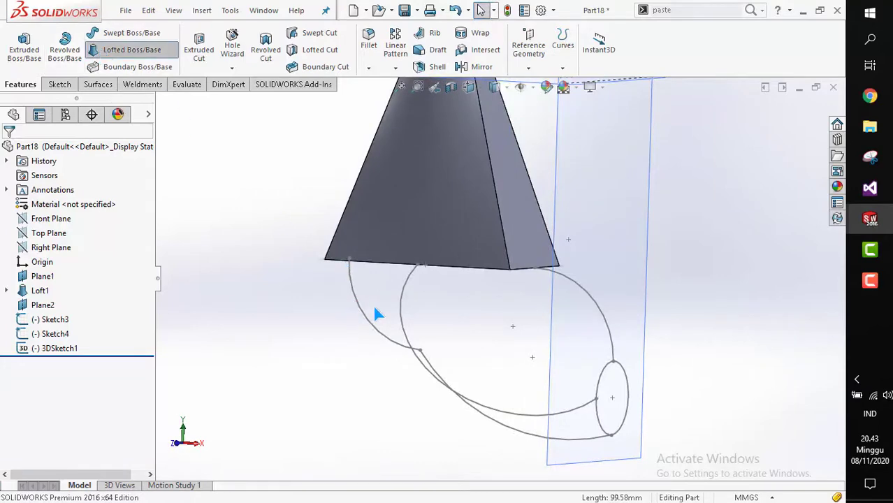
{"action": "scroll", "coordinate": [455, 314], "scroll_direction": "down", "scroll_amount": 1}
{"action": "middle_click_drag", "start_coordinate": [461, 322], "coordinate": [466, 303]}
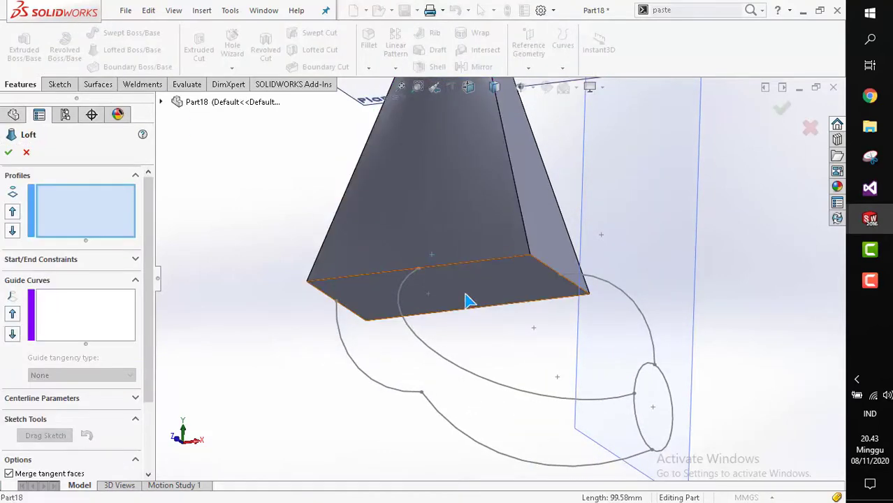
{"action": "left_click", "coordinate": [466, 295]}
{"action": "scroll", "coordinate": [541, 340], "scroll_direction": "up", "scroll_amount": 1}
{"action": "scroll", "coordinate": [545, 348], "scroll_direction": "up", "scroll_amount": 1}
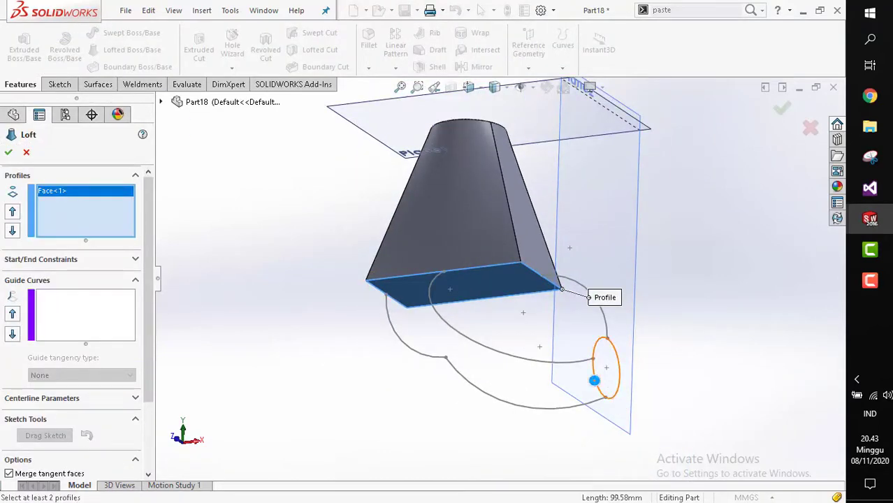
{"action": "left_click", "coordinate": [594, 380]}
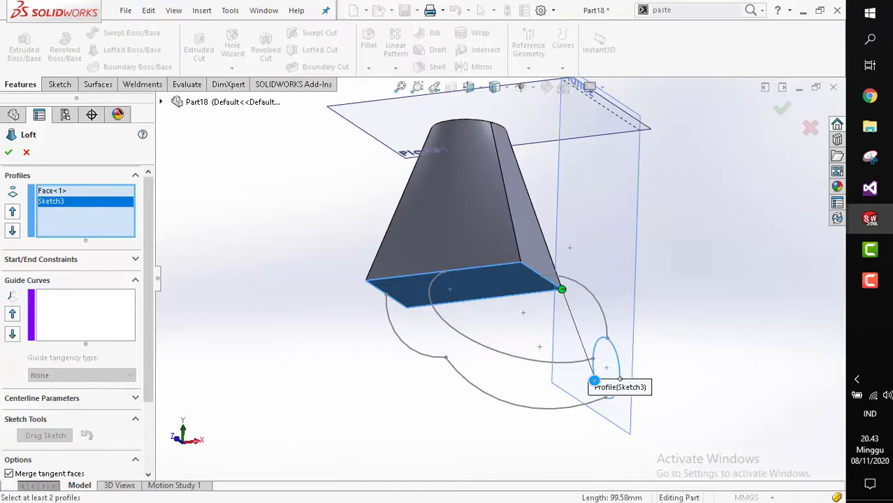
{"action": "left_click", "coordinate": [600, 347]}
{"action": "left_click", "coordinate": [618, 356]}
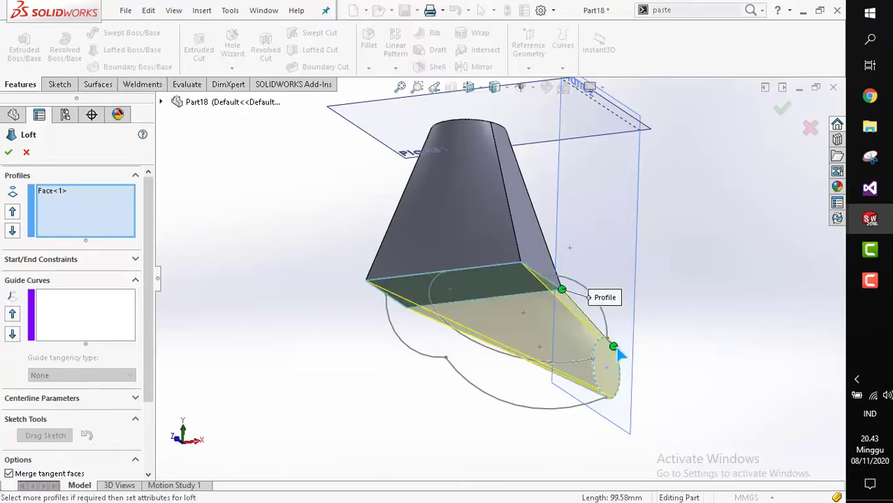
{"action": "mouse_move", "coordinate": [612, 355]}
{"action": "middle_mouse_down"}
{"action": "mouse_move", "coordinate": [542, 355]}
{"action": "mouse_move", "coordinate": [549, 361]}
{"action": "middle_mouse_up"}
{"action": "scroll", "coordinate": [549, 361], "scroll_direction": "down", "scroll_amount": 5}
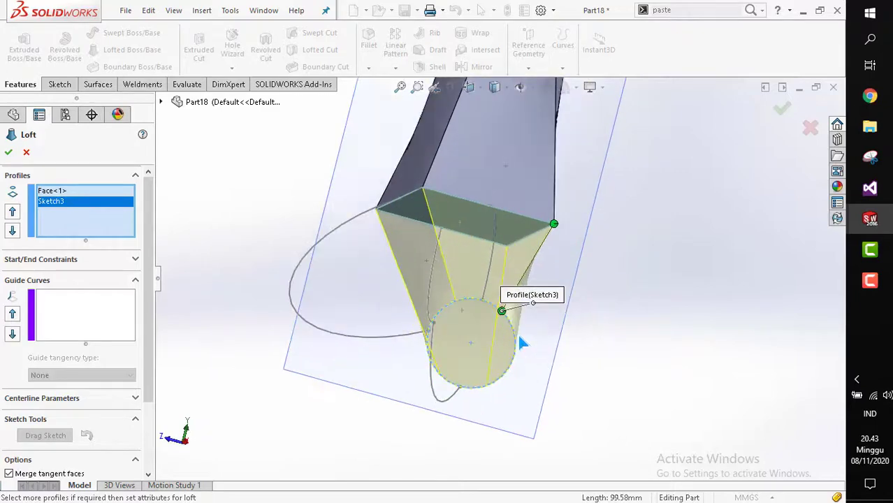
{"action": "middle_click_drag", "start_coordinate": [477, 328], "coordinate": [535, 349]}
Switch to the front view and pick the front arc as the loft's guide curve.
{"action": "key", "text": "space"}
{"action": "left_click", "coordinate": [458, 294]}
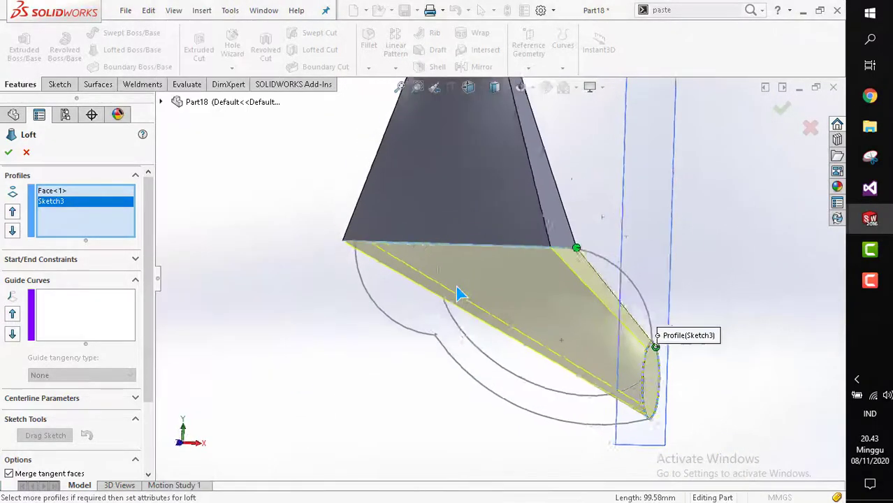
{"action": "left_click", "coordinate": [113, 324]}
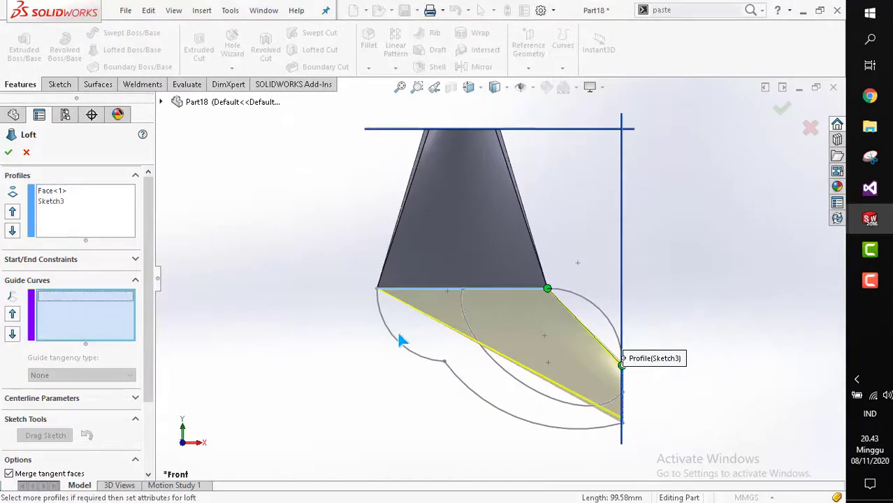
{"action": "left_click", "coordinate": [438, 365]}
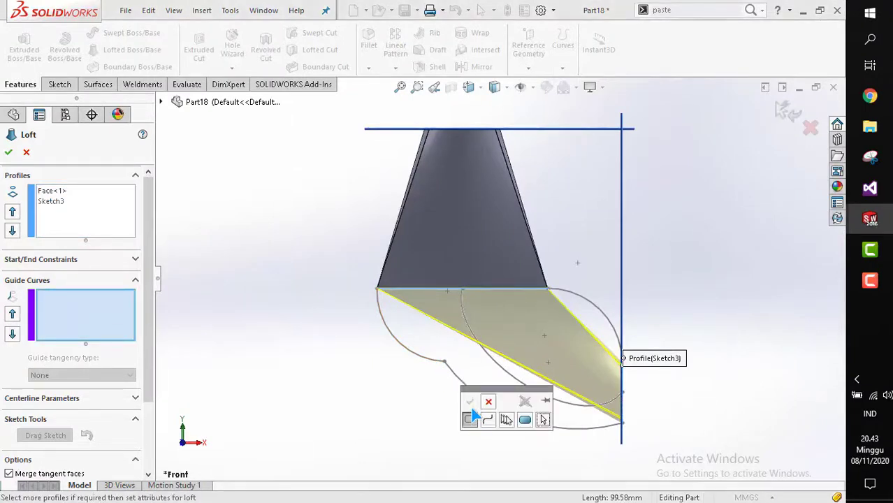
{"action": "scroll", "coordinate": [583, 354], "scroll_direction": "up", "scroll_amount": 1}
{"action": "scroll", "coordinate": [581, 358], "scroll_direction": "down", "scroll_amount": 2}
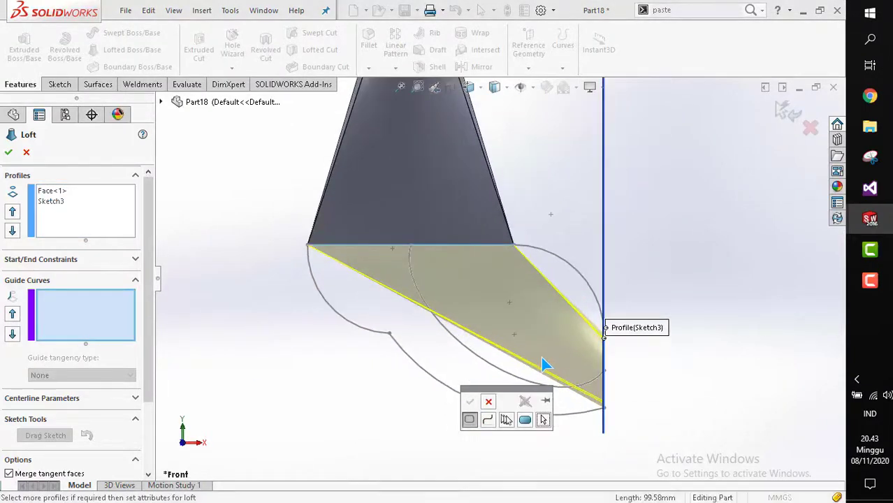
{"action": "scroll", "coordinate": [542, 359], "scroll_direction": "up", "scroll_amount": 1}
{"action": "middle_click_drag", "start_coordinate": [487, 360], "coordinate": [494, 394]}
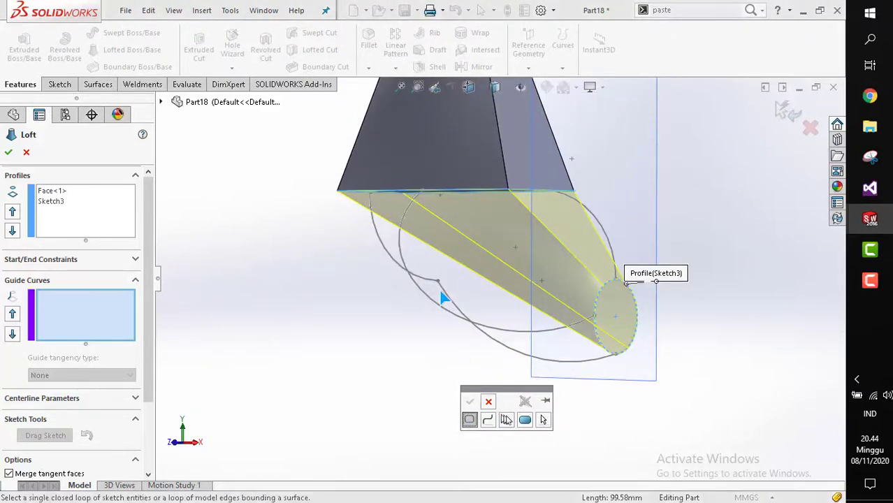
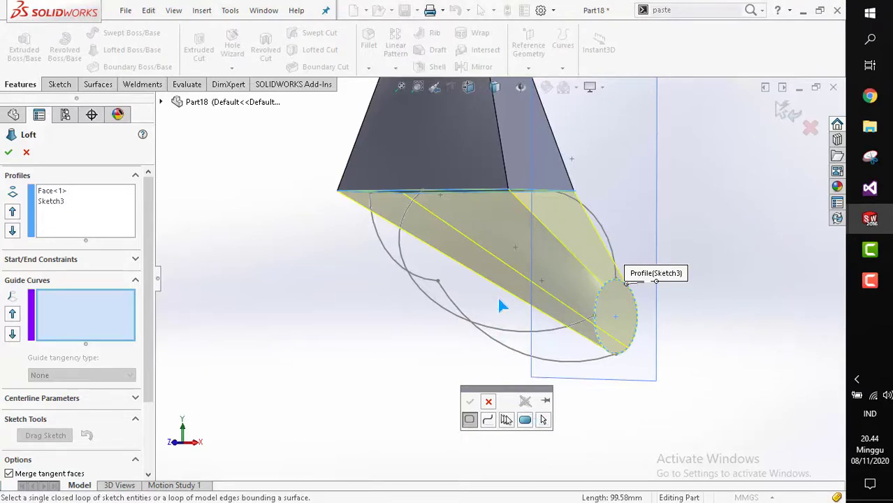
Cancel the unfinished loft.
{"action": "key", "text": "Escape"}
{"action": "key", "text": "Escape"}
{"action": "middle_click_drag", "start_coordinate": [556, 281], "coordinate": [473, 281]}
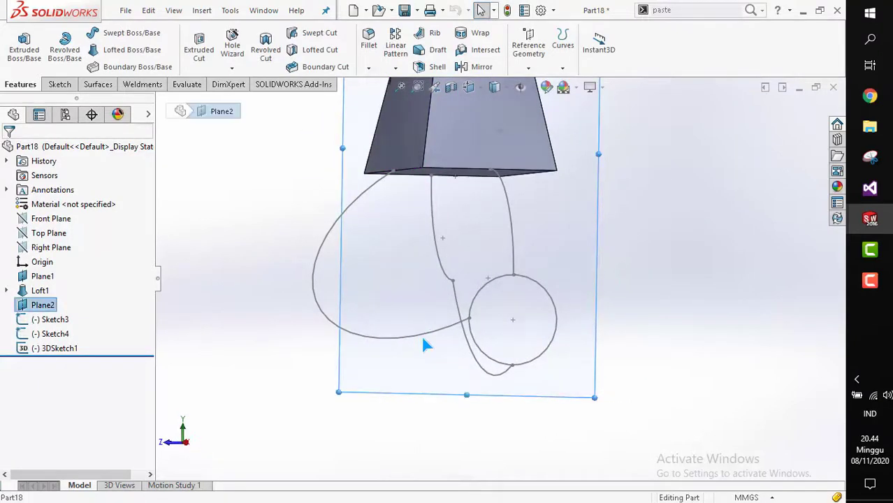
Start another lofted boss, picking the solid's bottom face and then the circle sketch as profiles.
{"action": "left_click", "coordinate": [353, 365]}
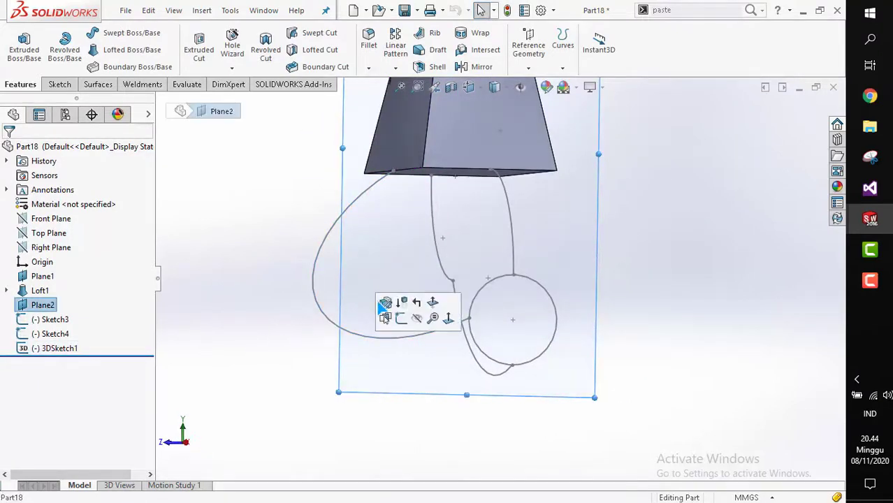
{"action": "left_click", "coordinate": [446, 316]}
{"action": "mouse_move", "coordinate": [423, 330]}
{"action": "middle_mouse_down"}
{"action": "mouse_move", "coordinate": [427, 319]}
{"action": "mouse_move", "coordinate": [514, 325]}
{"action": "middle_mouse_up"}
{"action": "middle_click_drag", "start_coordinate": [451, 294], "coordinate": [472, 265]}
{"action": "left_click", "coordinate": [128, 50]}
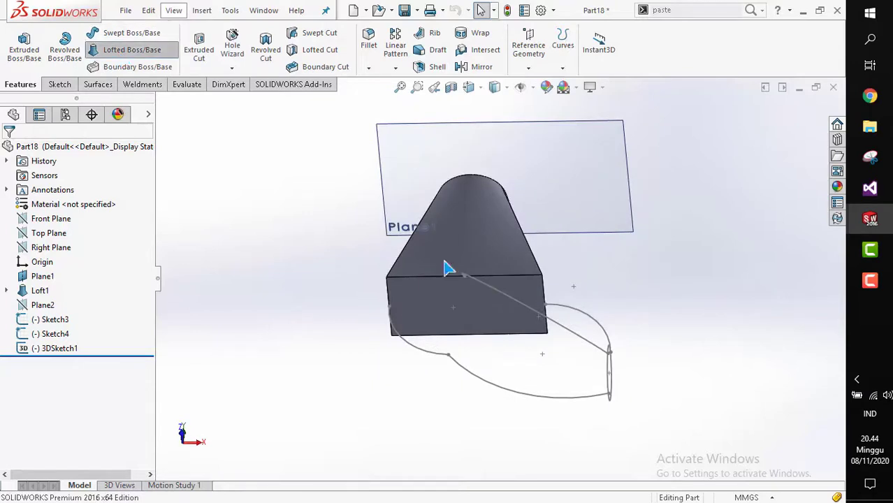
{"action": "left_click", "coordinate": [496, 330]}
{"action": "middle_click_drag", "start_coordinate": [539, 341], "coordinate": [571, 404]}
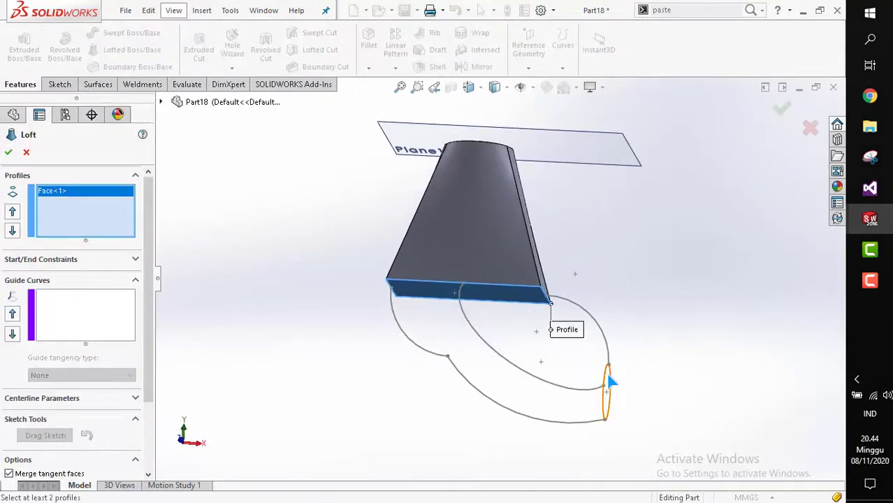
{"action": "left_click", "coordinate": [605, 388]}
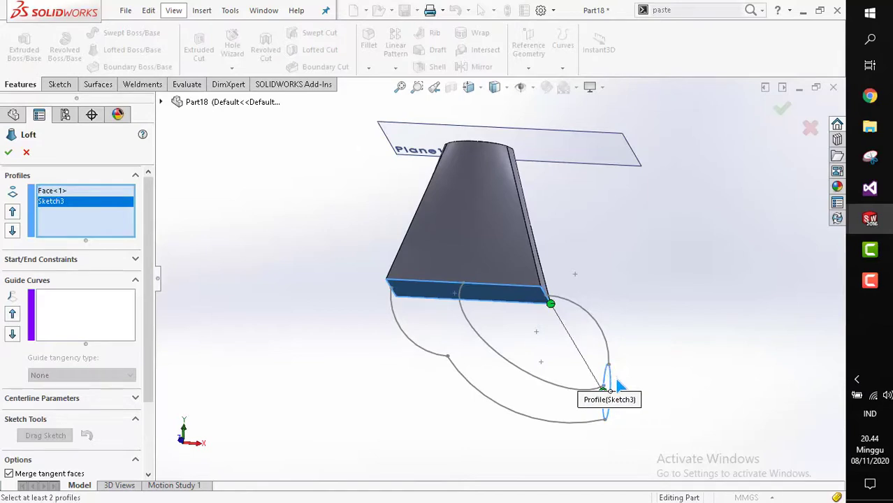
Add the 3D-sketch arc as the loft's guide curve.
{"action": "left_click", "coordinate": [614, 386]}
{"action": "left_click", "coordinate": [612, 383]}
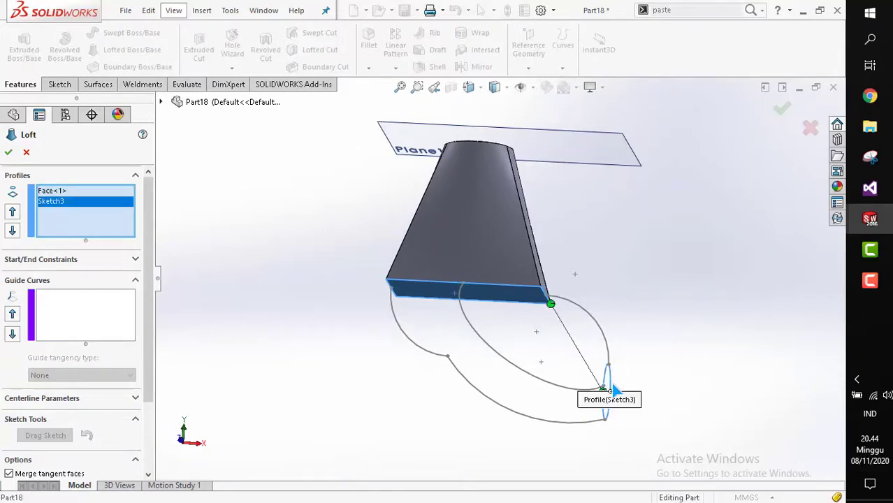
{"action": "left_click", "coordinate": [612, 390]}
{"action": "mouse_move", "coordinate": [612, 390]}
{"action": "middle_mouse_down"}
{"action": "mouse_move", "coordinate": [511, 368]}
{"action": "mouse_move", "coordinate": [492, 329]}
{"action": "mouse_move", "coordinate": [507, 359]}
{"action": "middle_mouse_up"}
{"action": "left_click", "coordinate": [583, 389]}
{"action": "left_click", "coordinate": [61, 313]}
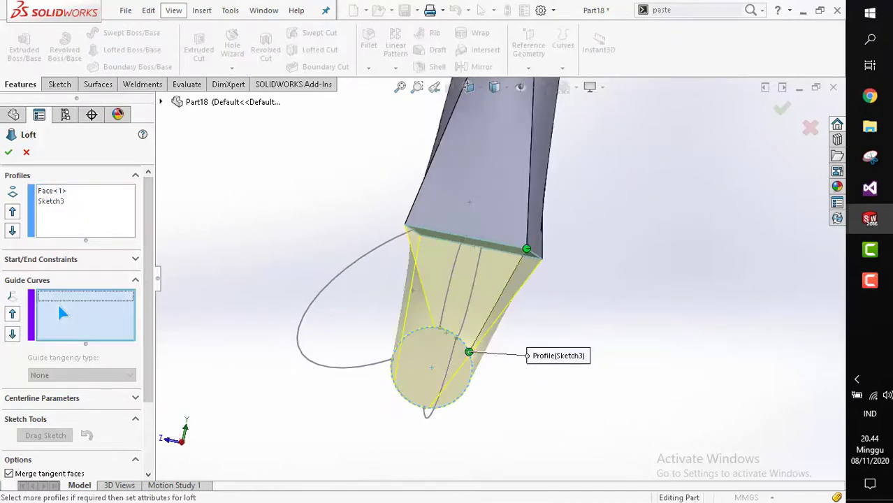
{"action": "left_click", "coordinate": [336, 373]}
{"action": "middle_click_drag", "start_coordinate": [361, 372], "coordinate": [418, 327]}
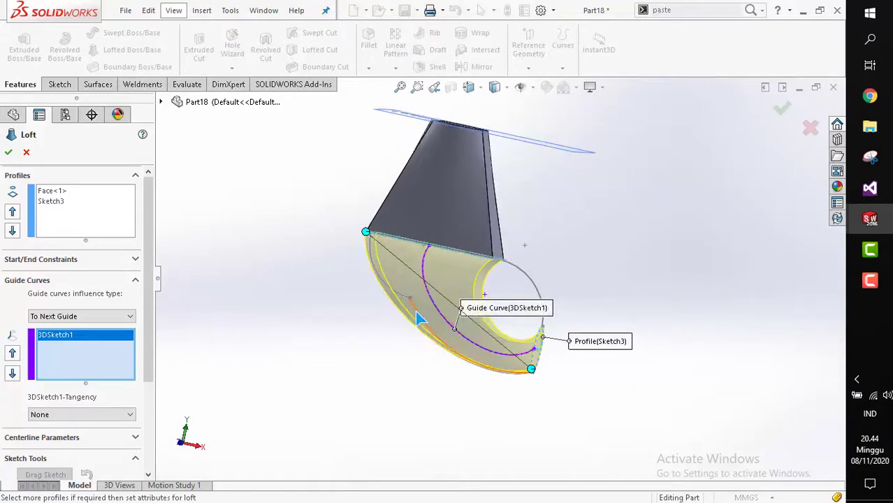
Check the guided loft preview and confirm the lofted boss.
{"action": "left_click", "coordinate": [416, 312]}
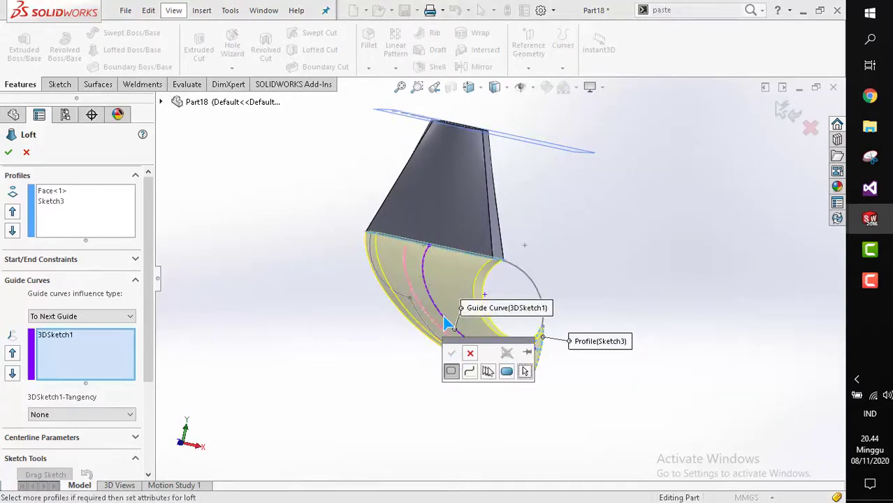
{"action": "scroll", "coordinate": [439, 320], "scroll_direction": "down", "scroll_amount": 2}
{"action": "middle_click_drag", "start_coordinate": [503, 322], "coordinate": [408, 302]}
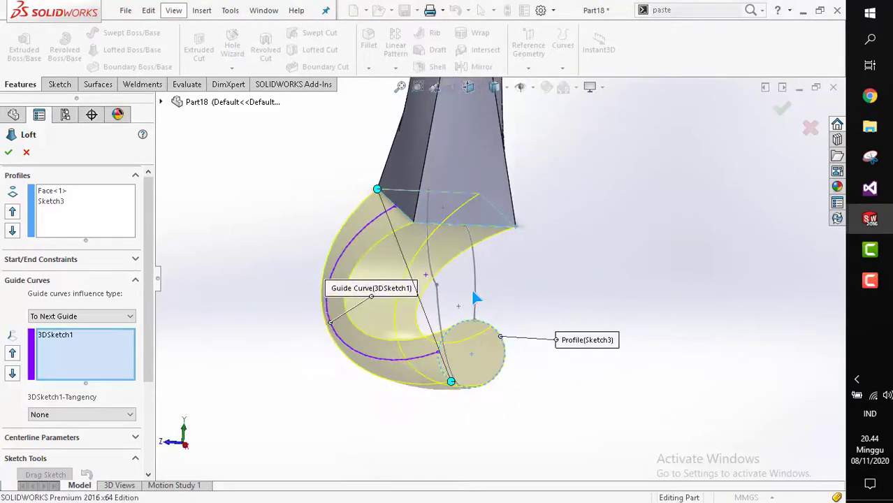
{"action": "left_click", "coordinate": [474, 273]}
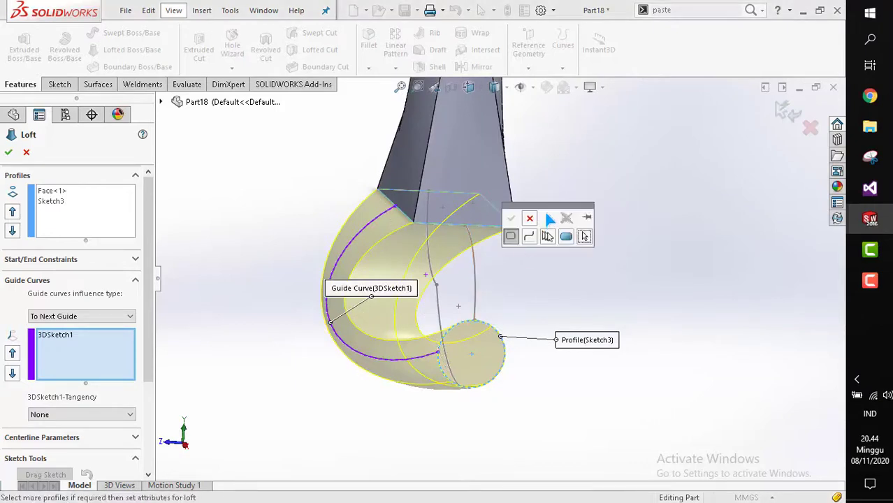
{"action": "left_click", "coordinate": [512, 219]}
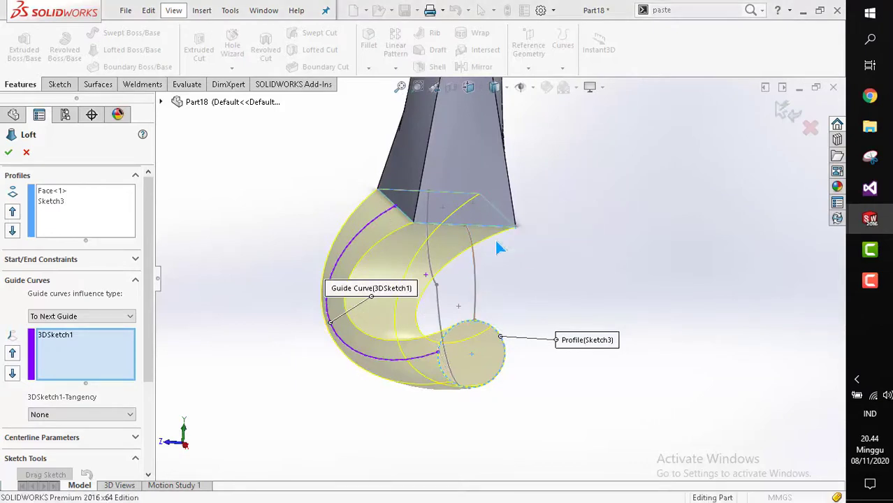
{"action": "left_click", "coordinate": [8, 154]}
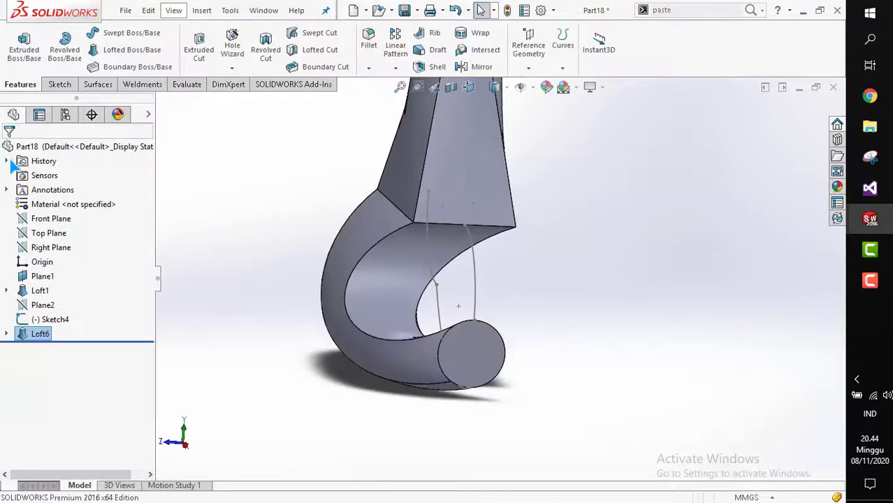
Switch to the Part17 document containing the bottle model.
{"action": "middle_click_drag", "start_coordinate": [403, 222], "coordinate": [504, 299]}
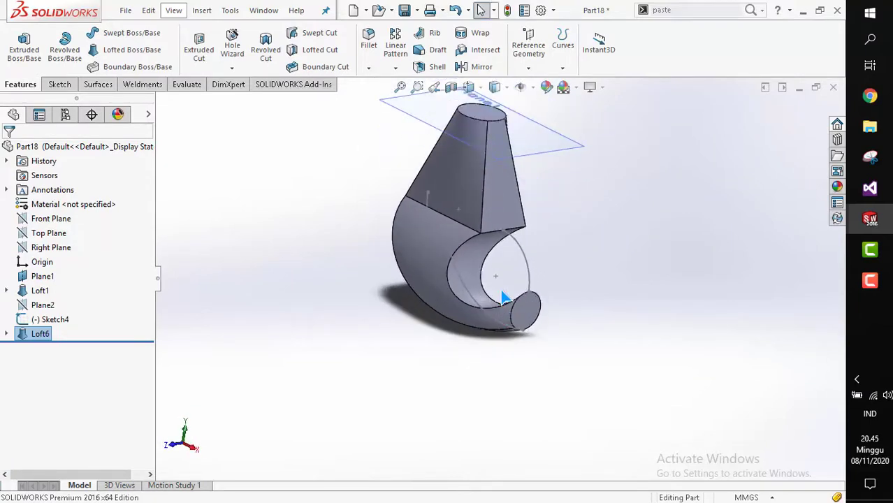
{"action": "scroll", "coordinate": [500, 281], "scroll_direction": "down", "scroll_amount": 1}
{"action": "scroll", "coordinate": [499, 276], "scroll_direction": "up", "scroll_amount": 3}
{"action": "scroll", "coordinate": [512, 246], "scroll_direction": "down", "scroll_amount": 3}
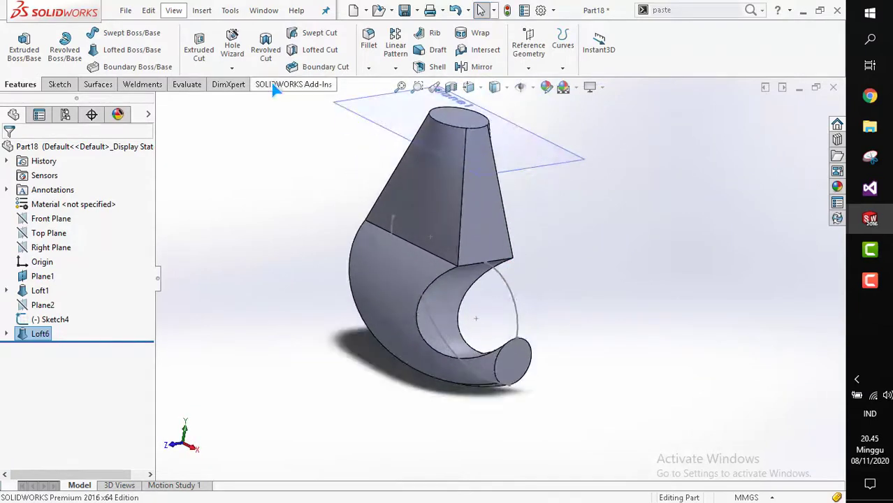
{"action": "left_click", "coordinate": [276, 15]}
{"action": "left_click", "coordinate": [295, 163]}
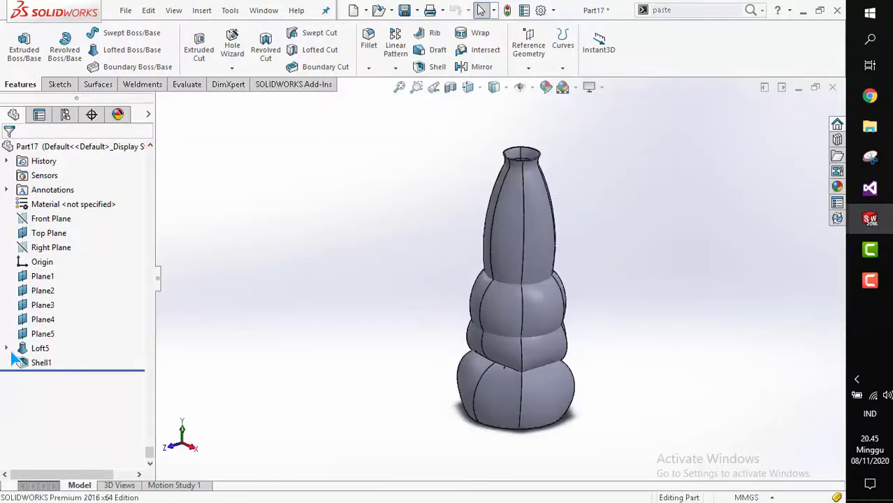
Delete the bottle's Loft5 feature together with its dependent Shell1 feature.
{"action": "left_click", "coordinate": [7, 348]}
{"action": "left_click", "coordinate": [40, 320]}
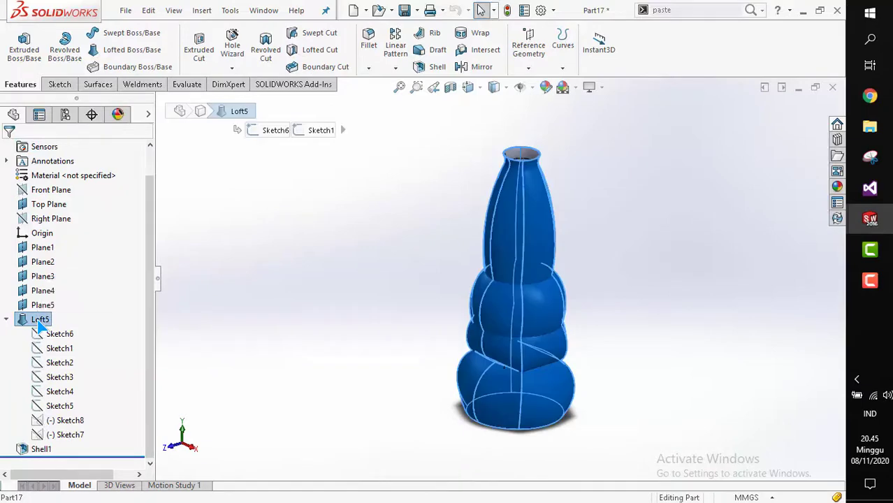
{"action": "right_click", "coordinate": [39, 325]}
{"action": "left_click", "coordinate": [63, 271]}
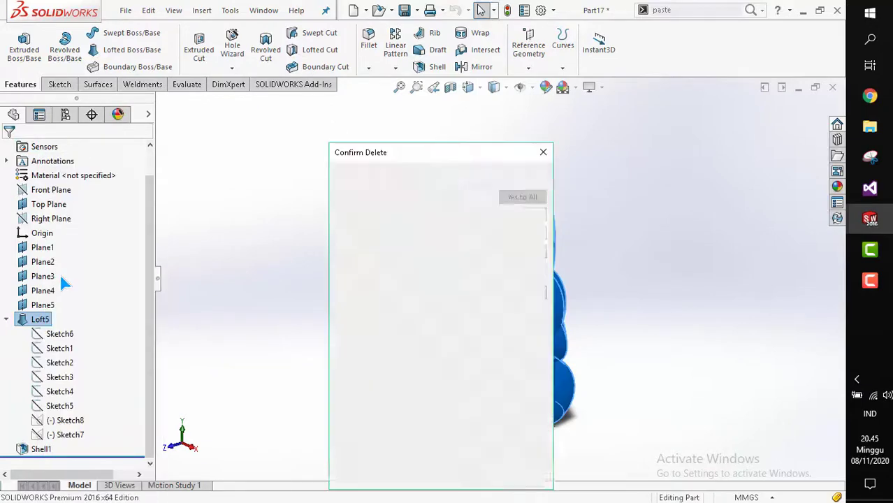
{"action": "left_click", "coordinate": [520, 179]}
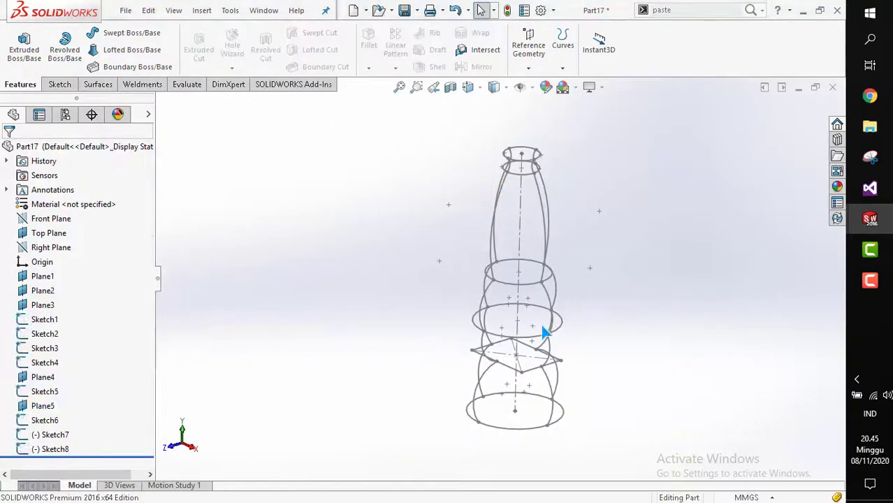
Examine the bottle's remaining profile sketches and guide curves from different angles.
{"action": "scroll", "coordinate": [543, 332], "scroll_direction": "down", "scroll_amount": 5}
{"action": "mouse_move", "coordinate": [543, 332]}
{"action": "middle_mouse_down"}
{"action": "mouse_move", "coordinate": [454, 285]}
{"action": "mouse_move", "coordinate": [368, 315]}
{"action": "mouse_move", "coordinate": [386, 347]}
{"action": "mouse_move", "coordinate": [425, 352]}
{"action": "mouse_move", "coordinate": [474, 259]}
{"action": "mouse_move", "coordinate": [519, 294]}
{"action": "mouse_move", "coordinate": [444, 282]}
{"action": "mouse_move", "coordinate": [491, 285]}
{"action": "mouse_move", "coordinate": [536, 307]}
{"action": "mouse_move", "coordinate": [530, 346]}
{"action": "mouse_move", "coordinate": [538, 259]}
{"action": "mouse_move", "coordinate": [447, 243]}
{"action": "mouse_move", "coordinate": [590, 273]}
{"action": "mouse_move", "coordinate": [584, 285]}
{"action": "mouse_move", "coordinate": [523, 280]}
{"action": "middle_mouse_up"}
{"action": "scroll", "coordinate": [425, 351], "scroll_direction": "up", "scroll_amount": 3}
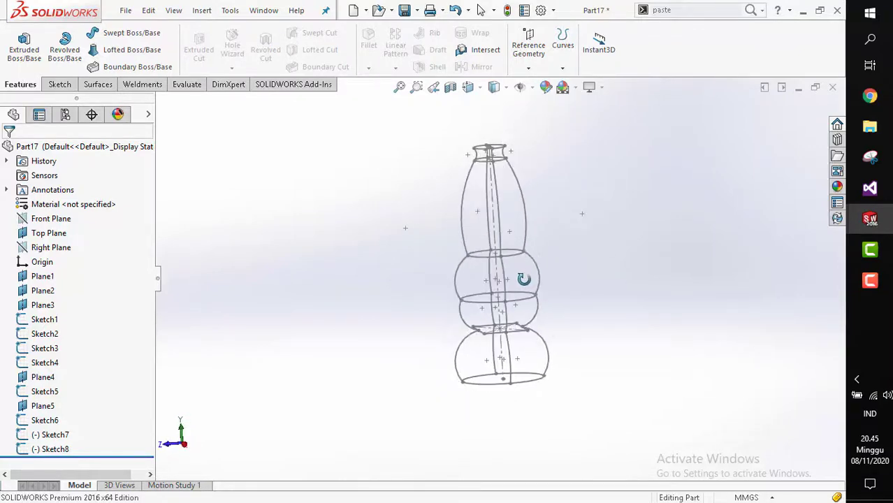
{"action": "scroll", "coordinate": [503, 244], "scroll_direction": "down", "scroll_amount": 3}
{"action": "middle_click_drag", "start_coordinate": [503, 245], "coordinate": [529, 258]}
{"action": "middle_click_drag", "start_coordinate": [491, 205], "coordinate": [462, 338]}
{"action": "scroll", "coordinate": [496, 278], "scroll_direction": "down", "scroll_amount": 2}
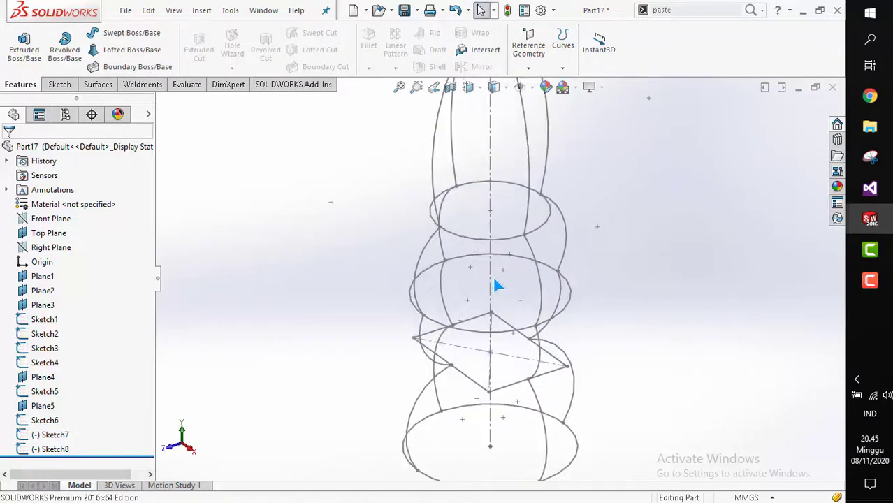
{"action": "middle_click_drag", "start_coordinate": [495, 278], "coordinate": [478, 240]}
{"action": "scroll", "coordinate": [525, 391], "scroll_direction": "up", "scroll_amount": 4}
{"action": "scroll", "coordinate": [528, 405], "scroll_direction": "down", "scroll_amount": 2}
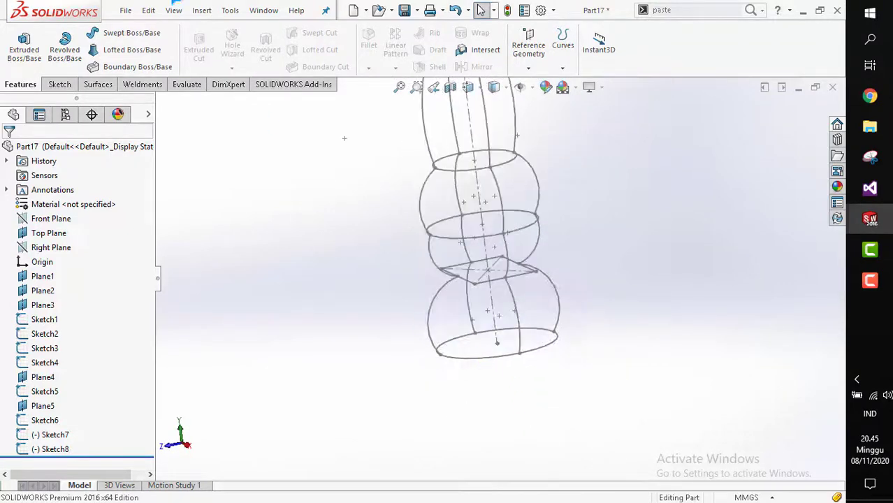
{"action": "left_click", "coordinate": [122, 51]}
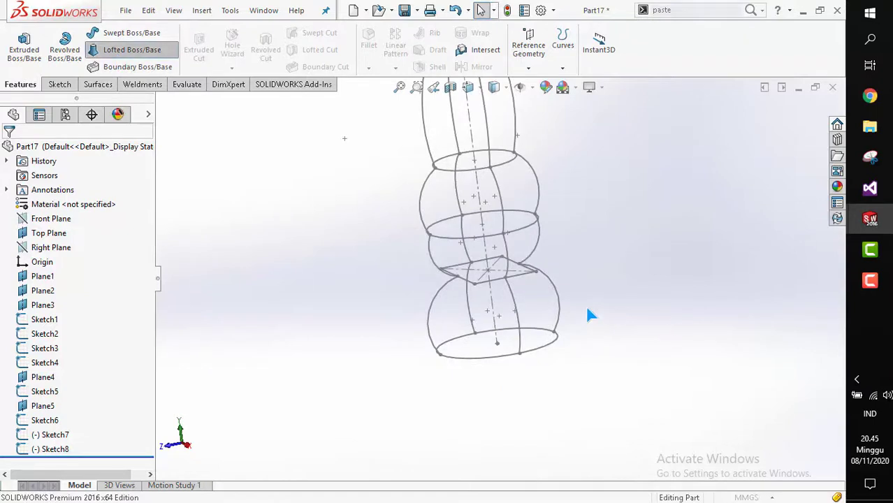
{"action": "scroll", "coordinate": [478, 302], "scroll_direction": "up", "scroll_amount": 5}
{"action": "scroll", "coordinate": [477, 229], "scroll_direction": "down", "scroll_amount": 3}
{"action": "middle_click_drag", "start_coordinate": [477, 229], "coordinate": [489, 243]}
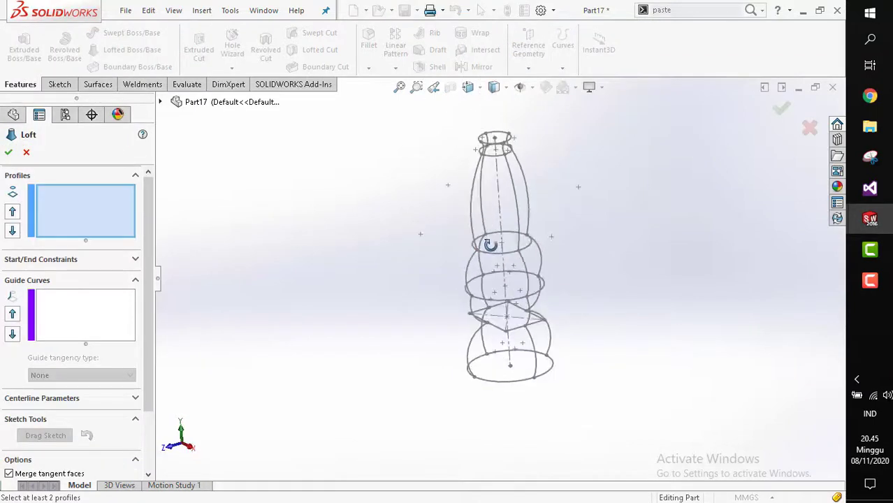
{"action": "key", "text": "Escape"}
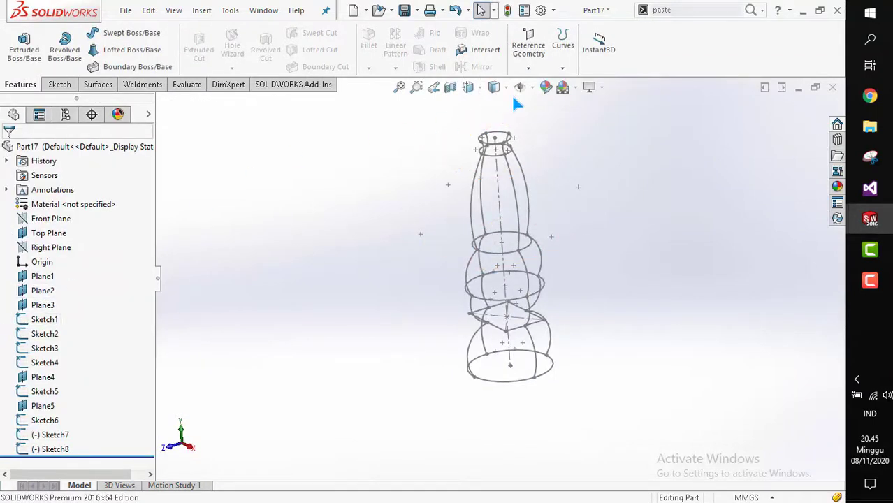
Hide the reference planes in the graphics area.
{"action": "left_click", "coordinate": [519, 86]}
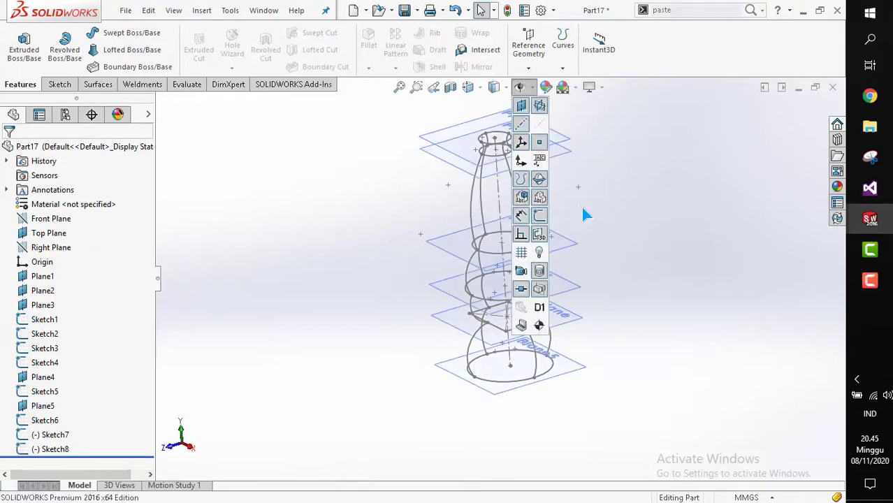
{"action": "middle_click_drag", "start_coordinate": [528, 285], "coordinate": [520, 237]}
{"action": "left_click", "coordinate": [494, 87]}
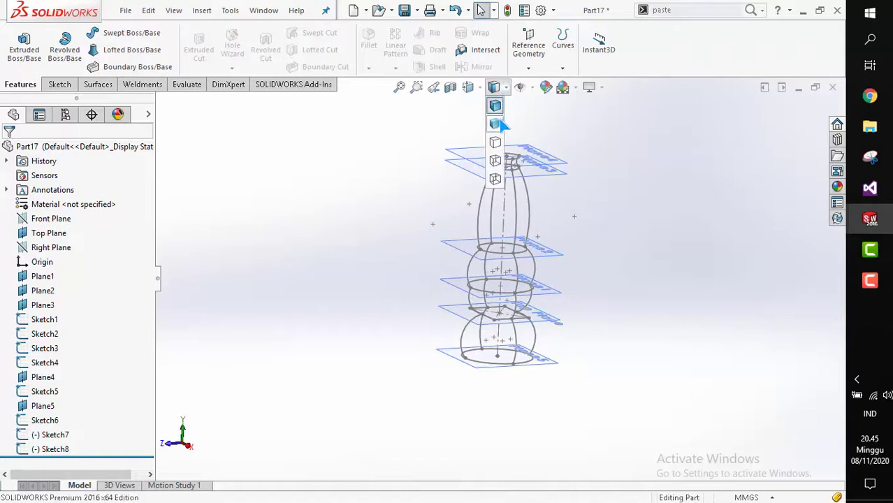
{"action": "left_click", "coordinate": [519, 87]}
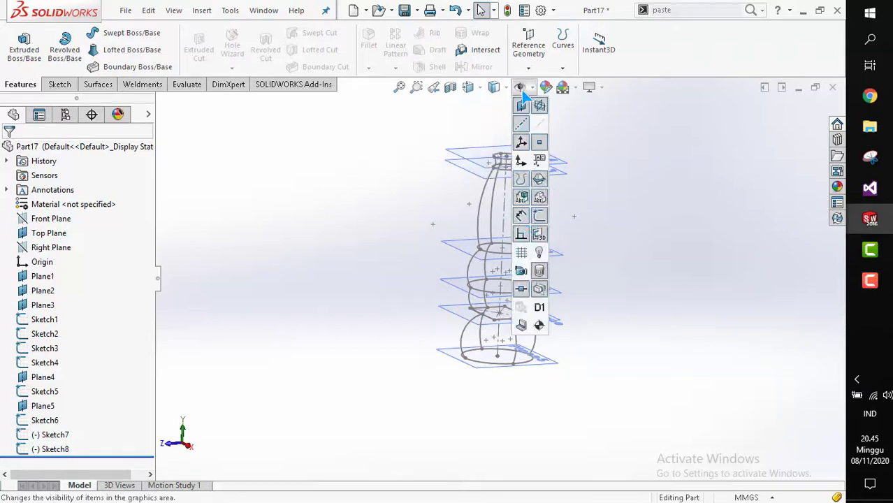
{"action": "left_click", "coordinate": [524, 107]}
{"action": "left_click", "coordinate": [596, 161]}
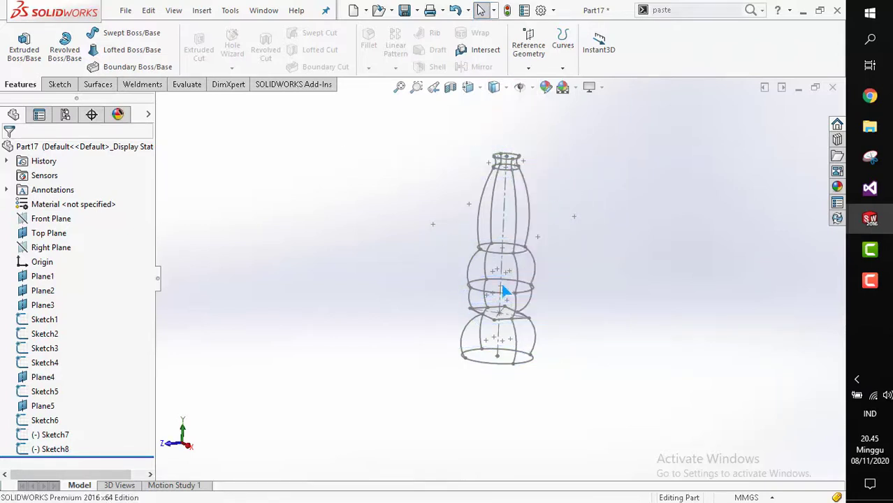
Try a loft through the polygon profile, the bottom circle and the circle above it, then cancel it.
{"action": "scroll", "coordinate": [502, 284], "scroll_direction": "down", "scroll_amount": 1}
{"action": "left_click", "coordinate": [93, 55]}
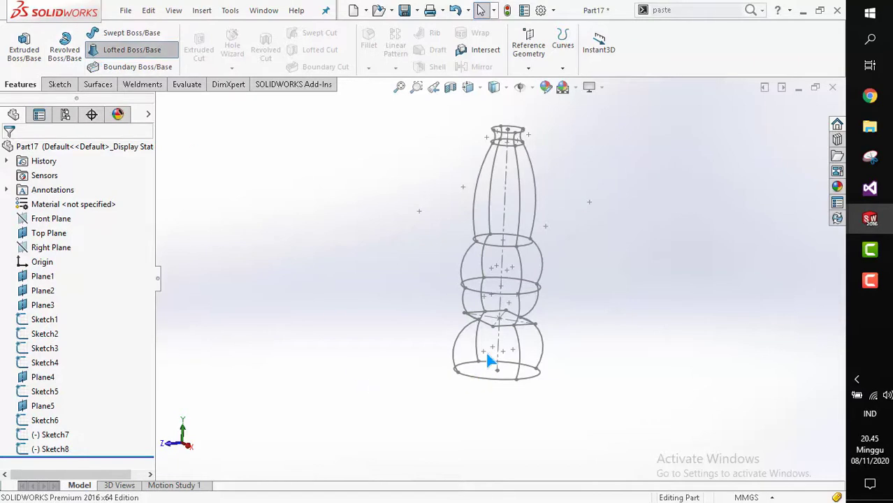
{"action": "scroll", "coordinate": [488, 360], "scroll_direction": "down", "scroll_amount": 3}
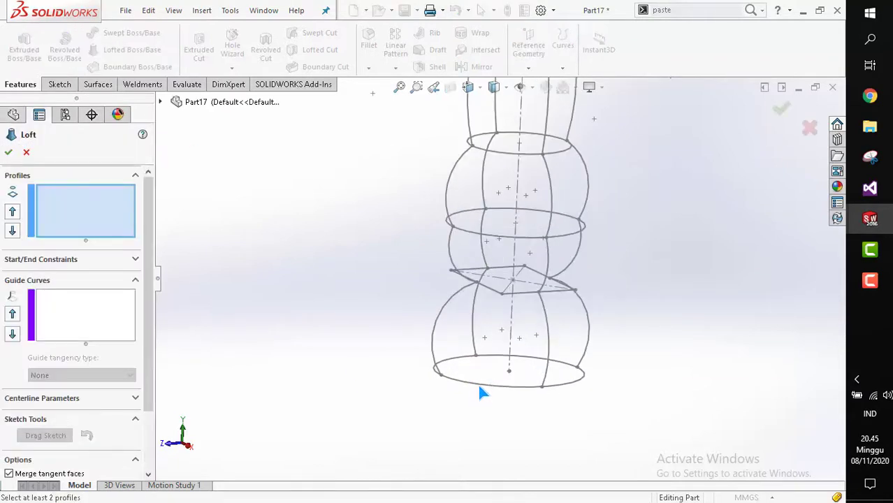
{"action": "left_click", "coordinate": [487, 287]}
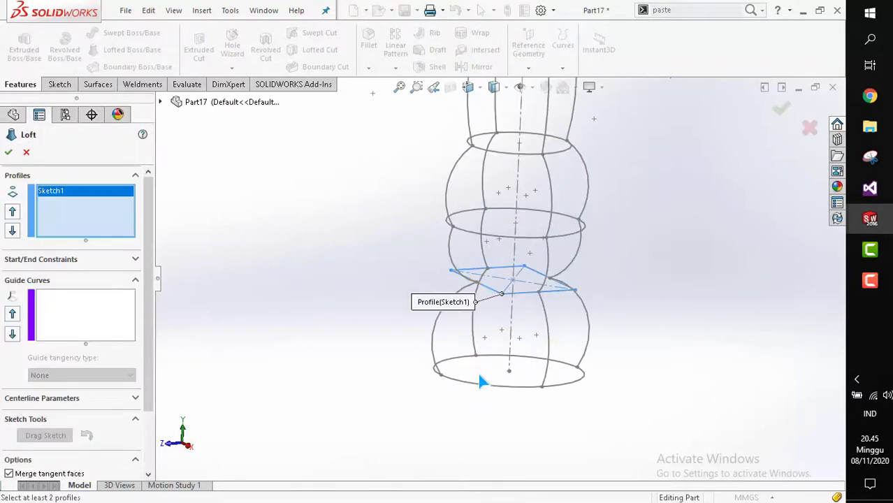
{"action": "left_click", "coordinate": [481, 384]}
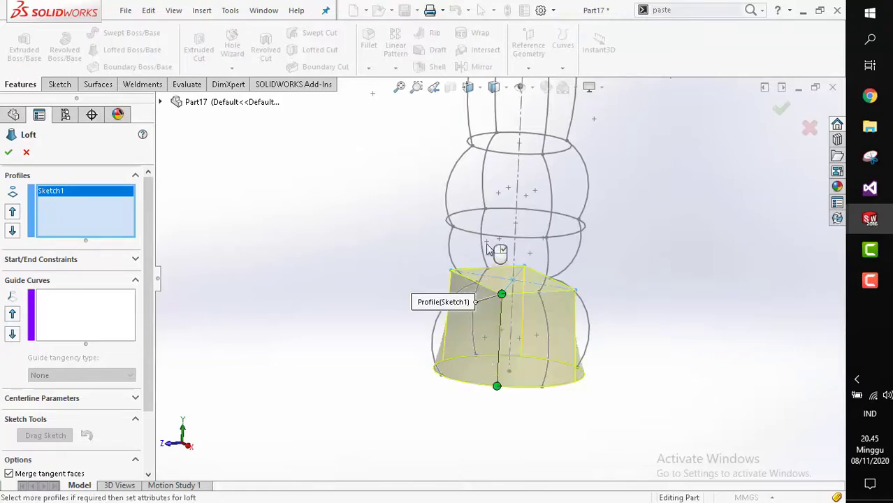
{"action": "left_click", "coordinate": [504, 214]}
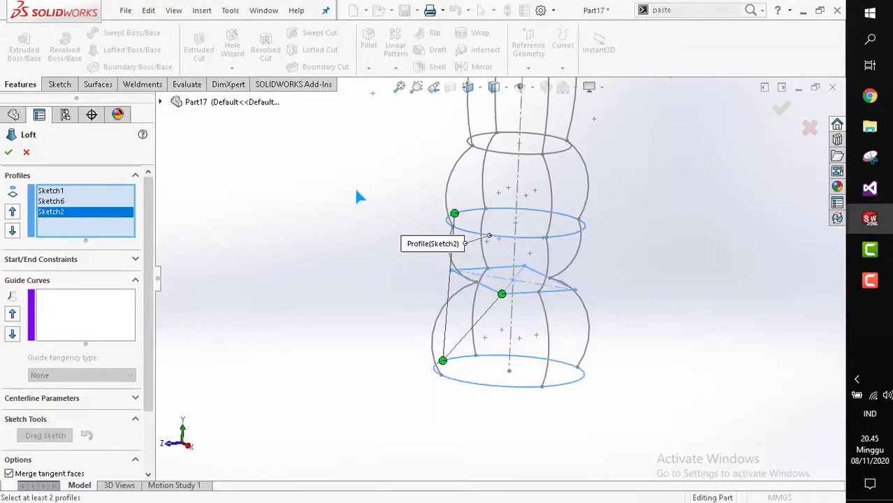
{"action": "key", "text": "Escape"}
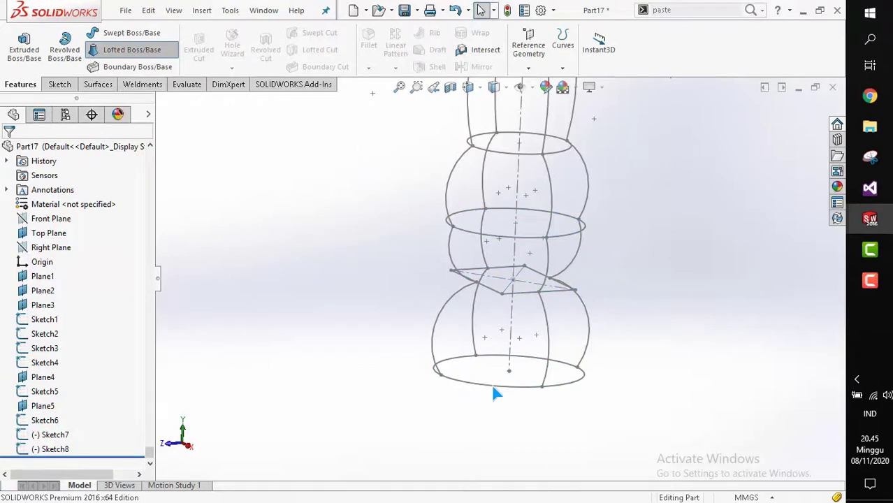
Start a loft and pick the bottle's profile sketches in order from the bottom circle up through Sketch1, Sketch2, Sketch3, Sketch4 and Sketch5.
{"action": "key", "text": "Return"}
{"action": "left_click", "coordinate": [483, 386]}
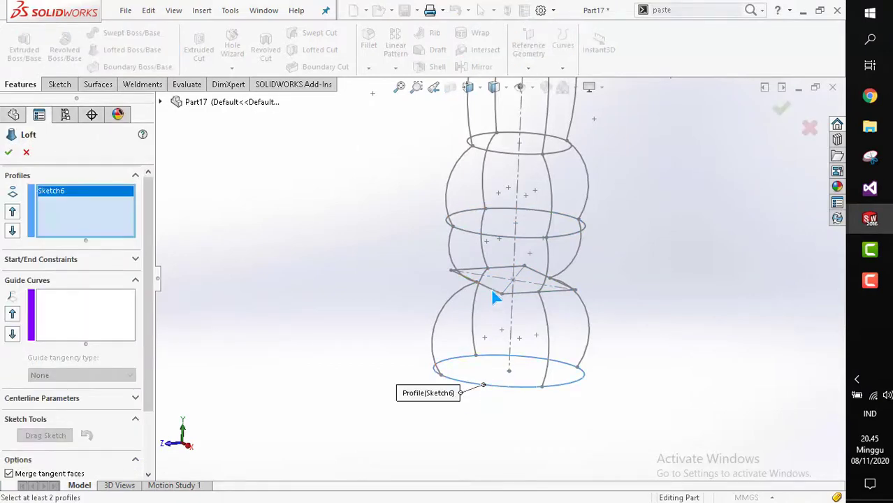
{"action": "left_click", "coordinate": [493, 285]}
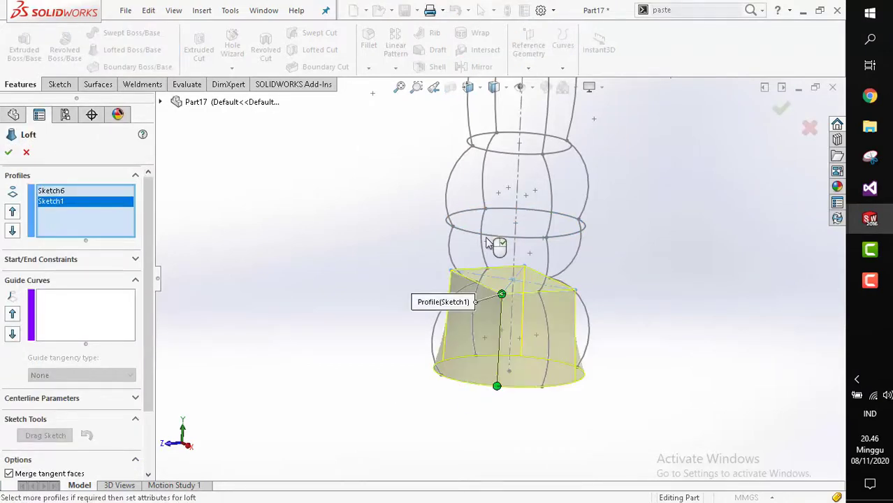
{"action": "left_click", "coordinate": [489, 241]}
{"action": "scroll", "coordinate": [506, 321], "scroll_direction": "up", "scroll_amount": 4}
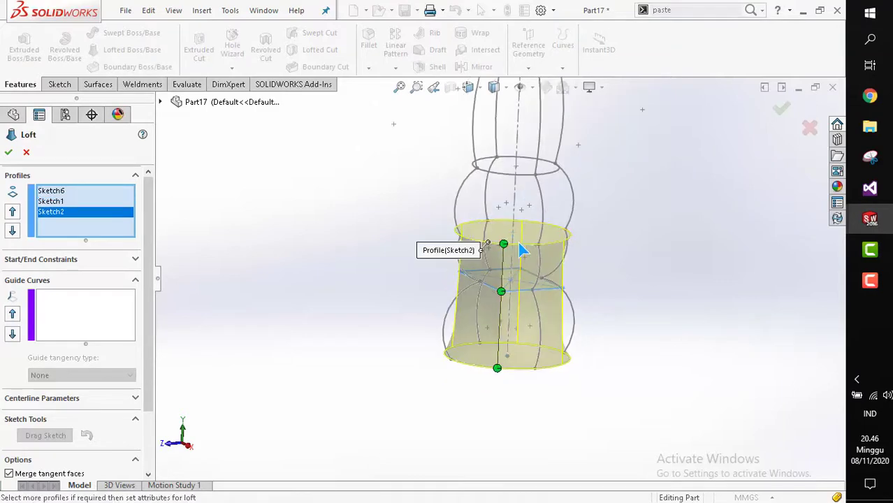
{"action": "scroll", "coordinate": [510, 340], "scroll_direction": "down", "scroll_amount": 2}
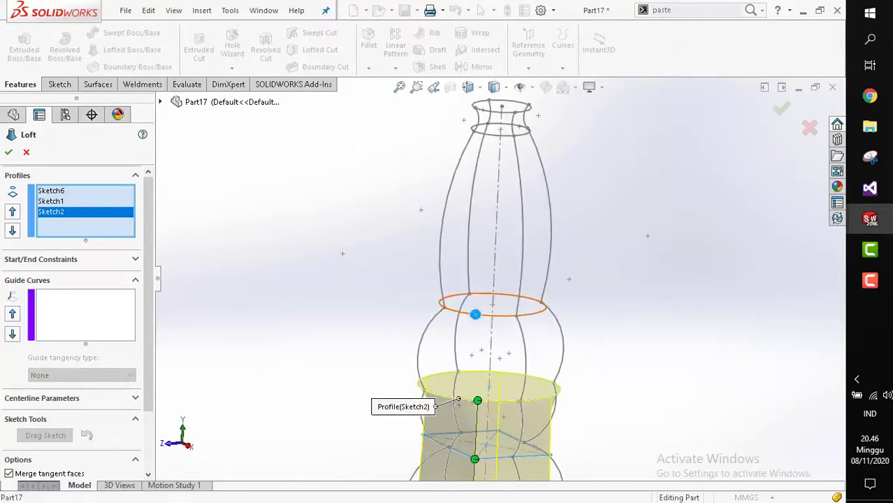
{"action": "left_click", "coordinate": [492, 140]}
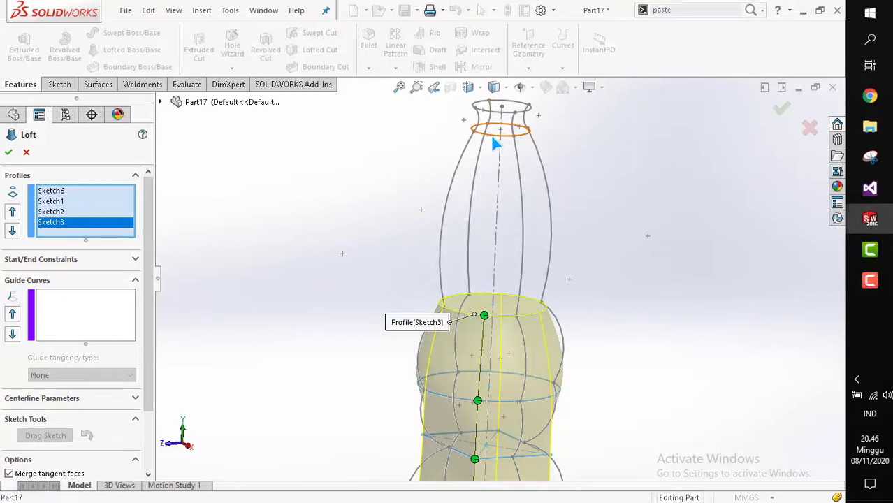
{"action": "left_click", "coordinate": [494, 132]}
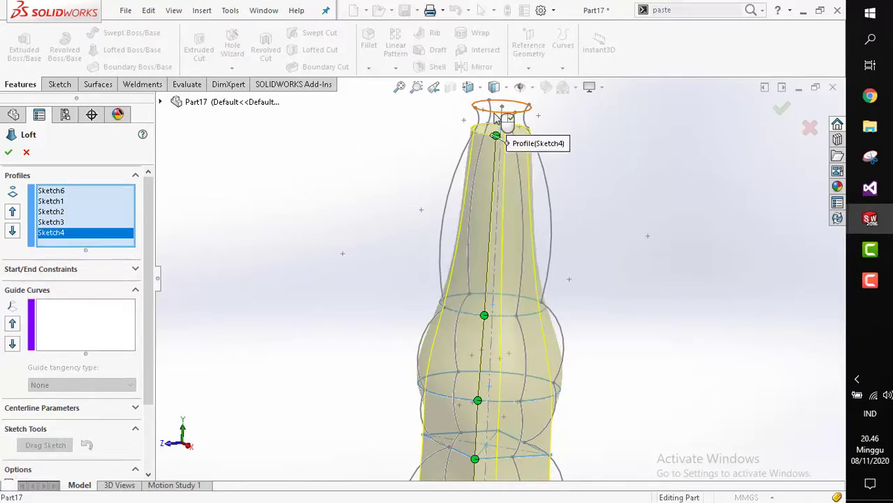
{"action": "left_click", "coordinate": [511, 304]}
{"action": "scroll", "coordinate": [517, 309], "scroll_direction": "up", "scroll_amount": 4}
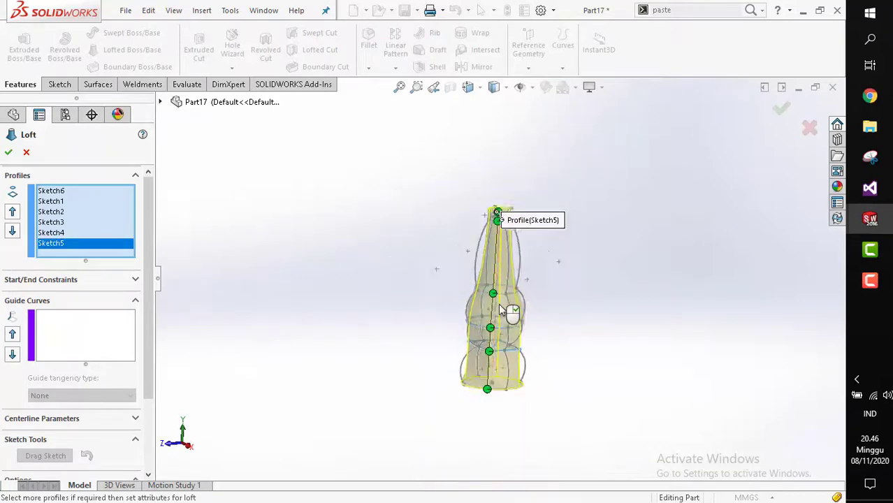
In the right view, add the bottle's left and right outline curves as the first two loft guide curves.
{"action": "key", "text": "space"}
{"action": "left_click", "coordinate": [518, 309]}
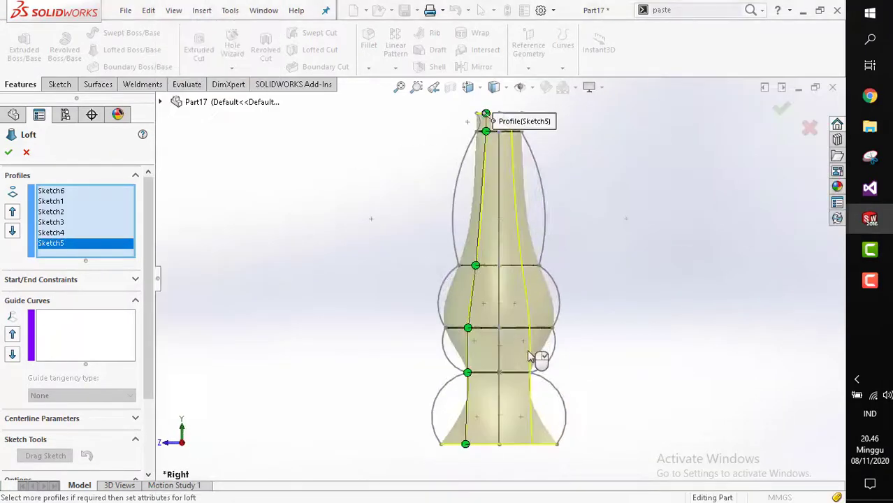
{"action": "left_click", "coordinate": [97, 343]}
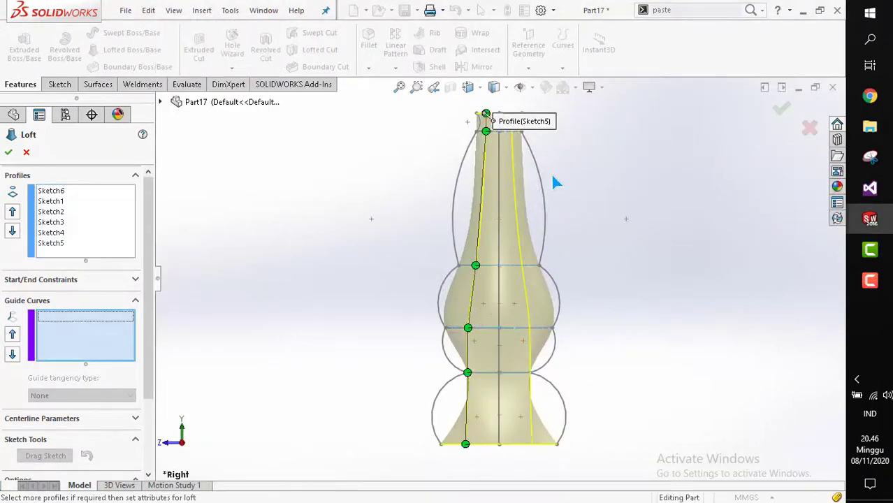
{"action": "left_click", "coordinate": [457, 193]}
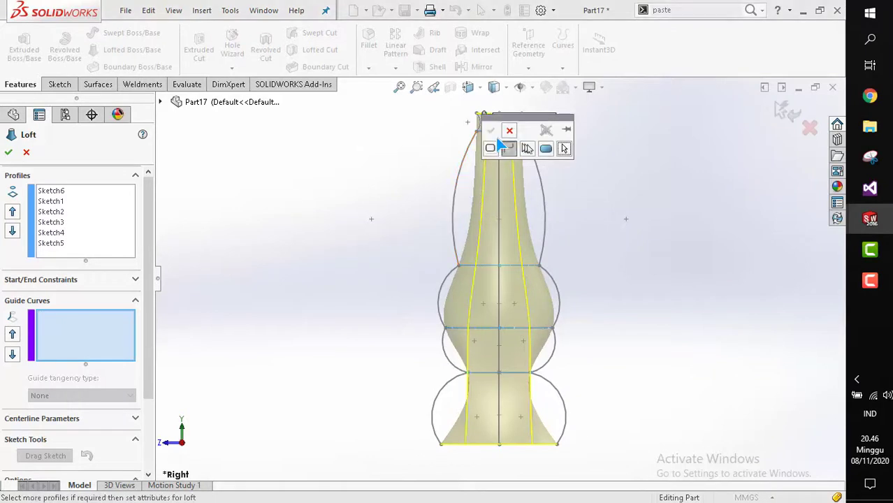
{"action": "left_click", "coordinate": [455, 204]}
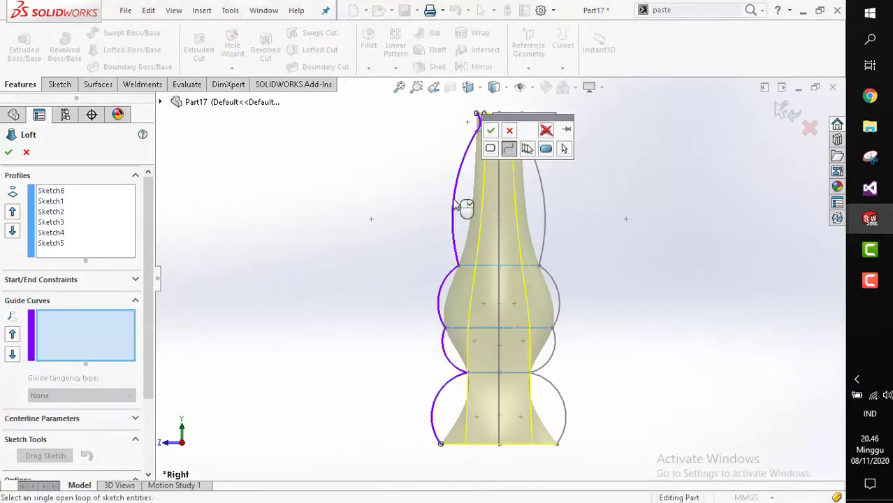
{"action": "left_click", "coordinate": [491, 132]}
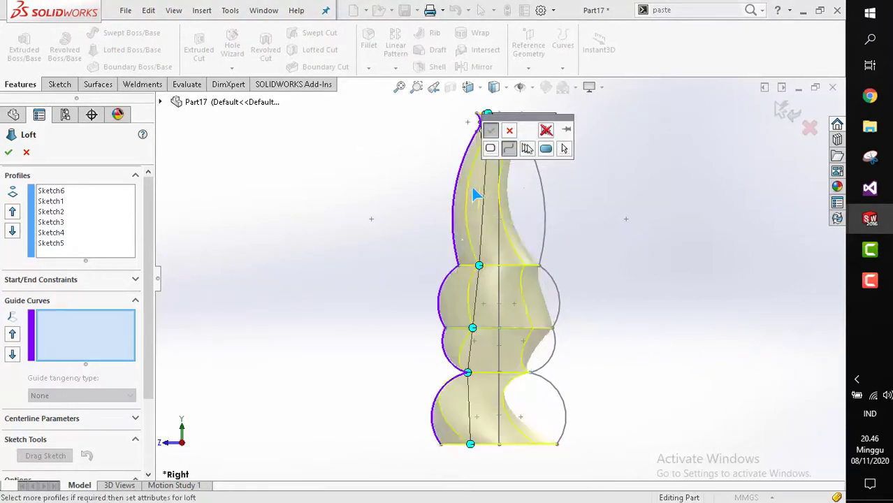
{"action": "left_click", "coordinate": [545, 205]}
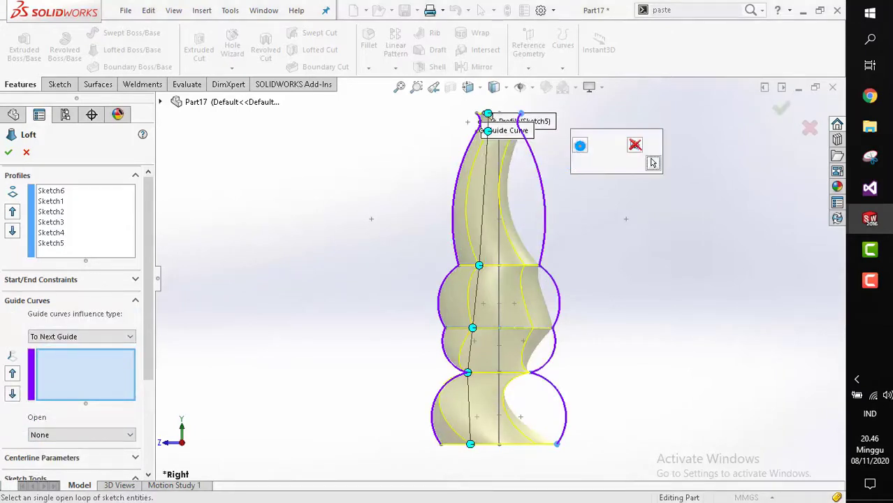
{"action": "left_click", "coordinate": [579, 145]}
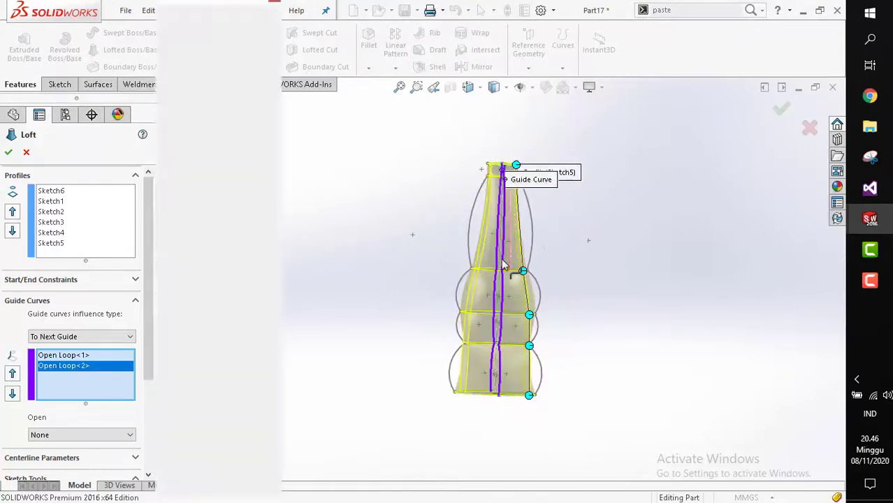
In the front view, add the bottle's left outline curve as the third loft guide curve.
{"action": "key", "text": "space"}
{"action": "left_click", "coordinate": [522, 286]}
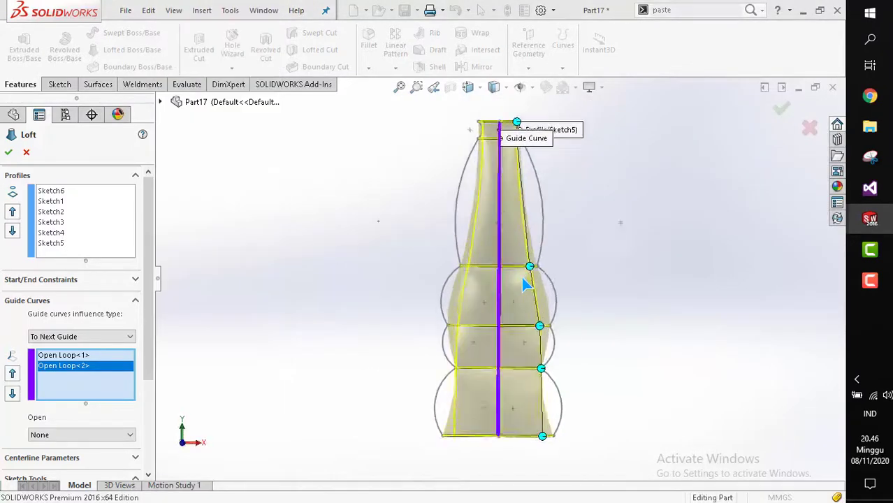
{"action": "middle_click_drag", "start_coordinate": [526, 285], "coordinate": [418, 282]}
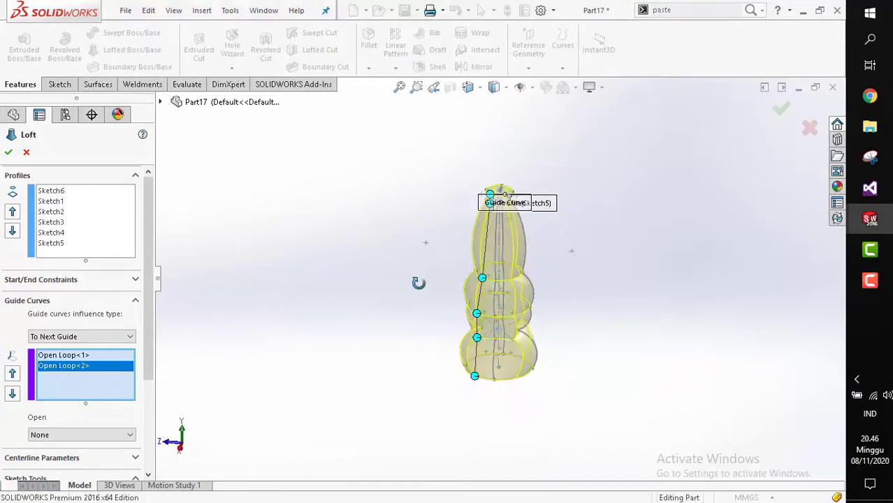
{"action": "scroll", "coordinate": [461, 258], "scroll_direction": "down", "scroll_amount": 3}
{"action": "mouse_move", "coordinate": [548, 247]}
{"action": "middle_mouse_down"}
{"action": "mouse_move", "coordinate": [595, 233]}
{"action": "mouse_move", "coordinate": [548, 248]}
{"action": "middle_mouse_up"}
{"action": "key", "text": "space"}
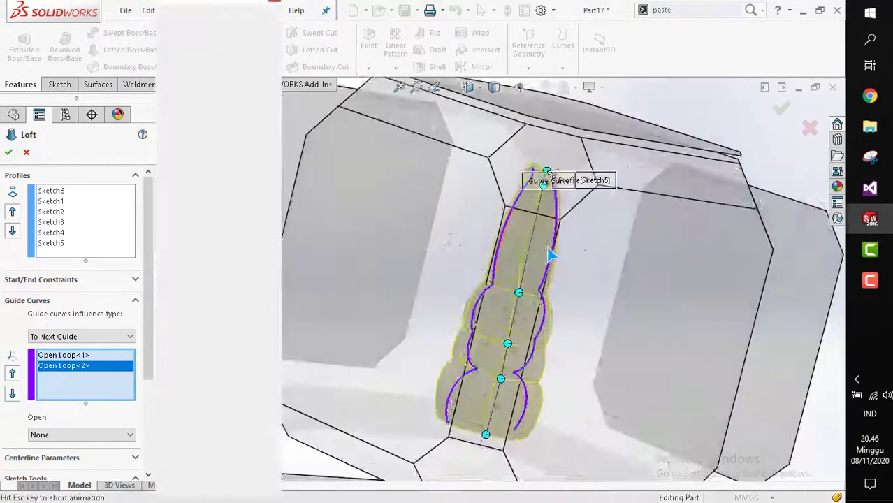
{"action": "left_click", "coordinate": [437, 271]}
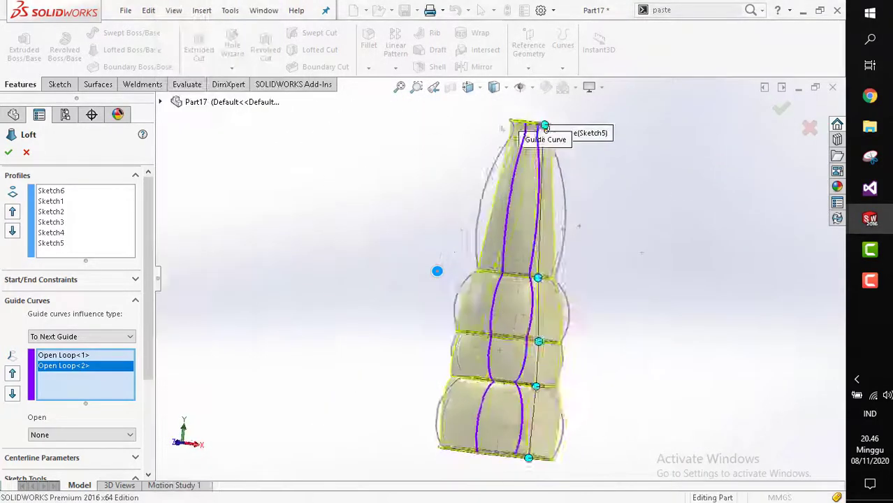
{"action": "left_click", "coordinate": [457, 179]}
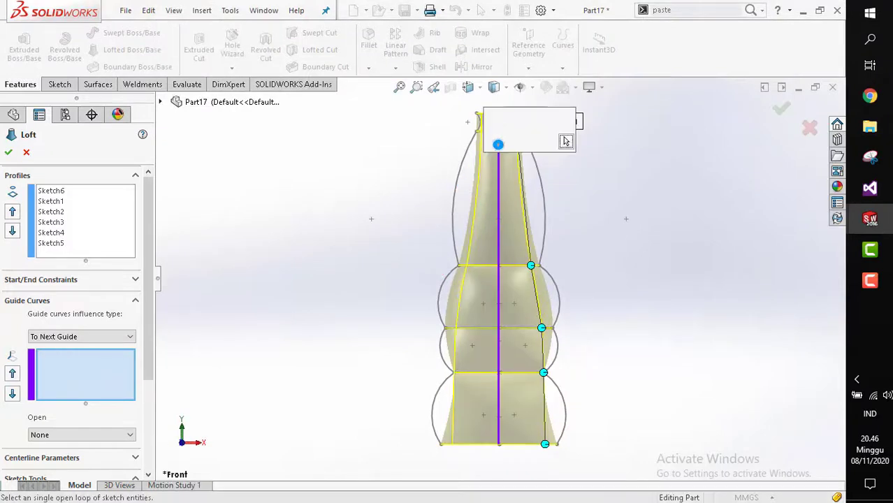
{"action": "left_click", "coordinate": [458, 187]}
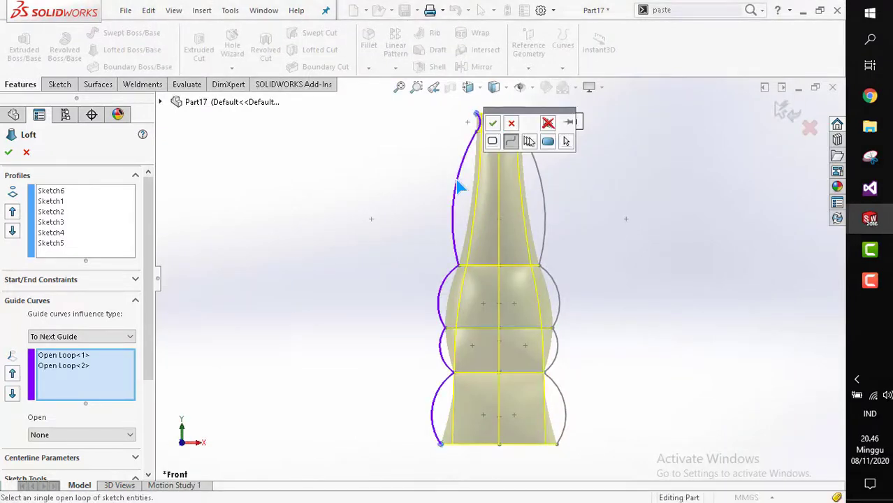
{"action": "left_click", "coordinate": [494, 124]}
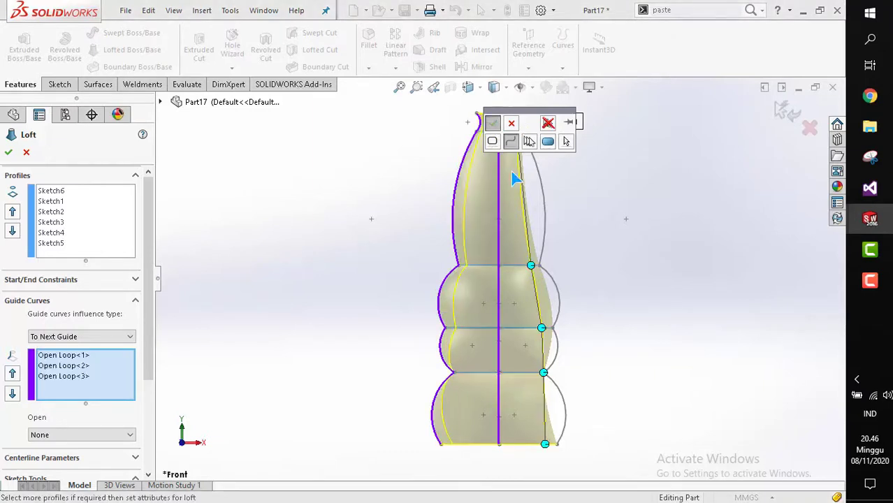
Add the front view's right outline curve as the fourth guide curve and complete the loft.
{"action": "left_click", "coordinate": [544, 209]}
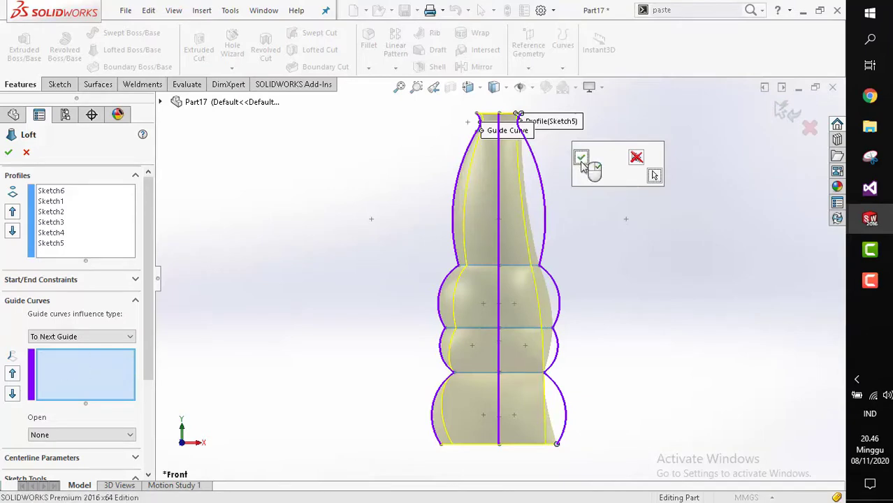
{"action": "right_click", "coordinate": [577, 248]}
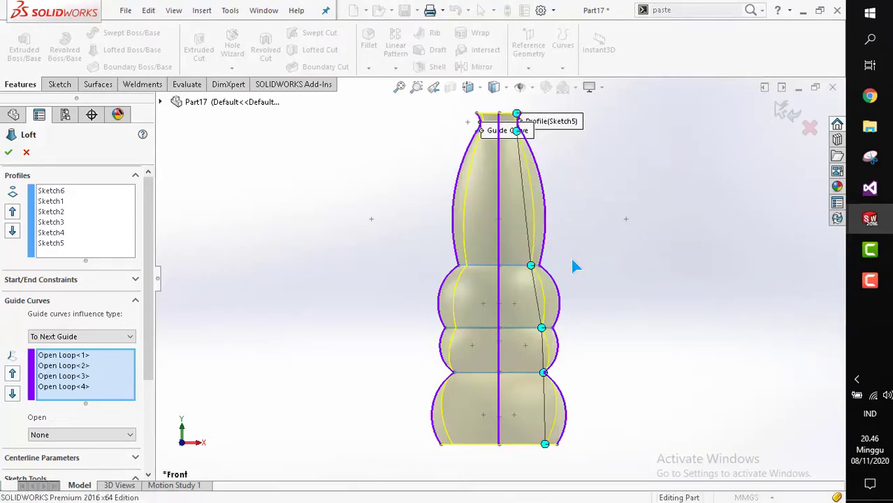
{"action": "middle_click_drag", "start_coordinate": [559, 255], "coordinate": [453, 262]}
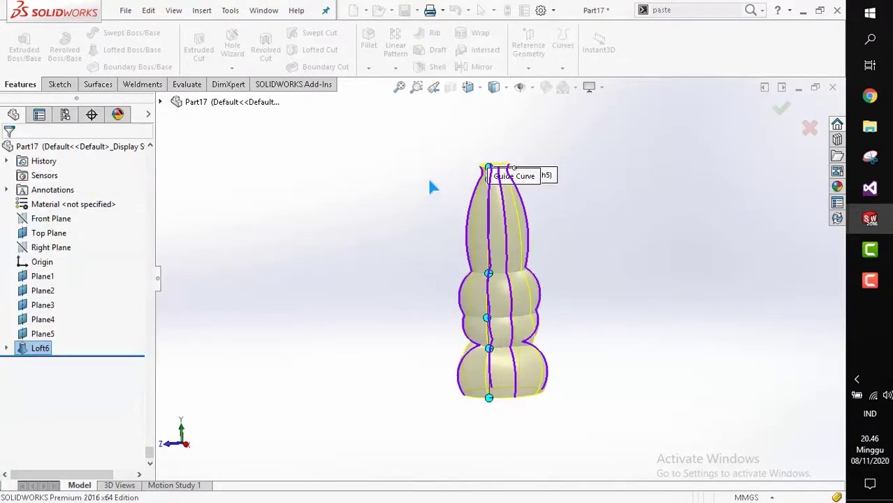
{"action": "mouse_move", "coordinate": [512, 303]}
{"action": "middle_mouse_down"}
{"action": "mouse_move", "coordinate": [510, 295]}
{"action": "mouse_move", "coordinate": [506, 313]}
{"action": "mouse_move", "coordinate": [432, 287]}
{"action": "mouse_move", "coordinate": [440, 251]}
{"action": "middle_mouse_up"}
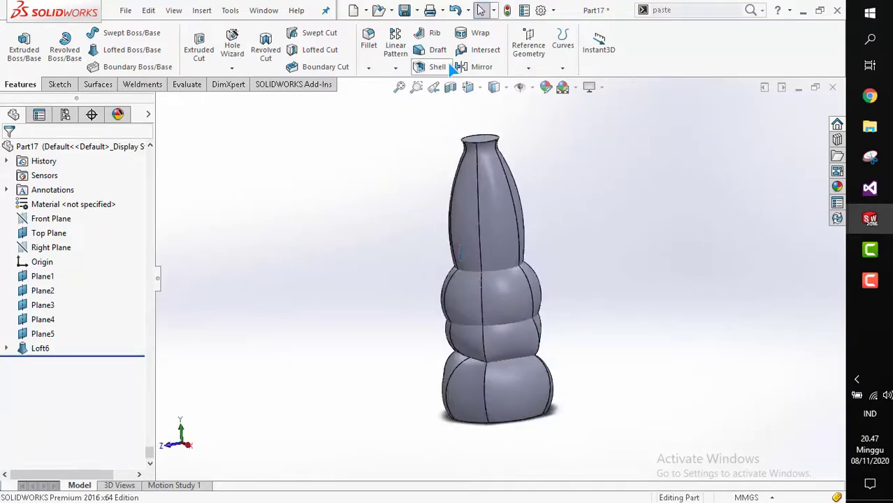
Switch to Part18 and create a new reference plane offset 80 mm above Plane1.
{"action": "left_click", "coordinate": [264, 10]}
{"action": "left_click", "coordinate": [328, 178]}
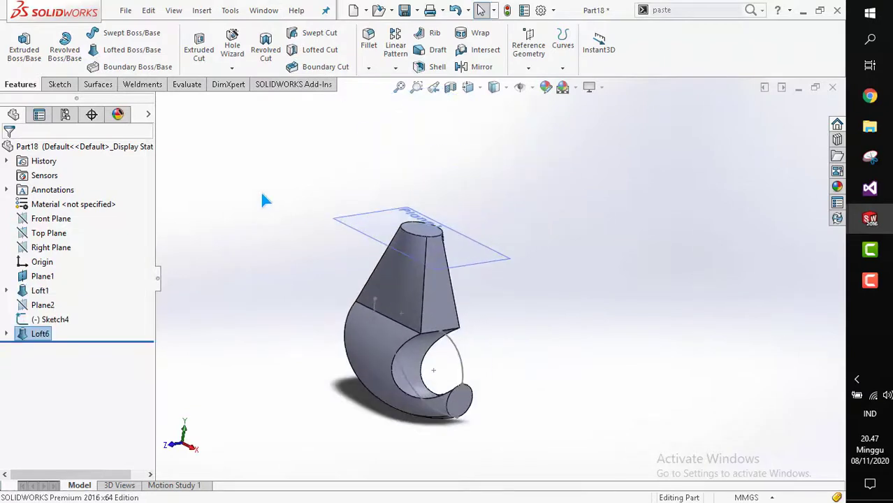
{"action": "left_click", "coordinate": [528, 66]}
{"action": "left_click", "coordinate": [526, 84]}
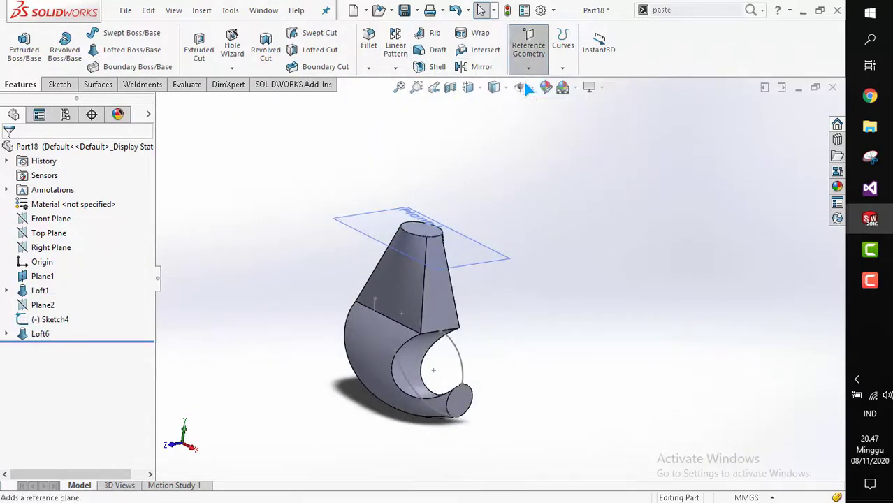
{"action": "left_click", "coordinate": [360, 231]}
{"action": "scroll", "coordinate": [377, 210], "scroll_direction": "down", "scroll_amount": 3}
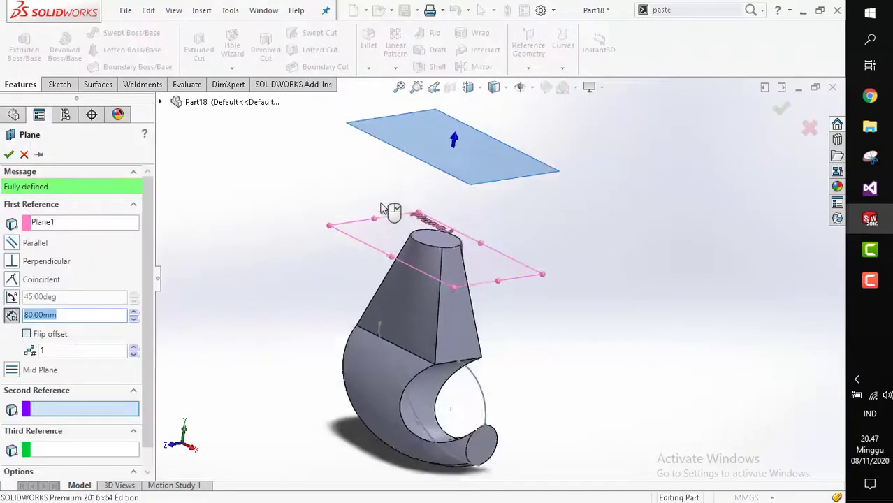
{"action": "left_click", "coordinate": [60, 86]}
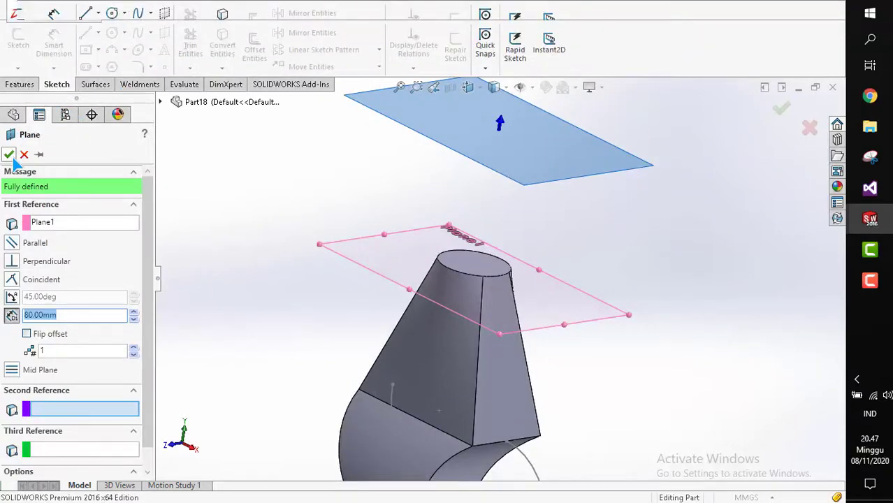
Sketch a circle of about 58 mm radius centred on the origin on the new Plane3, then exit the sketch.
{"action": "right_click", "coordinate": [462, 222]}
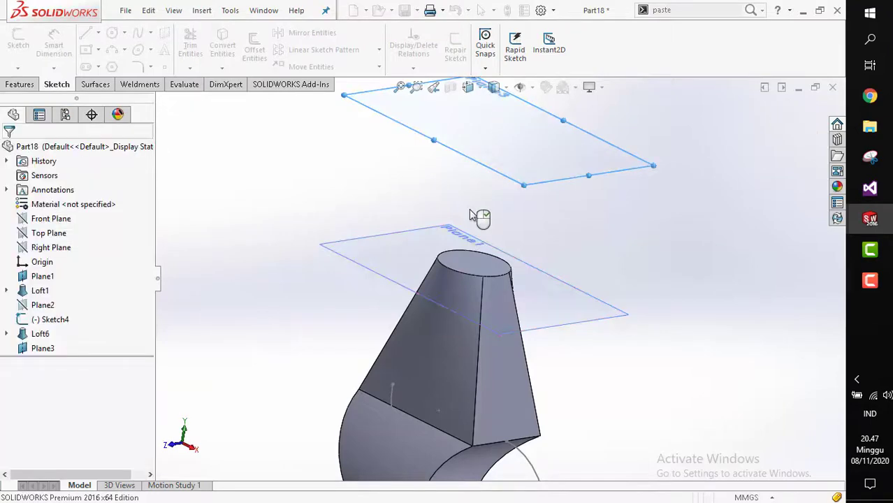
{"action": "left_click", "coordinate": [28, 53]}
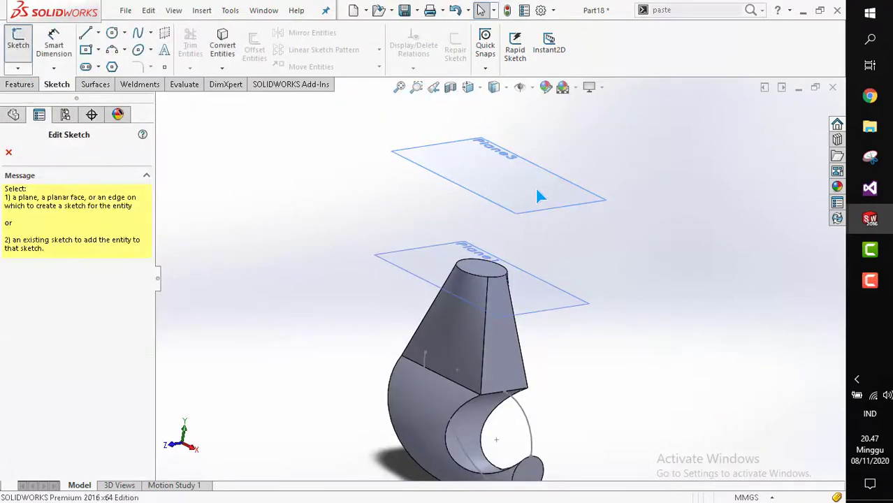
{"action": "left_click", "coordinate": [517, 198]}
{"action": "left_click", "coordinate": [116, 35]}
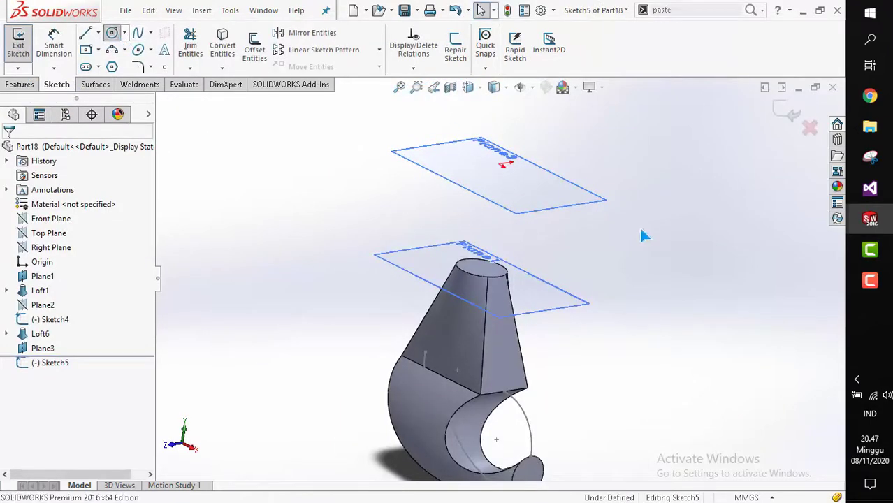
{"action": "left_click", "coordinate": [506, 170]}
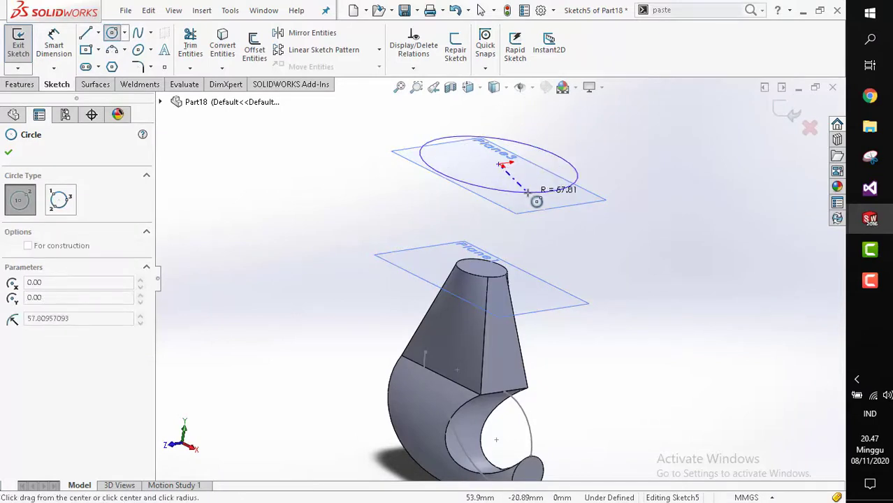
{"action": "left_click", "coordinate": [534, 199]}
{"action": "left_click", "coordinate": [9, 152]}
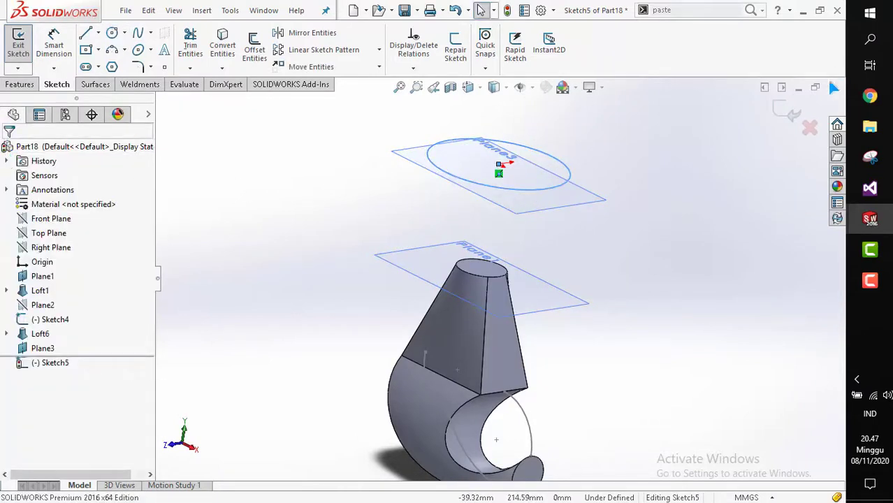
{"action": "left_click", "coordinate": [786, 114]}
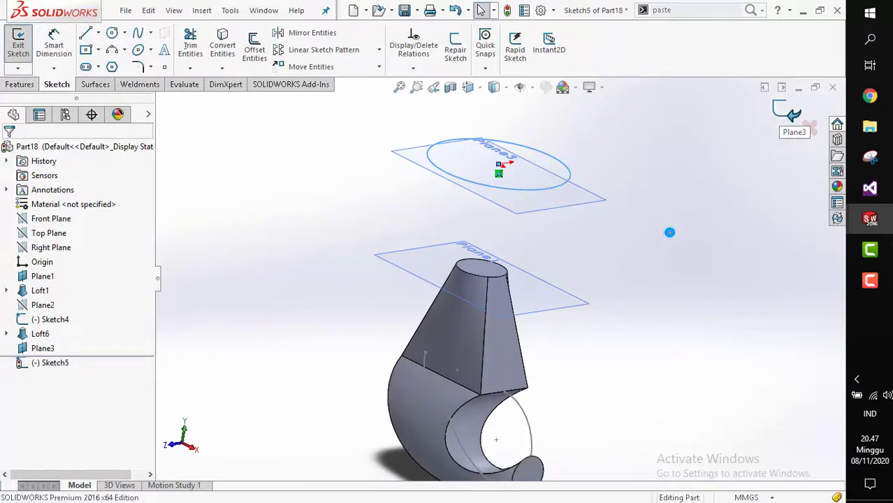
Loft a new solid from the tapered loft's top face to the circle sketch on Plane3.
{"action": "left_click", "coordinate": [20, 84]}
{"action": "left_click", "coordinate": [125, 49]}
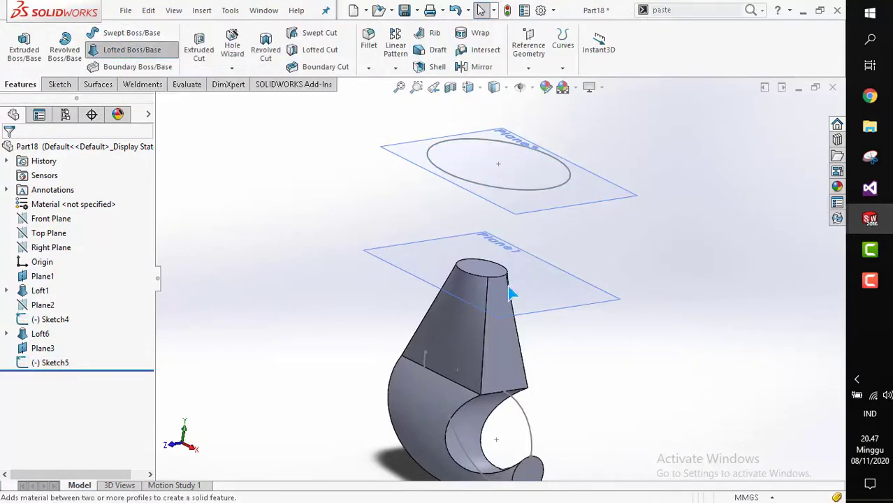
{"action": "left_click", "coordinate": [487, 272]}
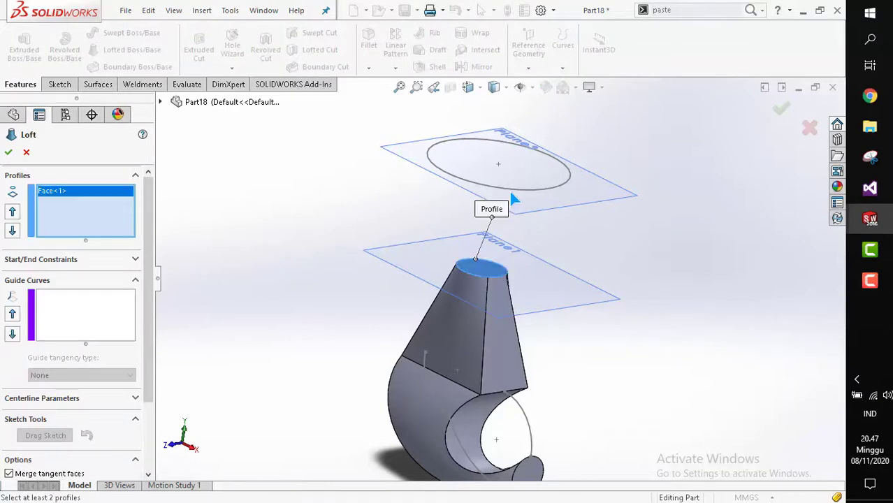
{"action": "left_click", "coordinate": [511, 190]}
{"action": "mouse_move", "coordinate": [509, 209]}
{"action": "middle_mouse_down"}
{"action": "mouse_move", "coordinate": [498, 184]}
{"action": "mouse_move", "coordinate": [519, 200]}
{"action": "mouse_move", "coordinate": [402, 220]}
{"action": "middle_mouse_up"}
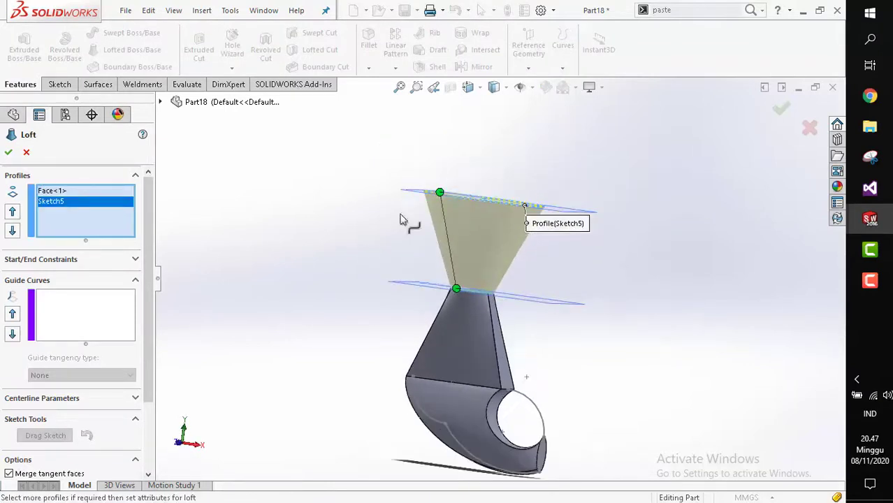
{"action": "left_click", "coordinate": [9, 153]}
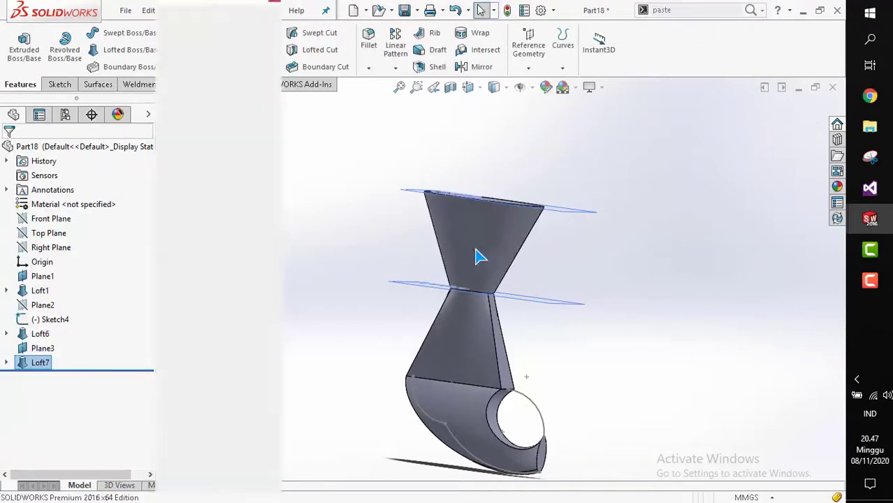
Inspect the new loft from the front, right and rotated views.
{"action": "key", "text": "ctrl+space"}
{"action": "left_click", "coordinate": [448, 274]}
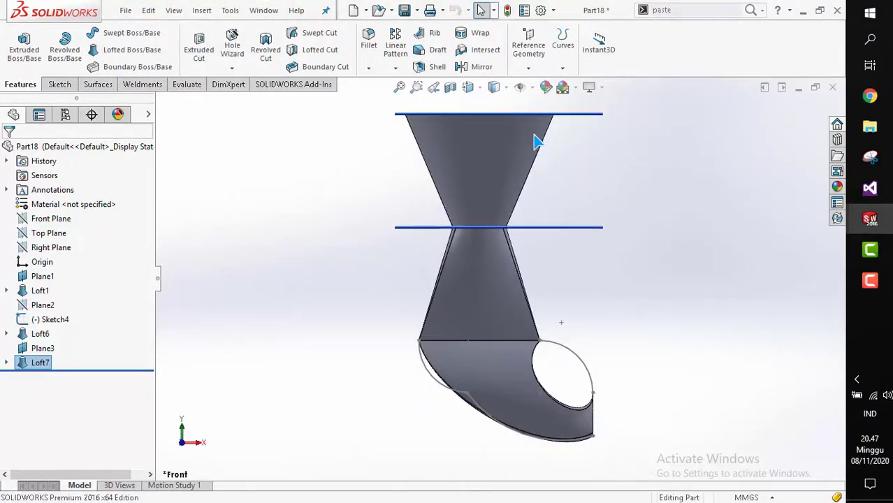
{"action": "middle_click_drag", "start_coordinate": [491, 230], "coordinate": [390, 215]}
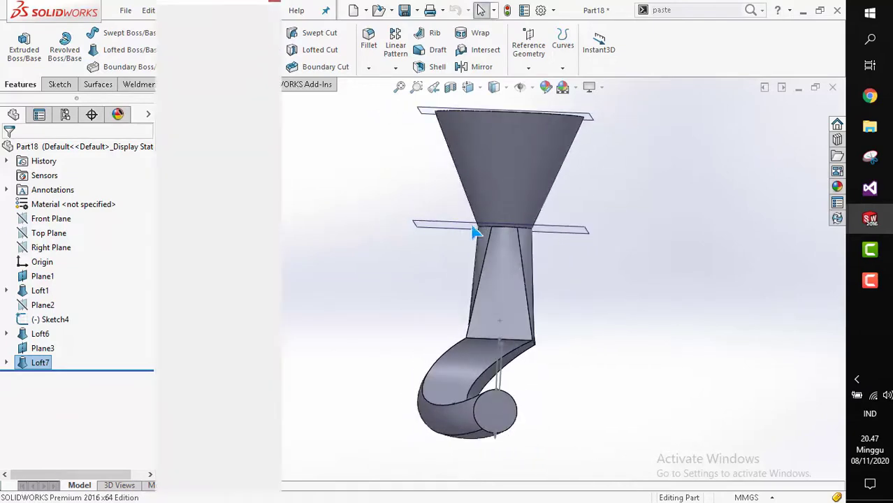
{"action": "key", "text": "ctrl+space"}
{"action": "left_click", "coordinate": [478, 216]}
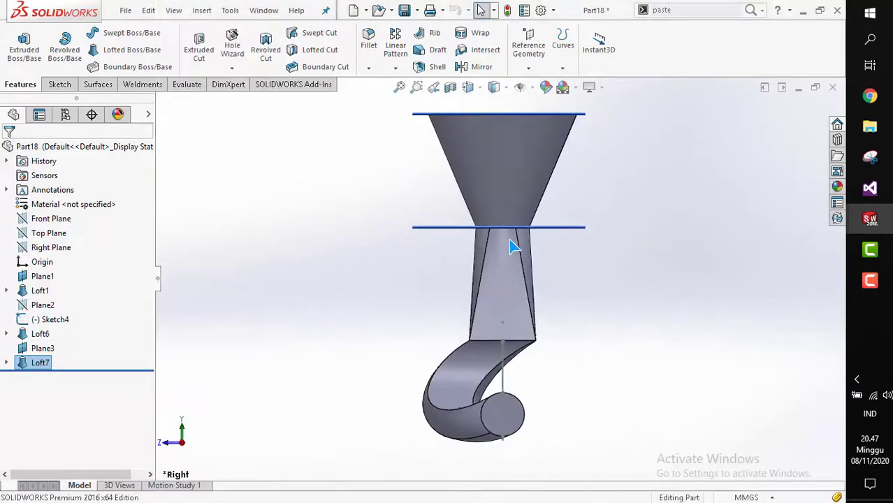
{"action": "middle_click_drag", "start_coordinate": [519, 239], "coordinate": [562, 279]}
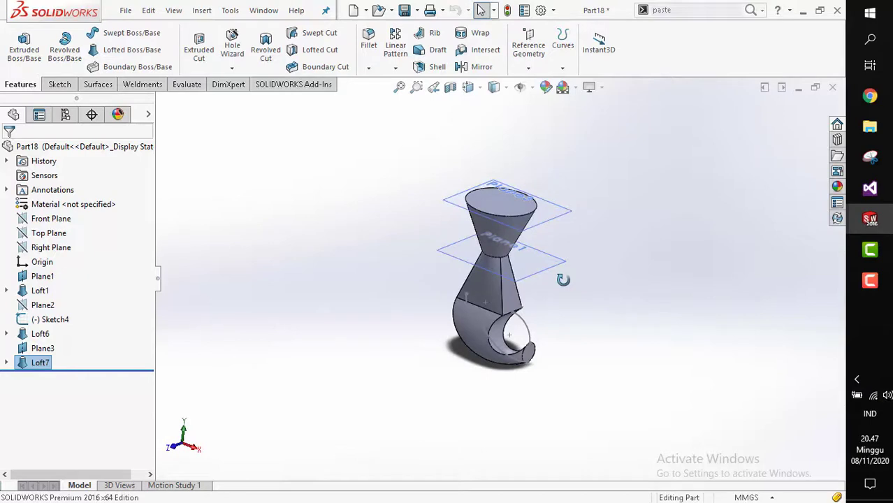
{"action": "scroll", "coordinate": [564, 283], "scroll_direction": "up", "scroll_amount": 3}
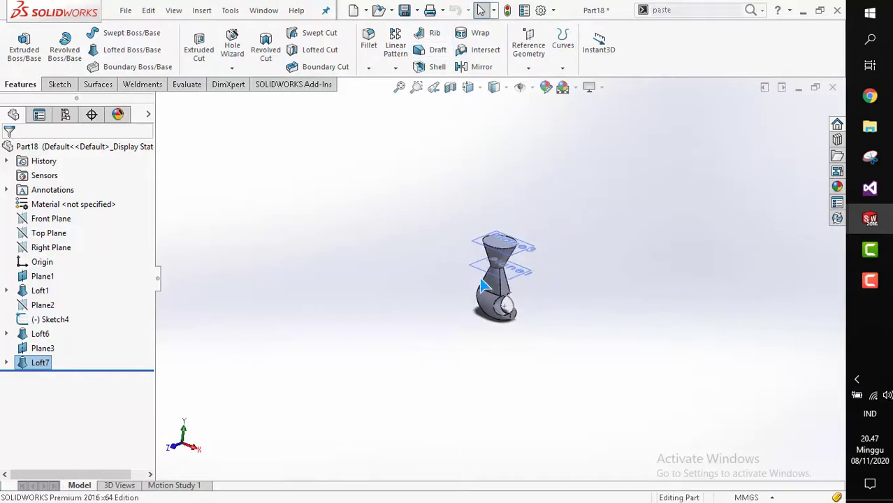
{"action": "scroll", "coordinate": [480, 281], "scroll_direction": "down", "scroll_amount": 6}
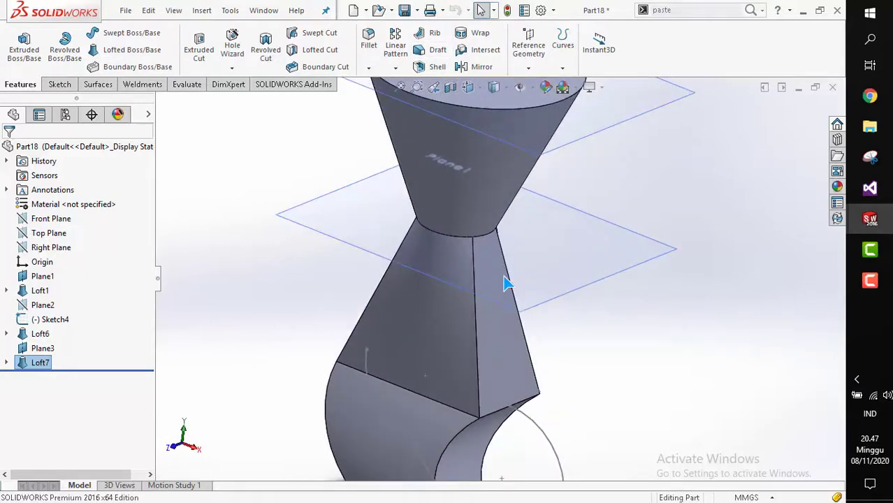
{"action": "scroll", "coordinate": [507, 283], "scroll_direction": "up", "scroll_amount": 4}
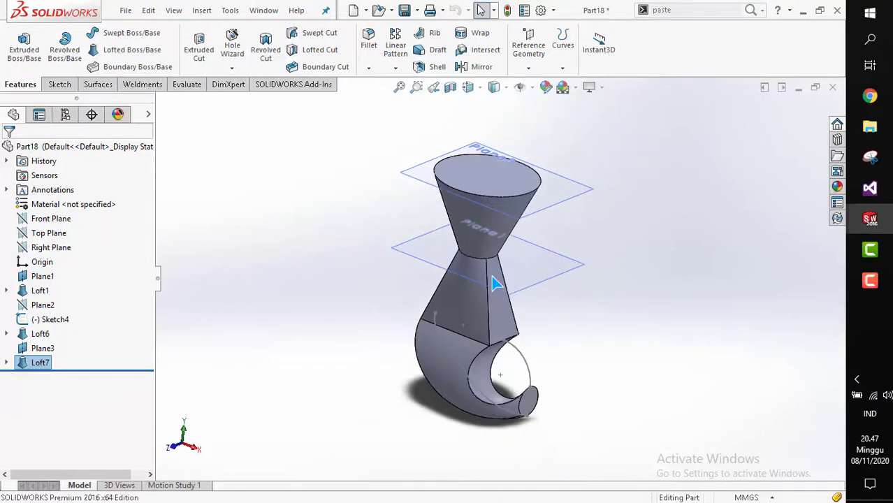
{"action": "scroll", "coordinate": [491, 275], "scroll_direction": "up", "scroll_amount": 2}
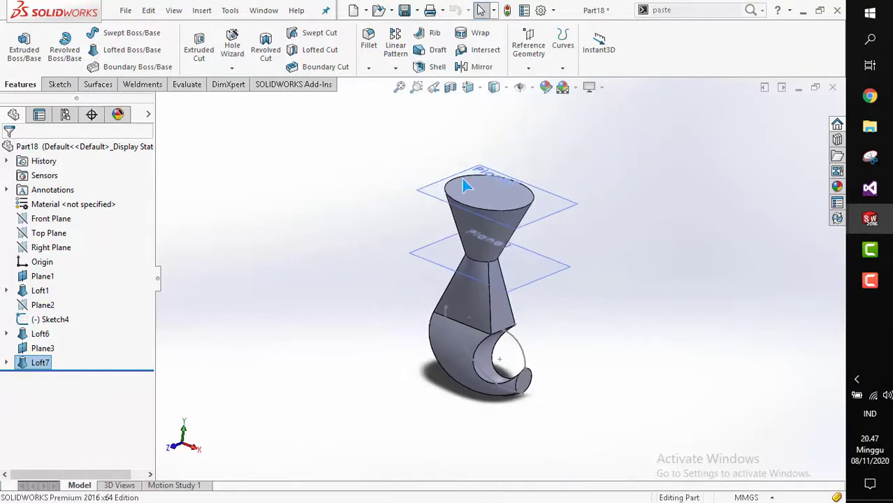
Switch to Part16 to view the shelled box, then return to Part18.
{"action": "left_click", "coordinate": [262, 11]}
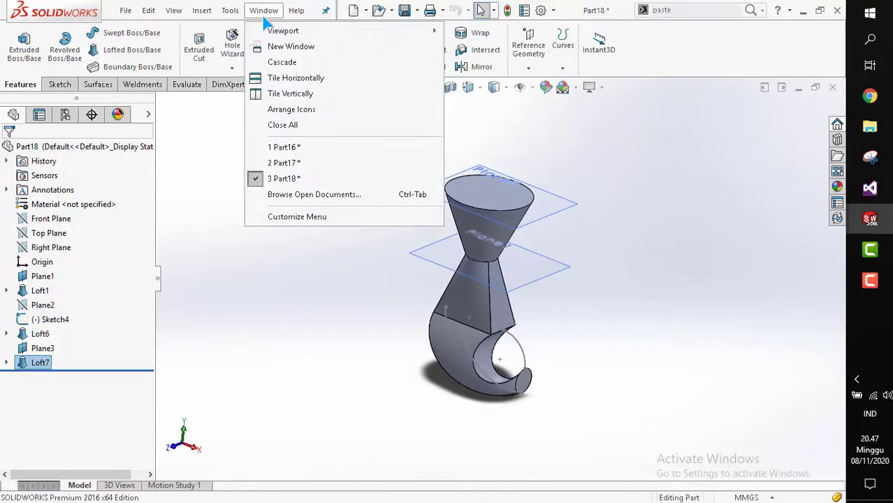
{"action": "left_click", "coordinate": [286, 145]}
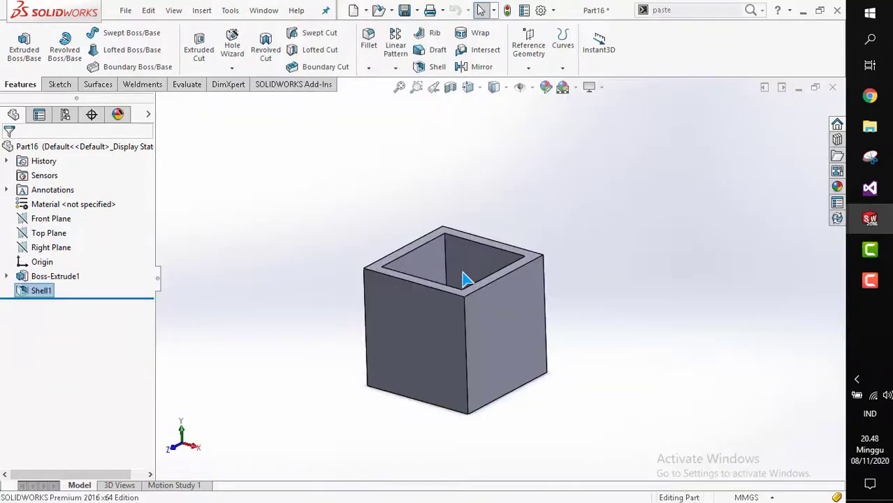
{"action": "scroll", "coordinate": [465, 278], "scroll_direction": "up", "scroll_amount": 2}
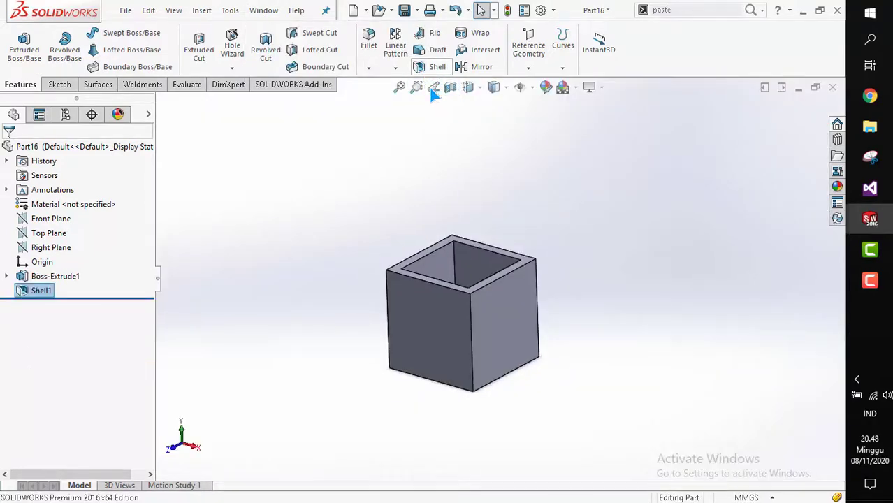
{"action": "scroll", "coordinate": [523, 356], "scroll_direction": "down", "scroll_amount": 2}
{"action": "left_click", "coordinate": [264, 9]}
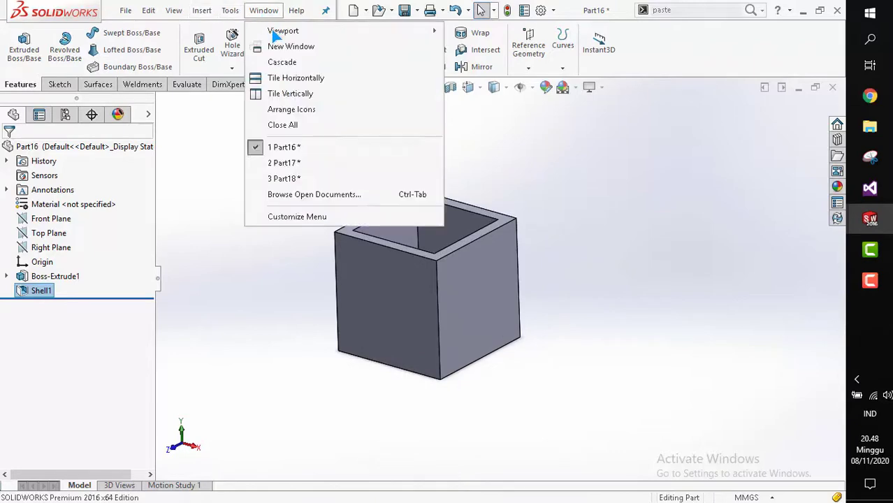
{"action": "left_click", "coordinate": [314, 180]}
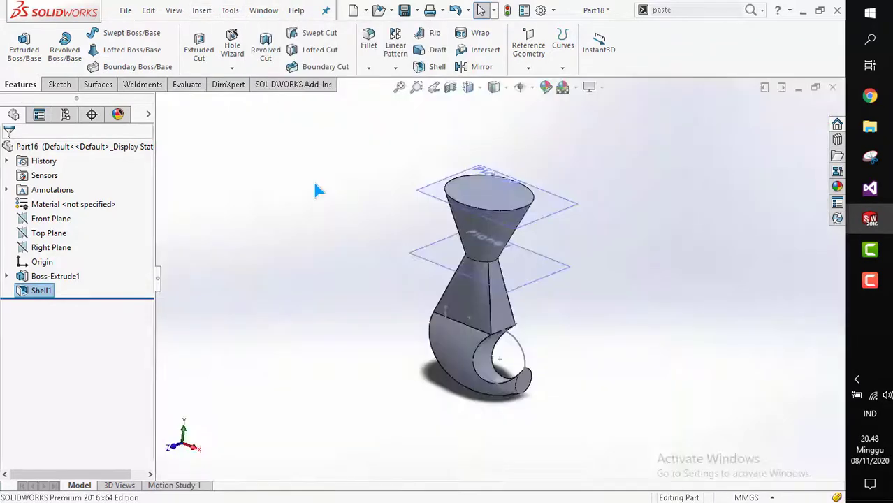
{"action": "scroll", "coordinate": [436, 343], "scroll_direction": "down", "scroll_amount": 1}
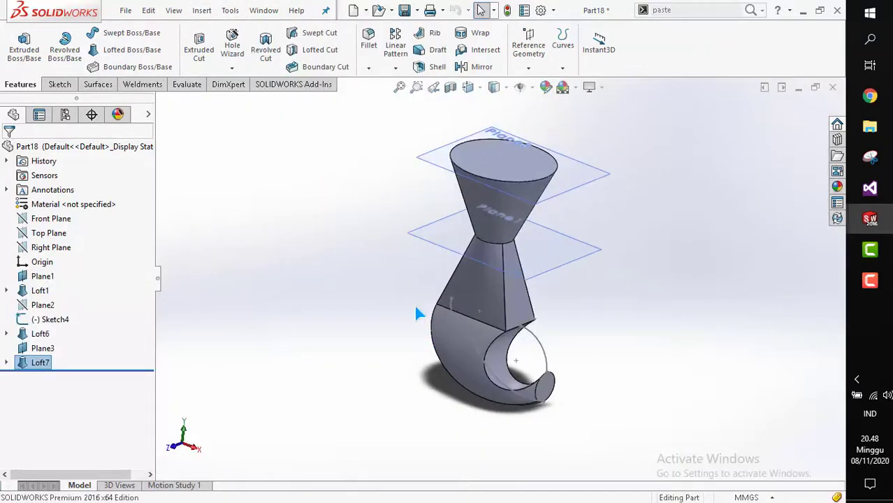
Create a new part document.
{"action": "left_click", "coordinate": [59, 85]}
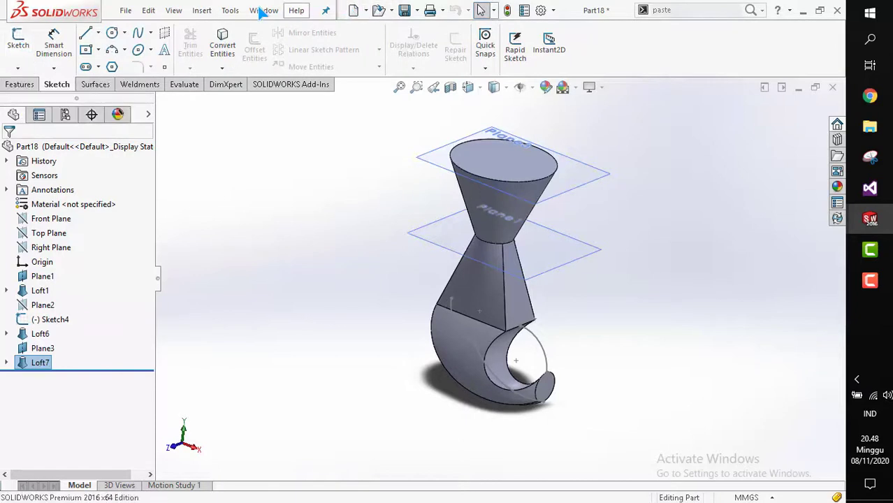
{"action": "left_click", "coordinate": [263, 11]}
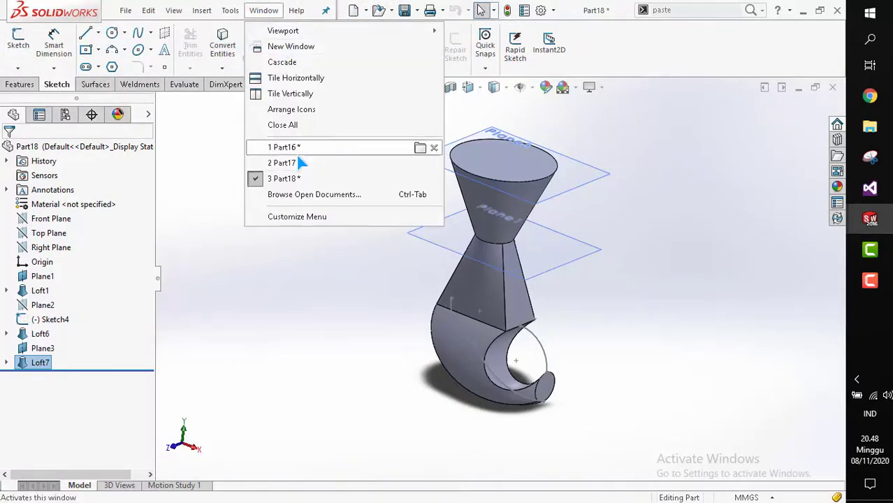
{"action": "left_click", "coordinate": [354, 11]}
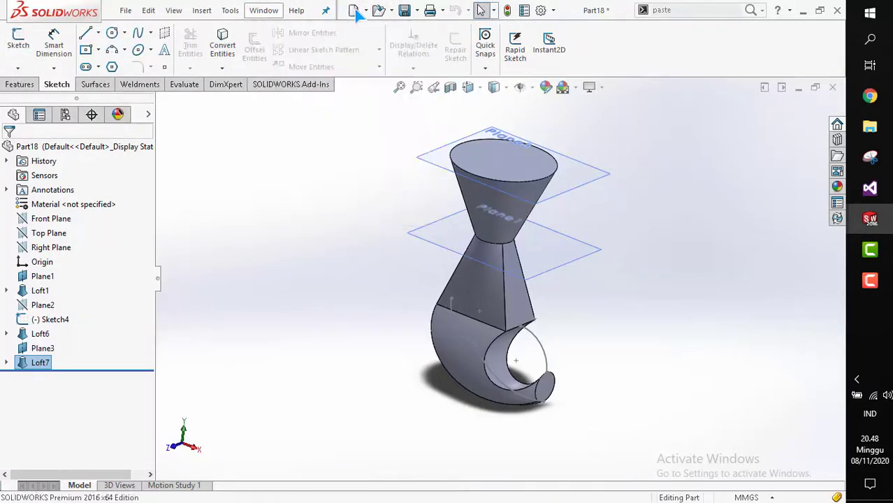
{"action": "double_click", "coordinate": [302, 196]}
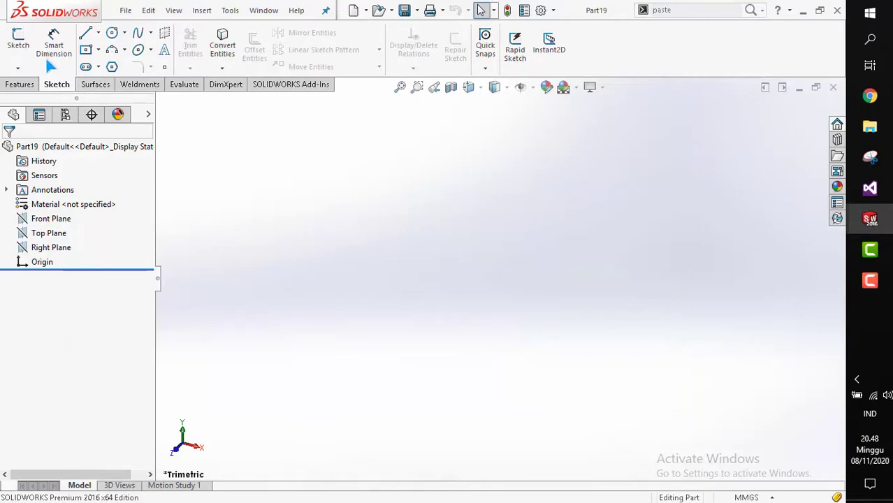
Sketch a centre rectangle on the Top Plane centred on the origin, about 84 by 96 mm.
{"action": "left_click", "coordinate": [18, 40]}
{"action": "left_click", "coordinate": [346, 325]}
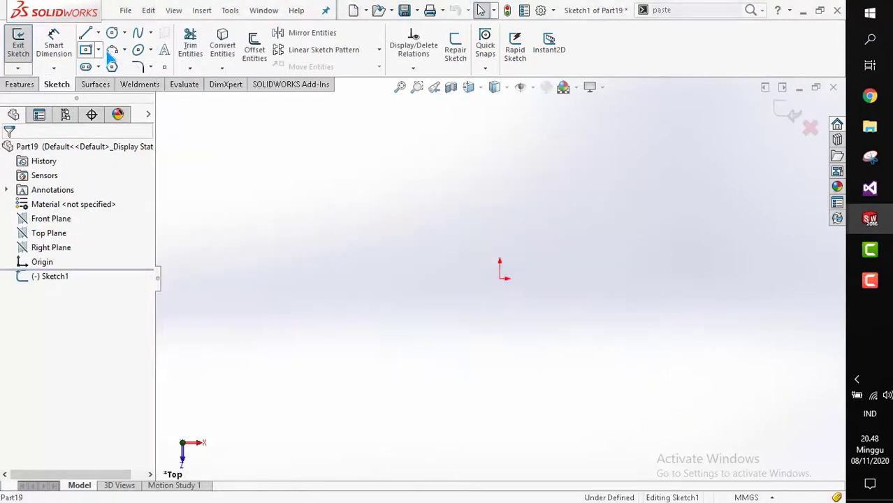
{"action": "left_click", "coordinate": [500, 278]}
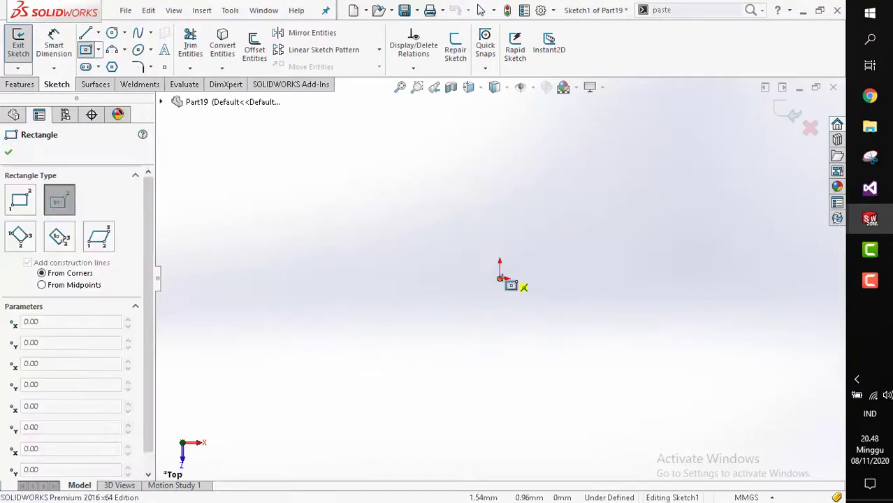
{"action": "left_click", "coordinate": [553, 324]}
{"action": "key", "text": "Escape"}
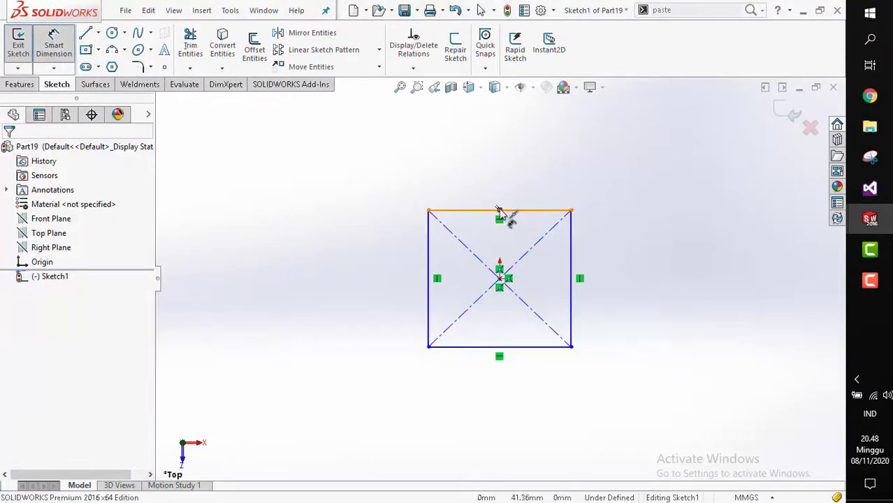
Dimension the rectangle's width and height to 100 mm each.
{"action": "left_click", "coordinate": [507, 210]}
{"action": "key", "text": "Escape"}
{"action": "left_click_drag", "start_coordinate": [479, 208], "coordinate": [433, 144]}
{"action": "left_click", "coordinate": [433, 144]}
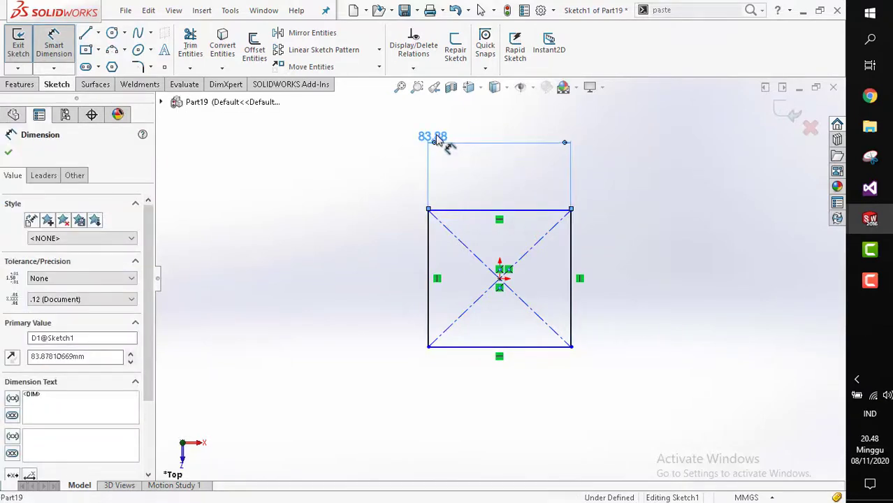
{"action": "type", "text": "100"}
{"action": "key", "text": "Return"}
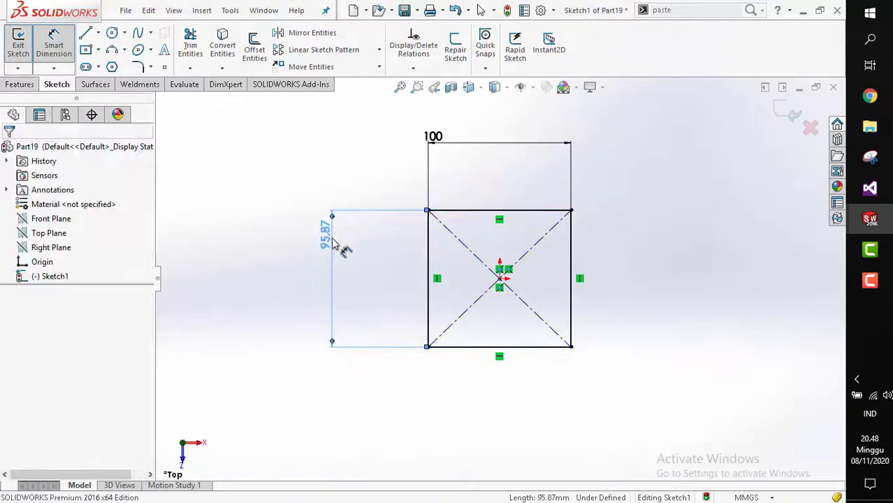
{"action": "left_click", "coordinate": [329, 250]}
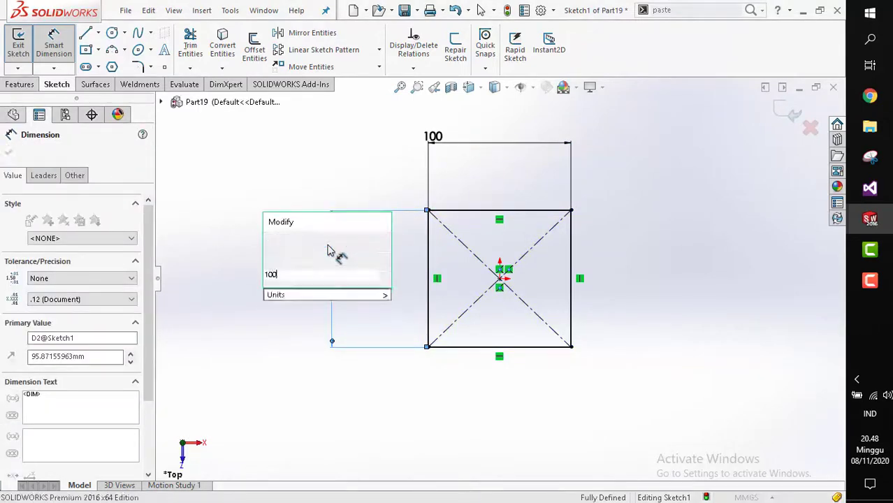
{"action": "key", "text": "Return"}
Extrude the square sketch 100 mm into a cube.
{"action": "left_click", "coordinate": [23, 84]}
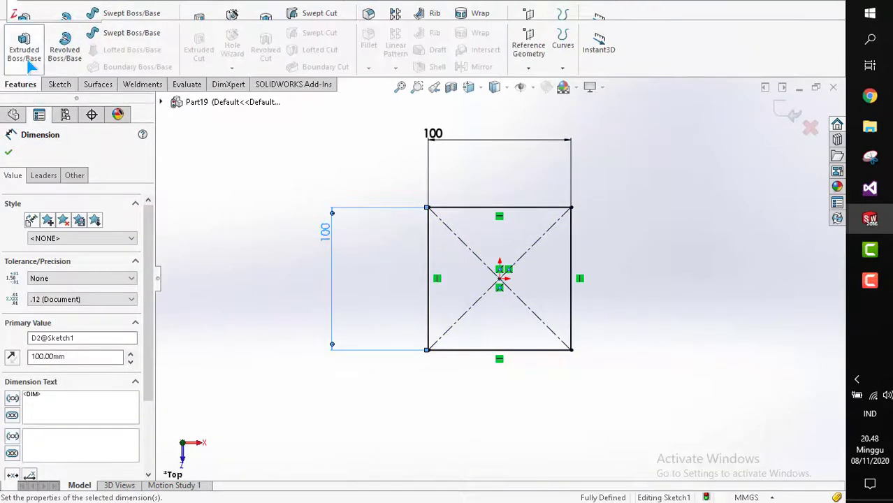
{"action": "left_click", "coordinate": [28, 62]}
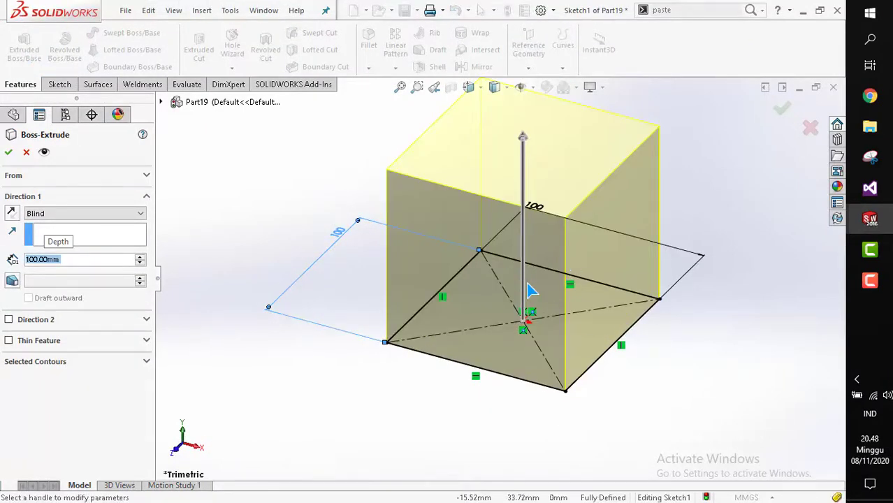
{"action": "scroll", "coordinate": [535, 246], "scroll_direction": "up", "scroll_amount": 2}
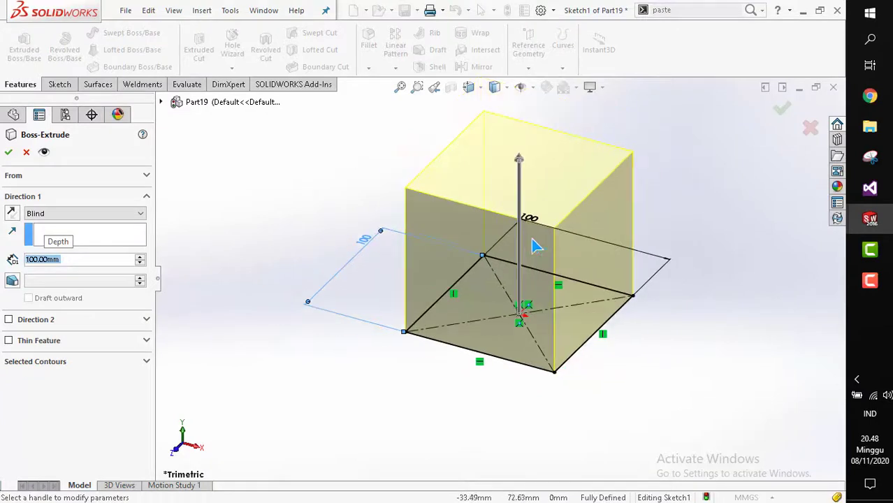
{"action": "left_click", "coordinate": [8, 151]}
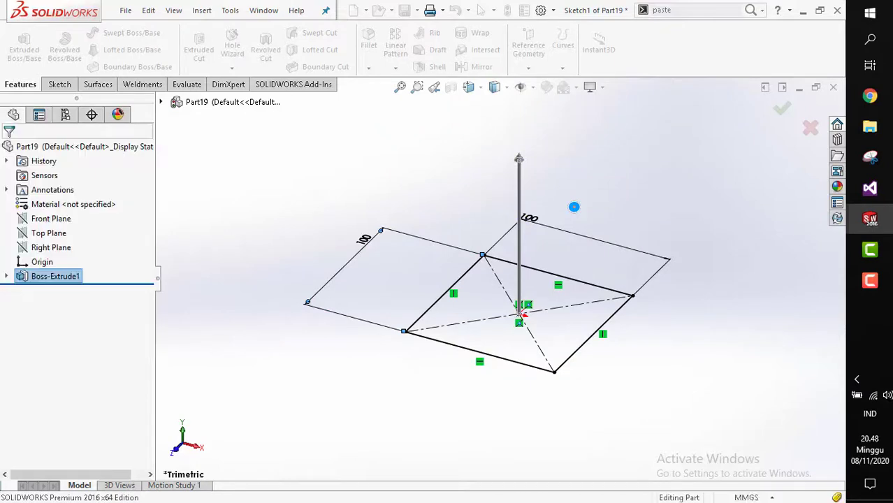
{"action": "scroll", "coordinate": [572, 206], "scroll_direction": "up", "scroll_amount": 2}
{"action": "scroll", "coordinate": [573, 207], "scroll_direction": "down", "scroll_amount": 3}
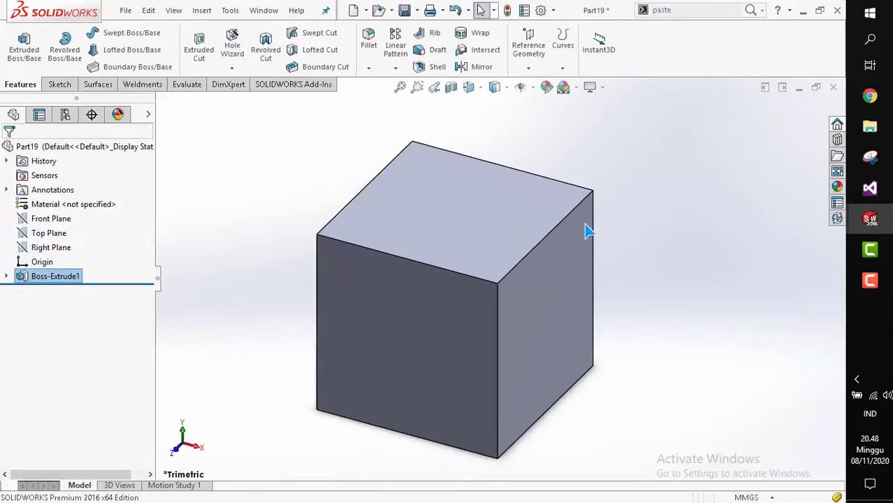
{"action": "left_click", "coordinate": [528, 45]}
{"action": "left_click", "coordinate": [467, 129]}
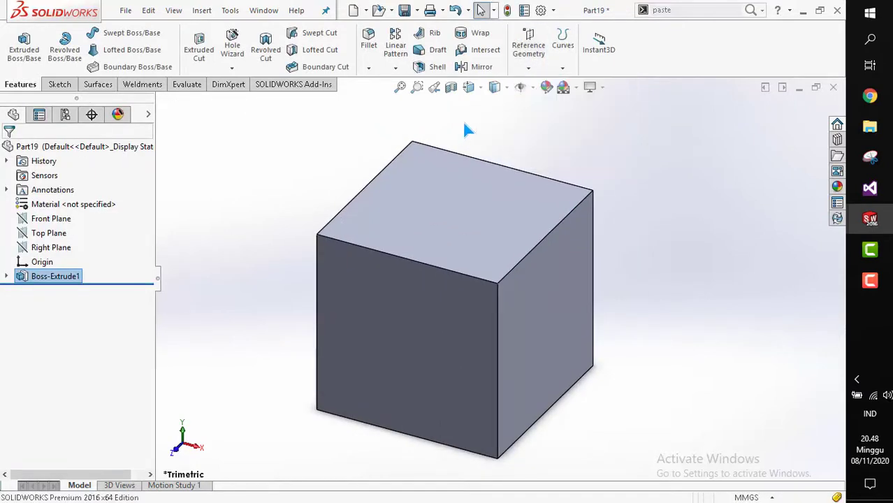
Shell the cube 2 mm thick, removing its top face.
{"action": "left_click", "coordinate": [429, 67]}
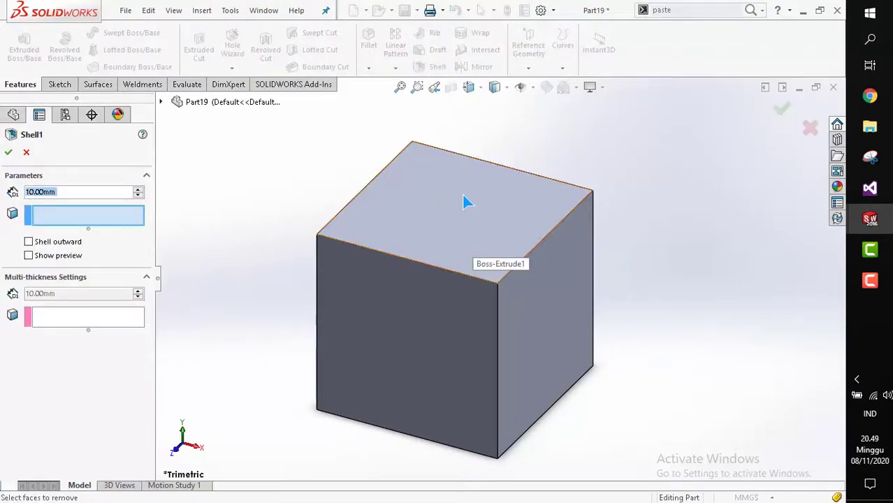
{"action": "left_click", "coordinate": [463, 222]}
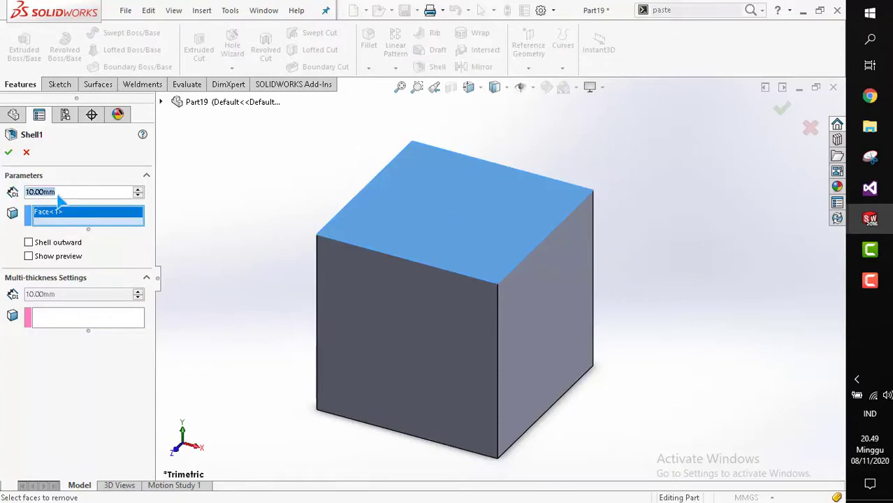
{"action": "scroll", "coordinate": [463, 248], "scroll_direction": "down", "scroll_amount": 3}
{"action": "middle_click_drag", "start_coordinate": [488, 313], "coordinate": [529, 228]}
{"action": "scroll", "coordinate": [505, 259], "scroll_direction": "up", "scroll_amount": 3}
{"action": "scroll", "coordinate": [542, 291], "scroll_direction": "down", "scroll_amount": 2}
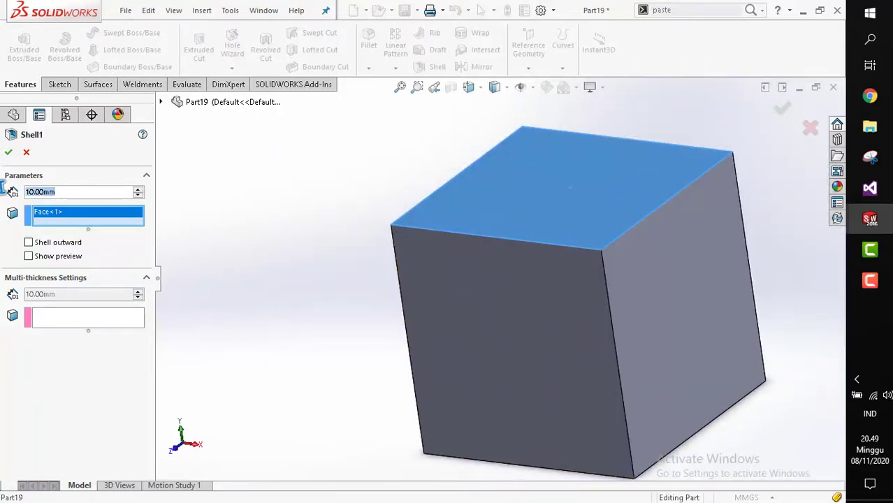
{"action": "type", "text": "2"}
{"action": "key", "text": "Return"}
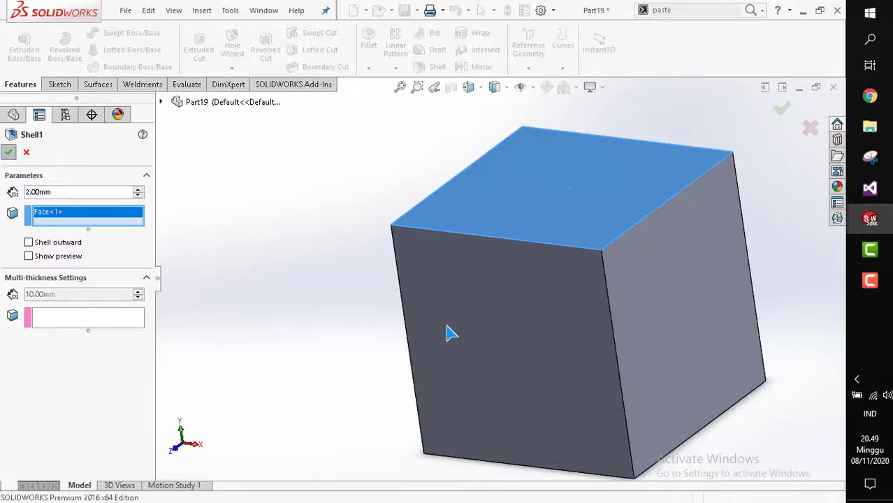
{"action": "key", "text": "Return"}
Orbit and zoom around the shelled cube to inspect its open interior and wall thickness.
{"action": "middle_click_drag", "start_coordinate": [454, 319], "coordinate": [505, 220]}
{"action": "scroll", "coordinate": [497, 292], "scroll_direction": "down", "scroll_amount": 2}
{"action": "scroll", "coordinate": [474, 279], "scroll_direction": "up", "scroll_amount": 3}
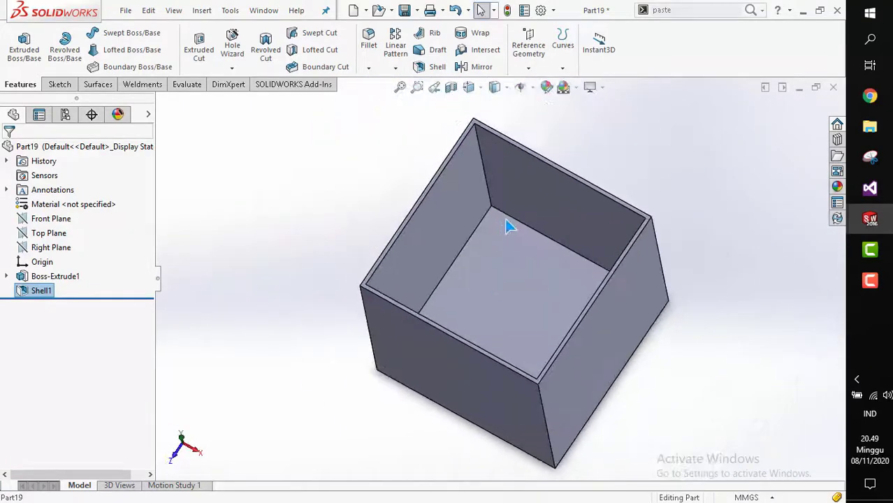
{"action": "scroll", "coordinate": [487, 269], "scroll_direction": "down", "scroll_amount": 2}
{"action": "middle_click_drag", "start_coordinate": [486, 269], "coordinate": [475, 303]}
{"action": "scroll", "coordinate": [458, 264], "scroll_direction": "up", "scroll_amount": 2}
{"action": "scroll", "coordinate": [435, 237], "scroll_direction": "up", "scroll_amount": 2}
{"action": "scroll", "coordinate": [474, 300], "scroll_direction": "down", "scroll_amount": 2}
{"action": "left_click", "coordinate": [421, 256]}
{"action": "left_click", "coordinate": [513, 289]}
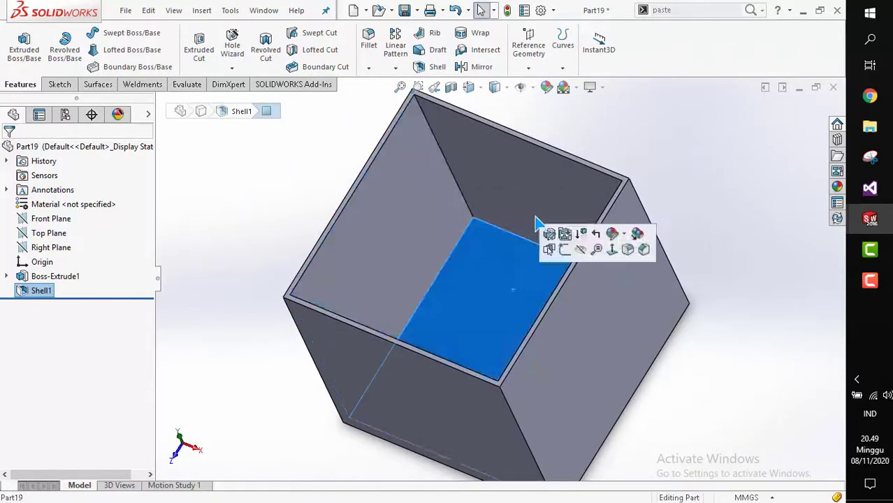
{"action": "left_click", "coordinate": [534, 214]}
{"action": "middle_click_drag", "start_coordinate": [546, 314], "coordinate": [594, 303]}
{"action": "left_click", "coordinate": [596, 297]}
{"action": "middle_click_drag", "start_coordinate": [563, 366], "coordinate": [494, 326]}
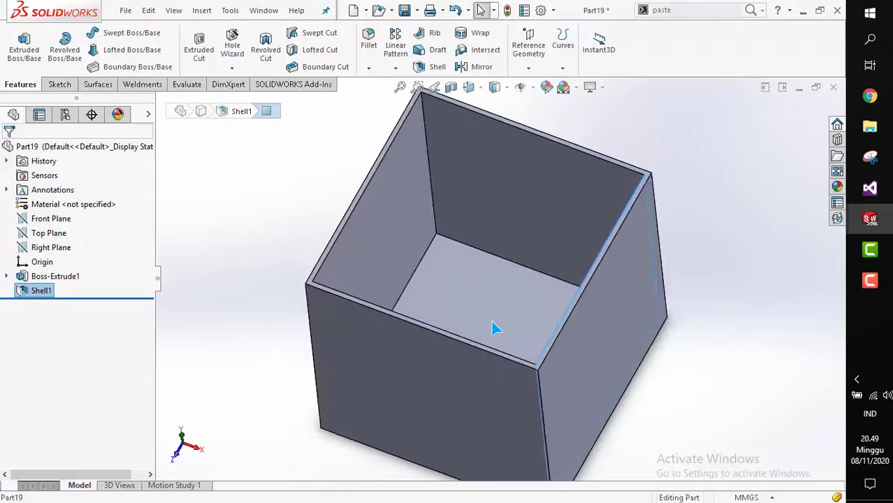
Edit the shell feature and set its thickness to 5 mm.
{"action": "right_click", "coordinate": [40, 290]}
{"action": "left_click", "coordinate": [48, 185]}
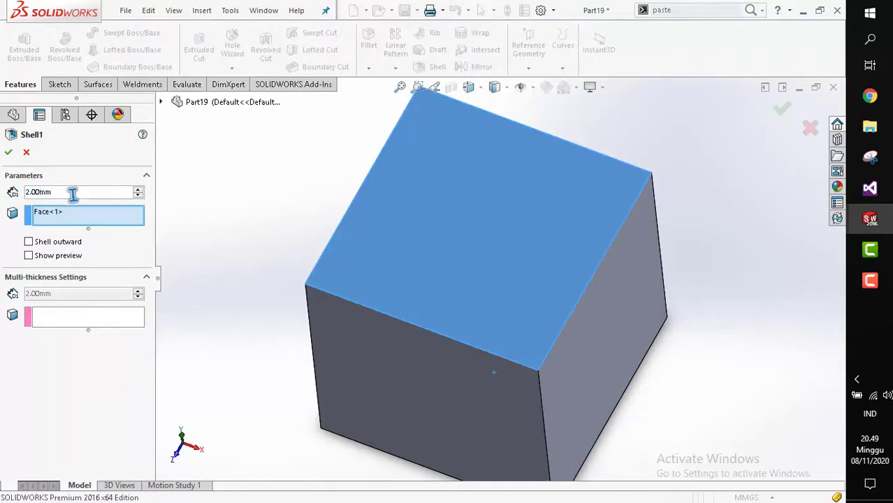
{"action": "type", "text": "5"}
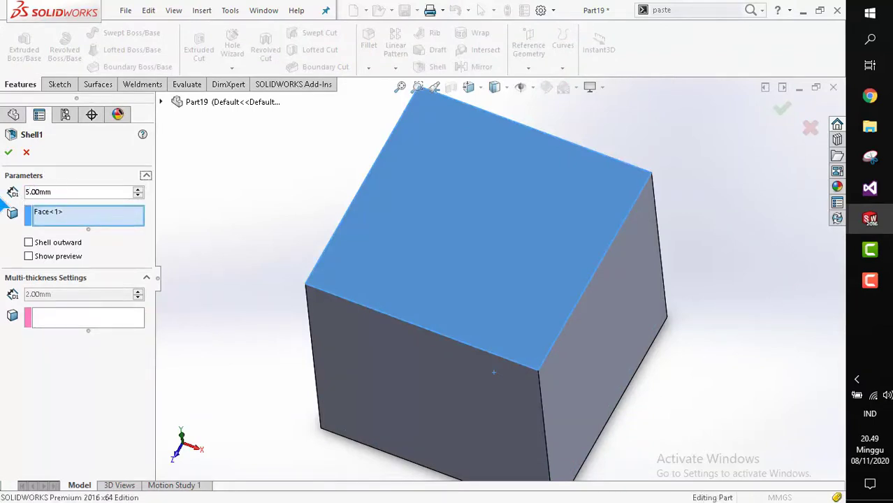
{"action": "key", "text": "Return"}
Orbit around the re-shelled cube to inspect the thicker walls.
{"action": "scroll", "coordinate": [484, 293], "scroll_direction": "up", "scroll_amount": 2}
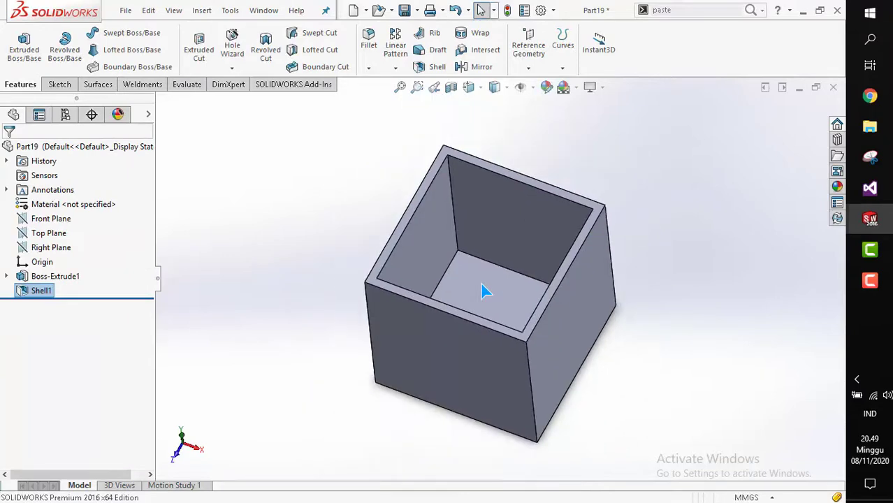
{"action": "middle_click_drag", "start_coordinate": [484, 293], "coordinate": [430, 193]}
{"action": "left_click", "coordinate": [552, 347]}
{"action": "middle_click_drag", "start_coordinate": [552, 346], "coordinate": [587, 240]}
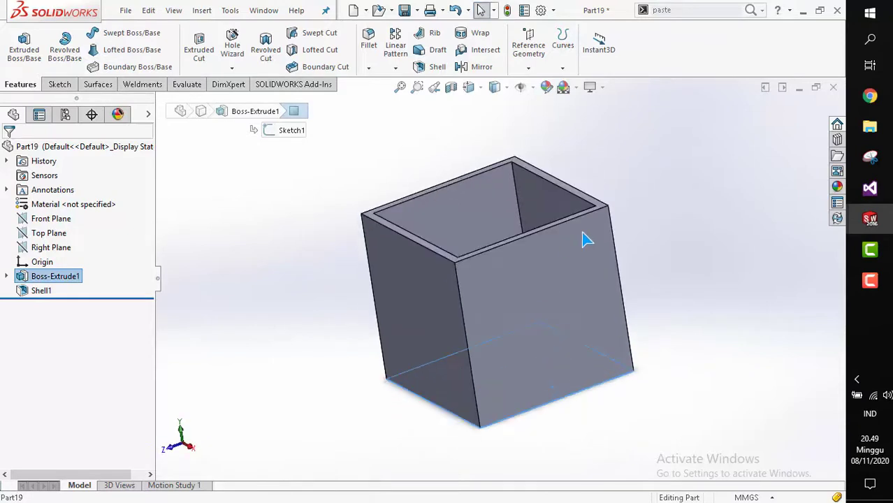
{"action": "middle_click_drag", "start_coordinate": [530, 234], "coordinate": [555, 236]}
{"action": "left_click", "coordinate": [601, 123]}
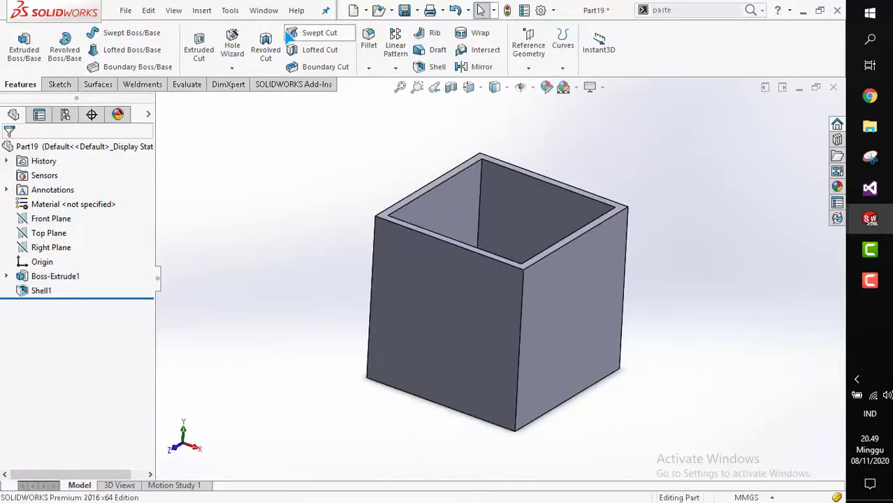
Switch to the Part18 window containing the lofted part.
{"action": "left_click", "coordinate": [277, 13]}
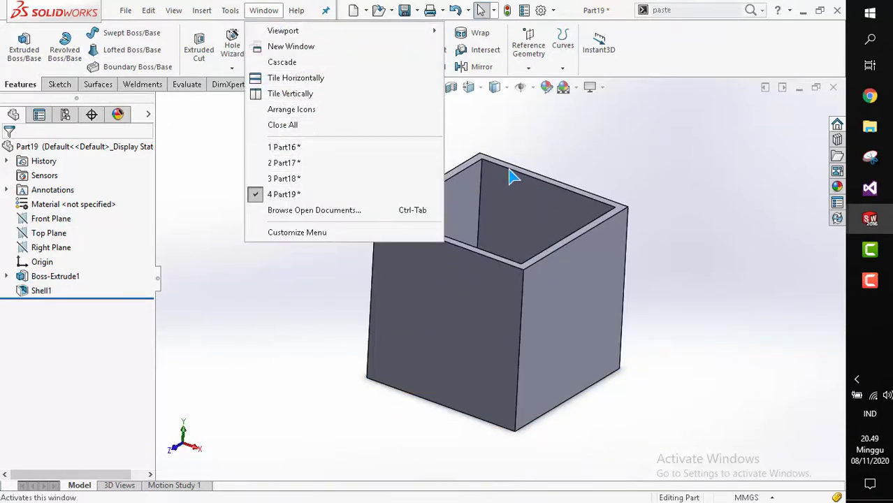
{"action": "left_click", "coordinate": [507, 231]}
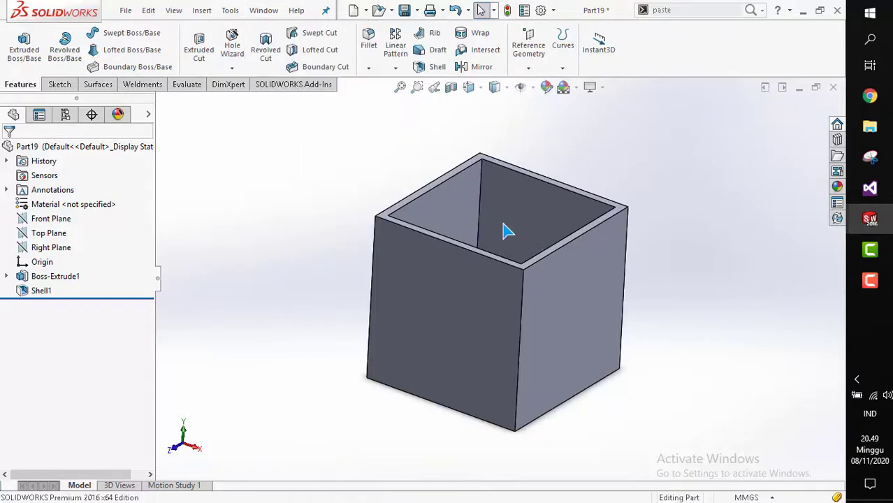
{"action": "left_click", "coordinate": [265, 12]}
{"action": "left_click", "coordinate": [295, 176]}
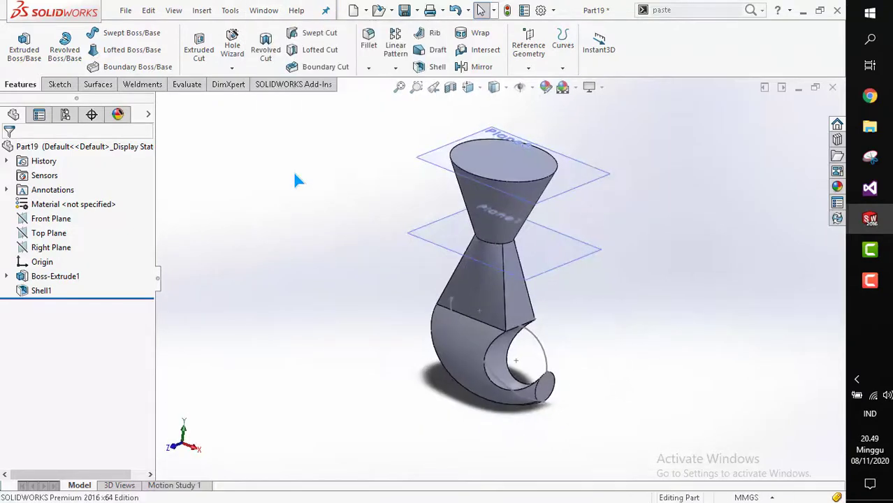
Shell the lofted part 3 mm thick, removing its top circular face, and accept the thickness warning.
{"action": "middle_click_drag", "start_coordinate": [523, 337], "coordinate": [484, 329]}
{"action": "scroll", "coordinate": [485, 330], "scroll_direction": "up", "scroll_amount": 1}
{"action": "scroll", "coordinate": [511, 374], "scroll_direction": "down", "scroll_amount": 2}
{"action": "middle_click_drag", "start_coordinate": [511, 374], "coordinate": [528, 364]}
{"action": "scroll", "coordinate": [504, 274], "scroll_direction": "up", "scroll_amount": 3}
{"action": "mouse_move", "coordinate": [506, 202]}
{"action": "middle_mouse_down"}
{"action": "mouse_move", "coordinate": [499, 193]}
{"action": "mouse_move", "coordinate": [513, 208]}
{"action": "middle_mouse_up"}
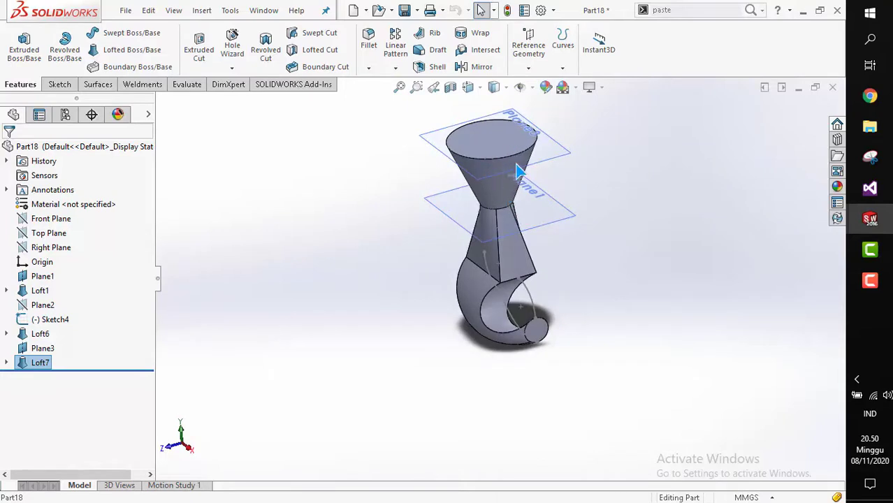
{"action": "scroll", "coordinate": [518, 171], "scroll_direction": "down", "scroll_amount": 2}
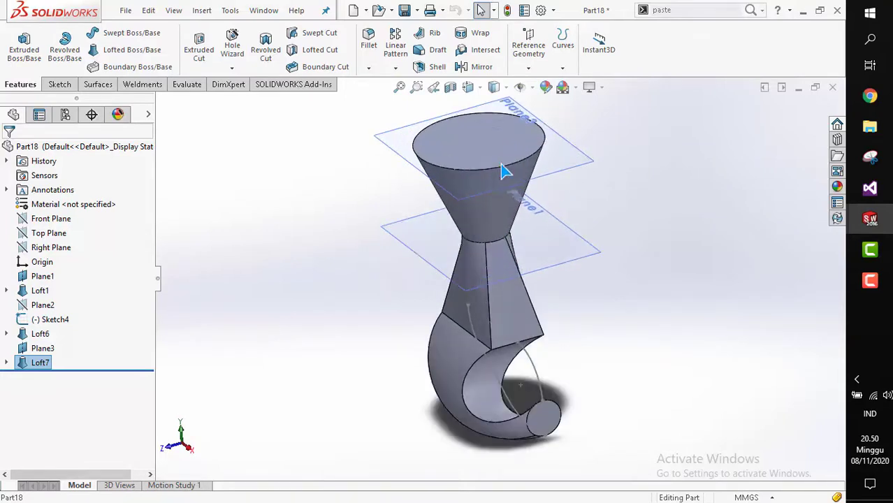
{"action": "left_click", "coordinate": [434, 67]}
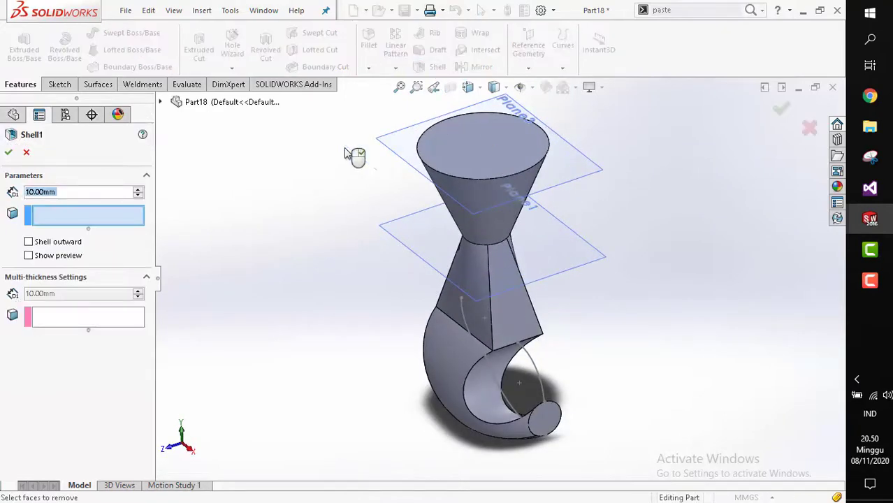
{"action": "type", "text": "3"}
{"action": "key", "text": "Return"}
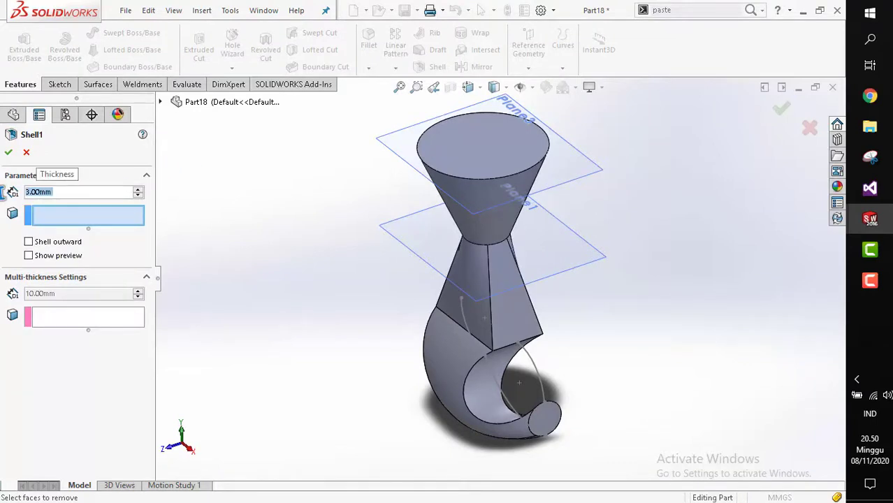
{"action": "left_click", "coordinate": [504, 149]}
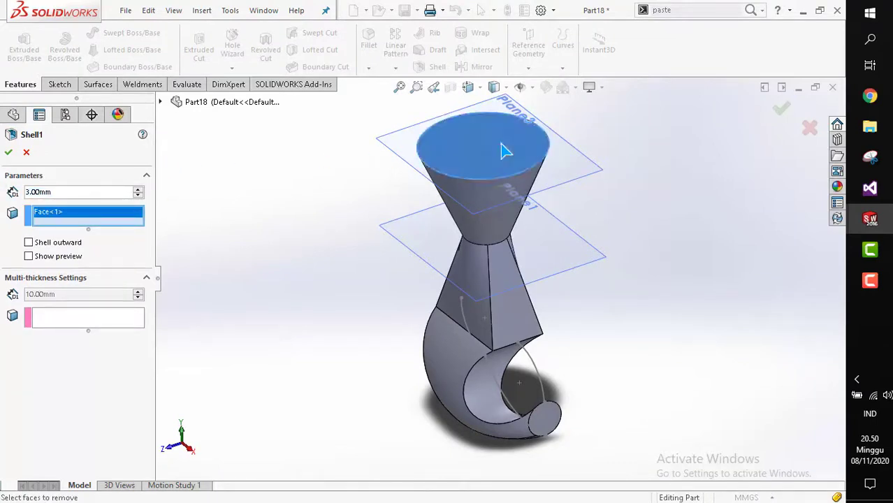
{"action": "left_click", "coordinate": [9, 152]}
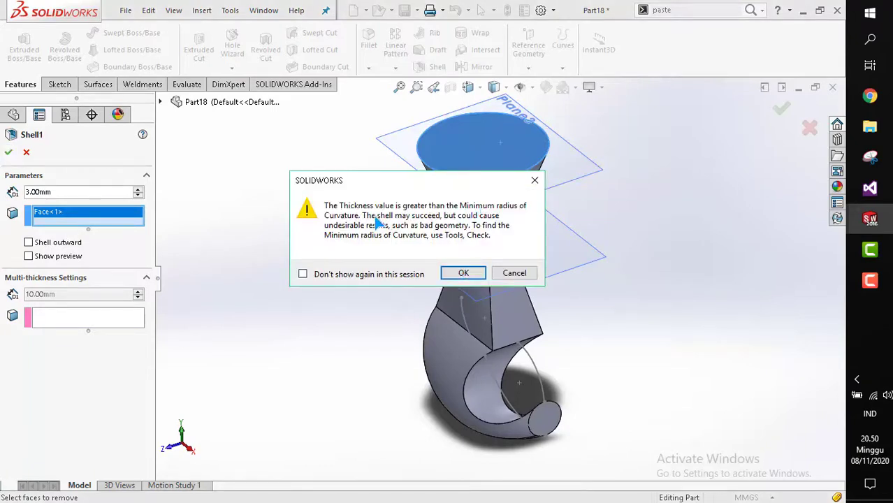
{"action": "left_click", "coordinate": [462, 273]}
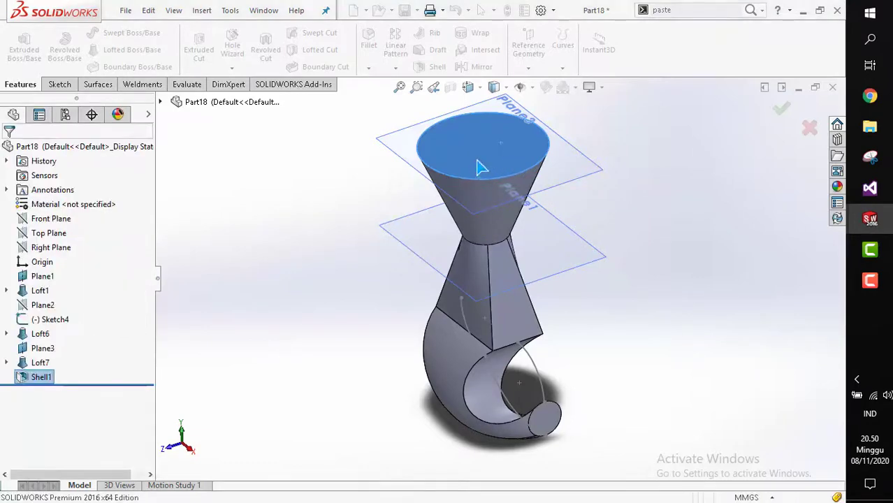
Display a section view of the shelled loft through the Front Plane.
{"action": "middle_click_drag", "start_coordinate": [513, 278], "coordinate": [470, 309]}
{"action": "scroll", "coordinate": [339, 145], "scroll_direction": "down", "scroll_amount": 3}
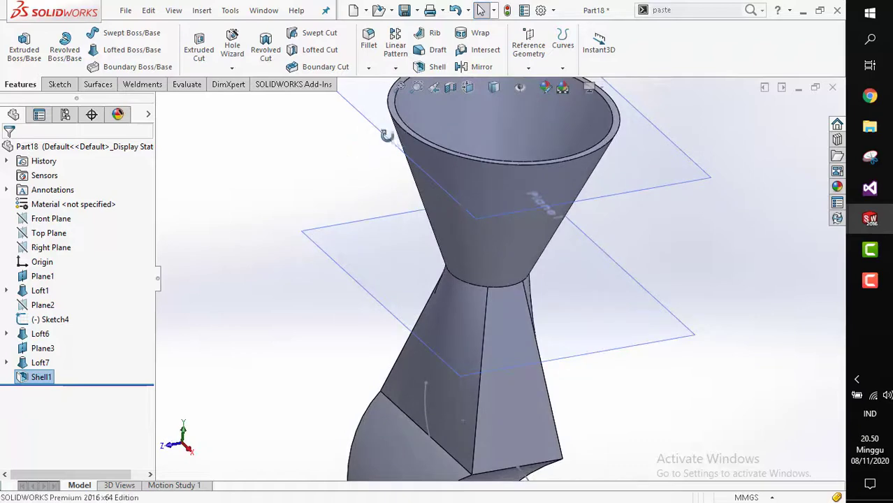
{"action": "scroll", "coordinate": [407, 132], "scroll_direction": "down", "scroll_amount": 2}
{"action": "scroll", "coordinate": [514, 269], "scroll_direction": "up", "scroll_amount": 5}
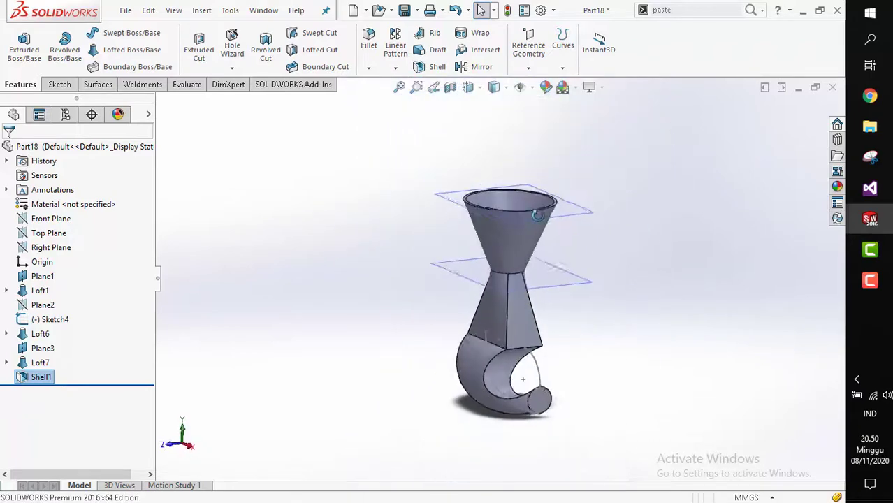
{"action": "left_click", "coordinate": [450, 88]}
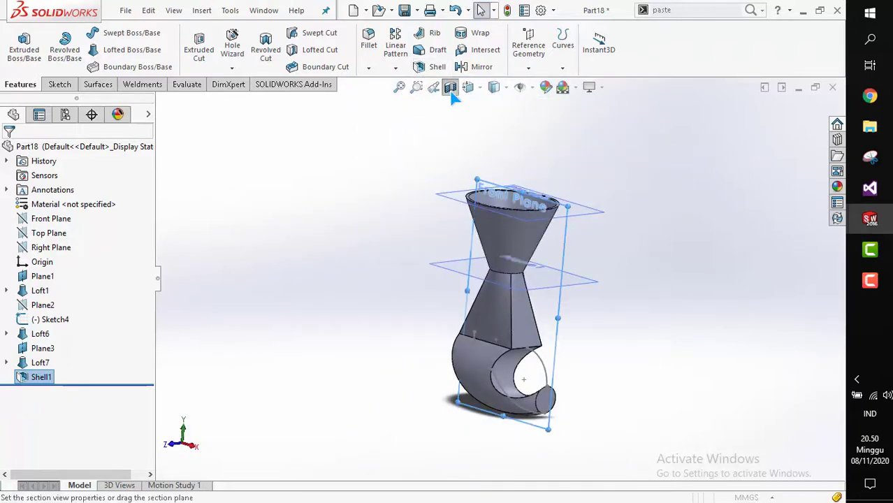
{"action": "scroll", "coordinate": [475, 332], "scroll_direction": "down", "scroll_amount": 2}
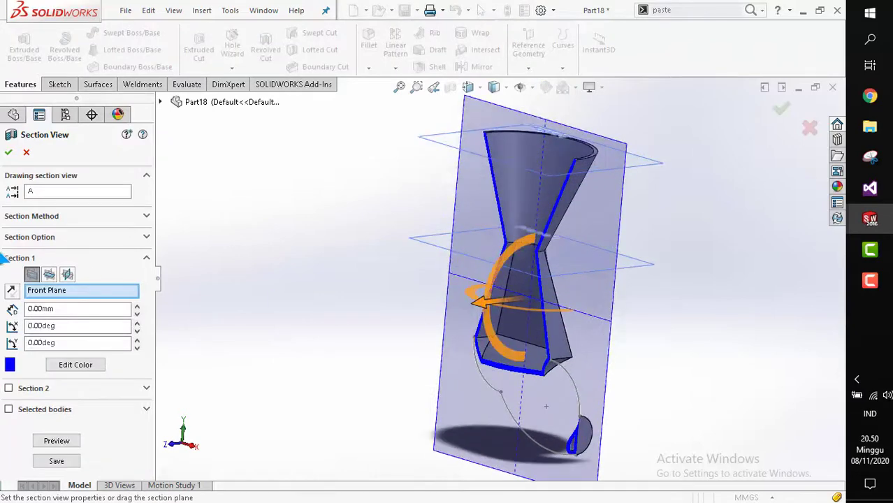
{"action": "left_click", "coordinate": [8, 152]}
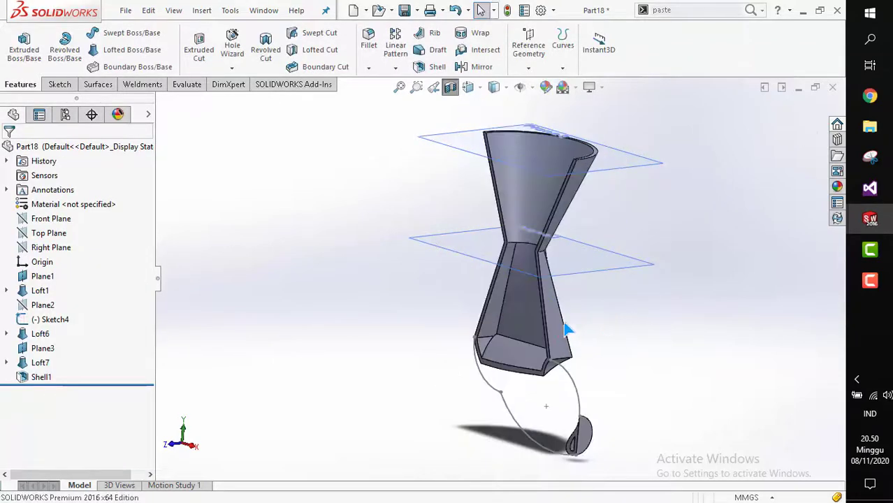
Zoom and orbit to examine the shelled walls in the sectioned loft.
{"action": "middle_click_drag", "start_coordinate": [566, 322], "coordinate": [524, 338]}
{"action": "scroll", "coordinate": [548, 276], "scroll_direction": "down", "scroll_amount": 2}
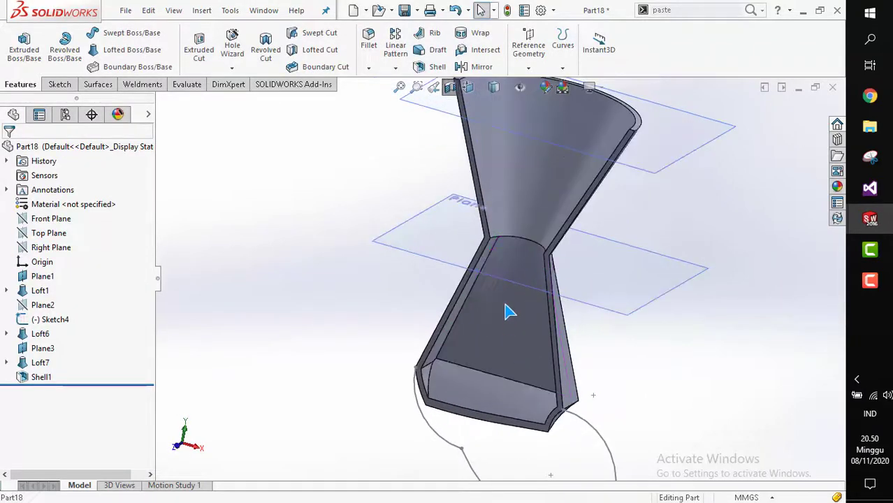
{"action": "scroll", "coordinate": [507, 310], "scroll_direction": "down", "scroll_amount": 2}
{"action": "middle_click_drag", "start_coordinate": [491, 304], "coordinate": [472, 201]}
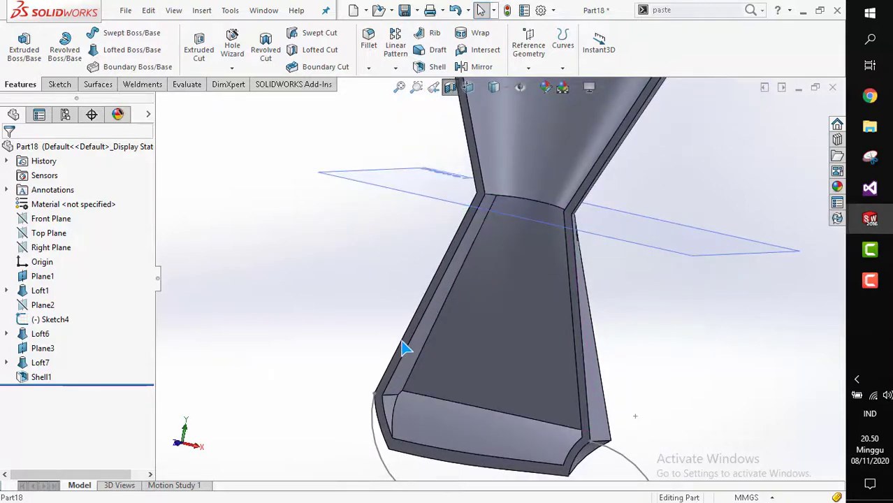
{"action": "middle_click_drag", "start_coordinate": [549, 461], "coordinate": [383, 340]}
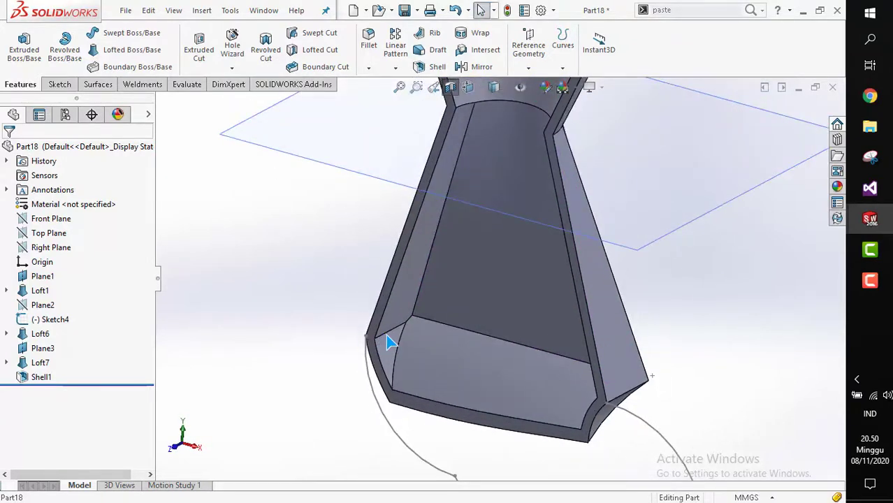
{"action": "scroll", "coordinate": [391, 334], "scroll_direction": "up", "scroll_amount": 2}
{"action": "mouse_move", "coordinate": [486, 225]}
{"action": "middle_mouse_down"}
{"action": "mouse_move", "coordinate": [456, 229]}
{"action": "mouse_move", "coordinate": [474, 233]}
{"action": "middle_mouse_up"}
{"action": "scroll", "coordinate": [475, 235], "scroll_direction": "up", "scroll_amount": 5}
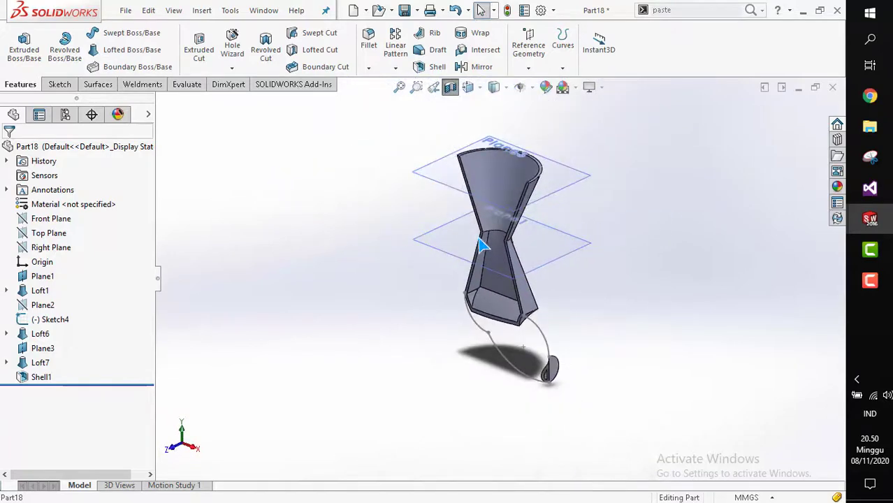
{"action": "scroll", "coordinate": [480, 243], "scroll_direction": "down", "scroll_amount": 2}
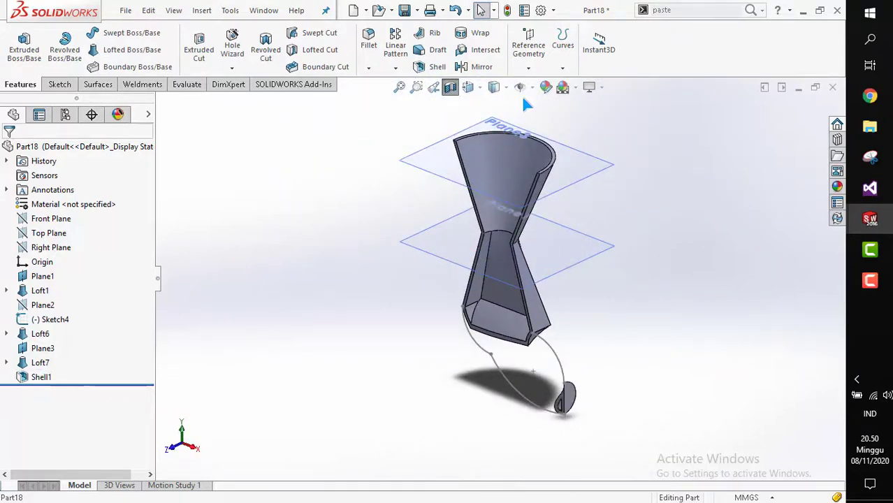
Turn off the section view and orbit the full shelled loft.
{"action": "left_click", "coordinate": [450, 86]}
{"action": "middle_click_drag", "start_coordinate": [562, 279], "coordinate": [563, 304]}
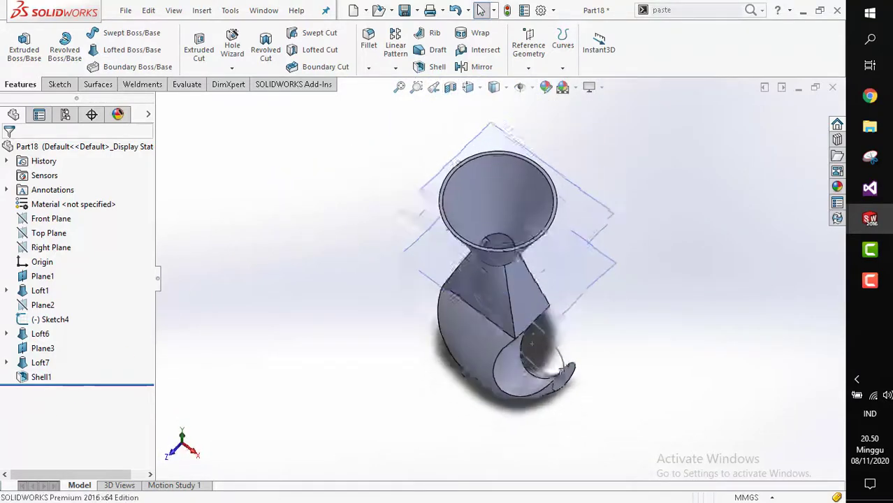
Orbit and zoom around the shelled loft to examine its walls from several angles.
{"action": "middle_click_drag", "start_coordinate": [531, 343], "coordinate": [582, 265]}
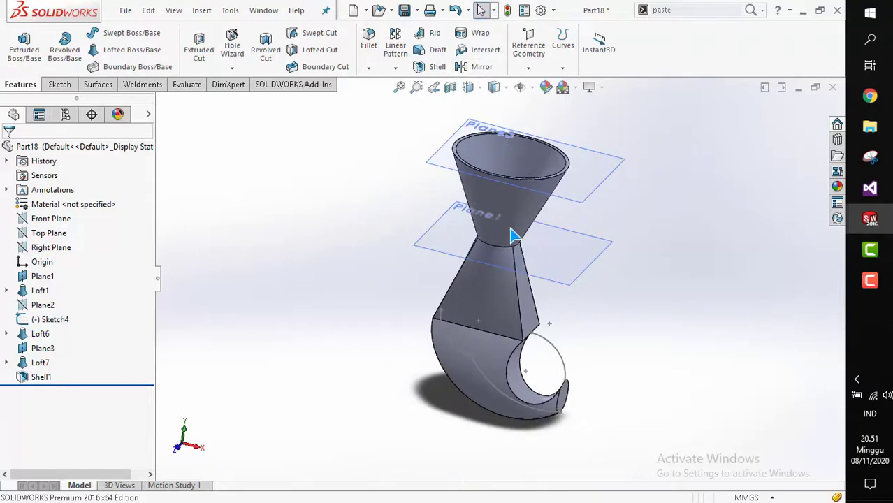
{"action": "scroll", "coordinate": [514, 233], "scroll_direction": "down", "scroll_amount": 2}
{"action": "middle_click_drag", "start_coordinate": [512, 217], "coordinate": [507, 194]}
{"action": "scroll", "coordinate": [509, 197], "scroll_direction": "up", "scroll_amount": 1}
{"action": "middle_click_drag", "start_coordinate": [559, 174], "coordinate": [572, 195]}
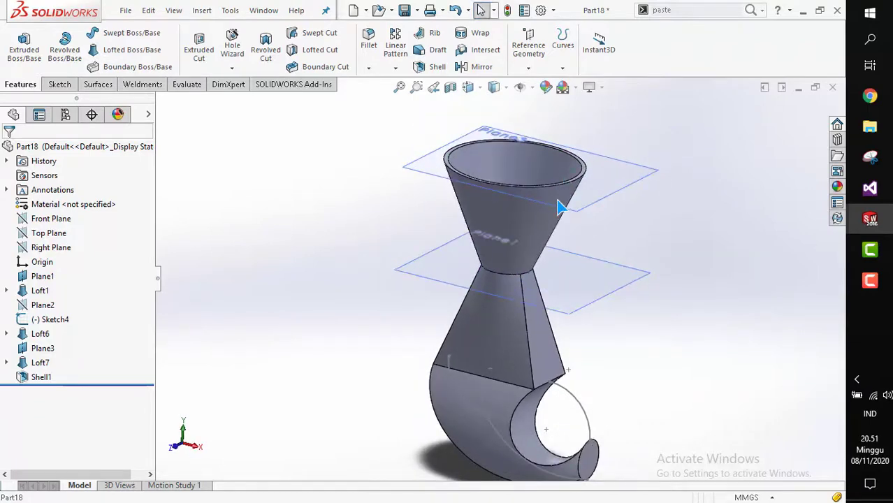
{"action": "scroll", "coordinate": [499, 333], "scroll_direction": "up", "scroll_amount": 3}
{"action": "scroll", "coordinate": [515, 288], "scroll_direction": "down", "scroll_amount": 2}
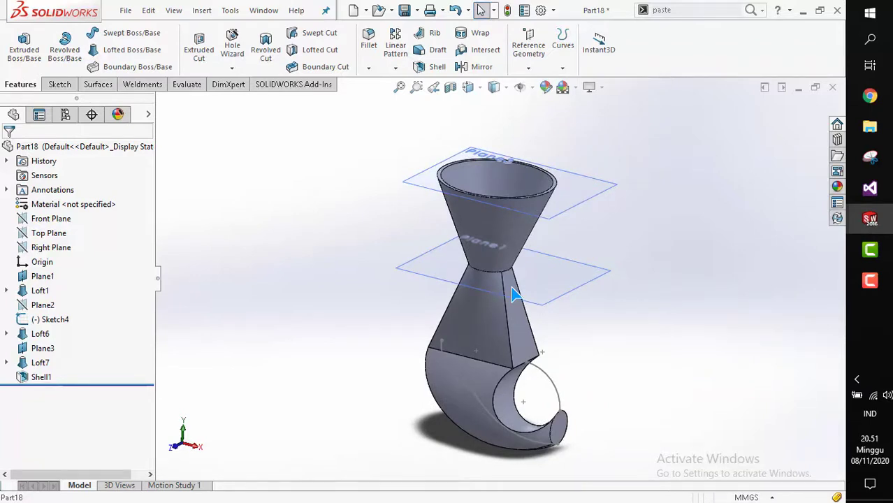
{"action": "scroll", "coordinate": [526, 326], "scroll_direction": "up", "scroll_amount": 1}
{"action": "scroll", "coordinate": [535, 359], "scroll_direction": "down", "scroll_amount": 1}
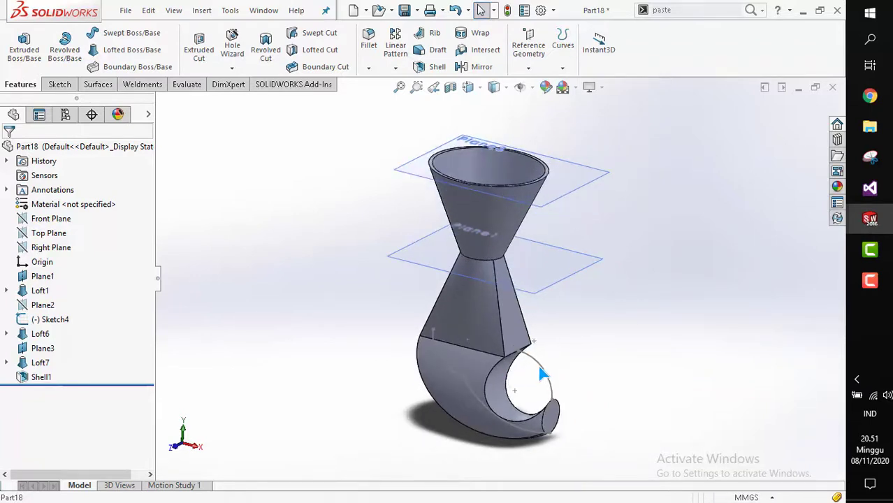
Delete the Shell1 feature from the lofted part.
{"action": "left_click", "coordinate": [26, 381]}
{"action": "key", "text": "Delete"}
{"action": "key", "text": "Return"}
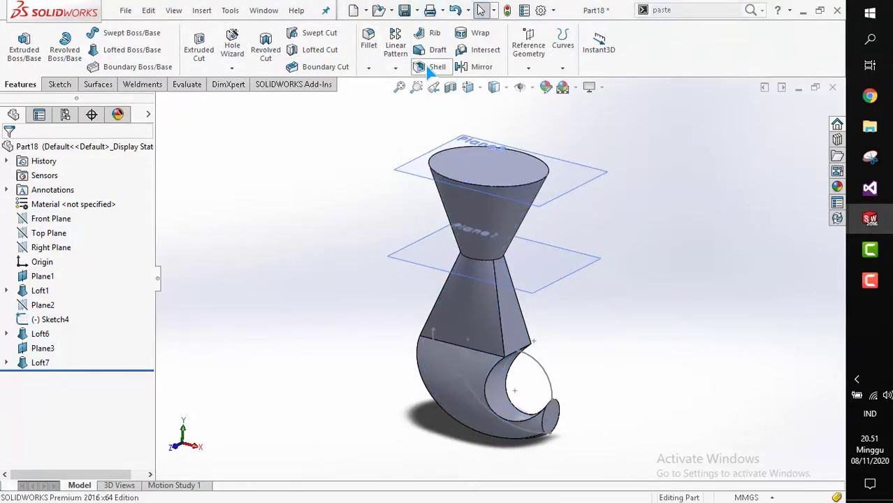
Shell the loft 1 mm thick, removing the circular end face of the curved section, and accept the thickness warning.
{"action": "scroll", "coordinate": [547, 420], "scroll_direction": "down", "scroll_amount": 5}
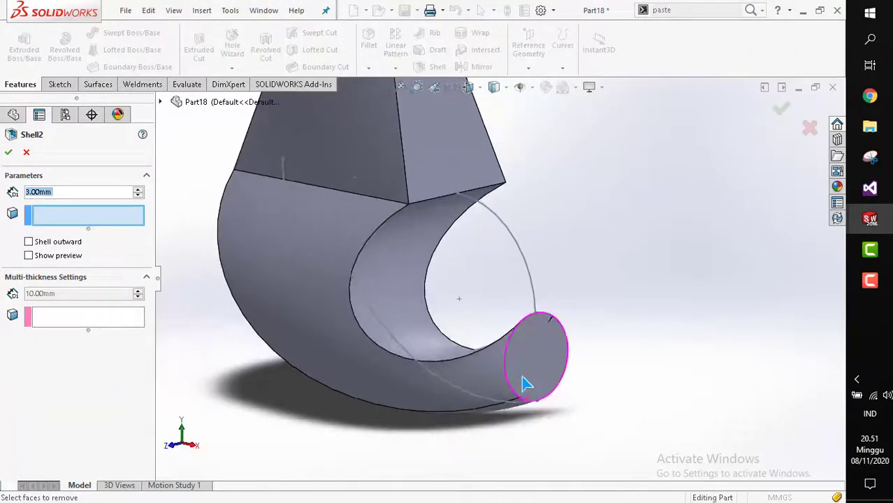
{"action": "left_click", "coordinate": [548, 375]}
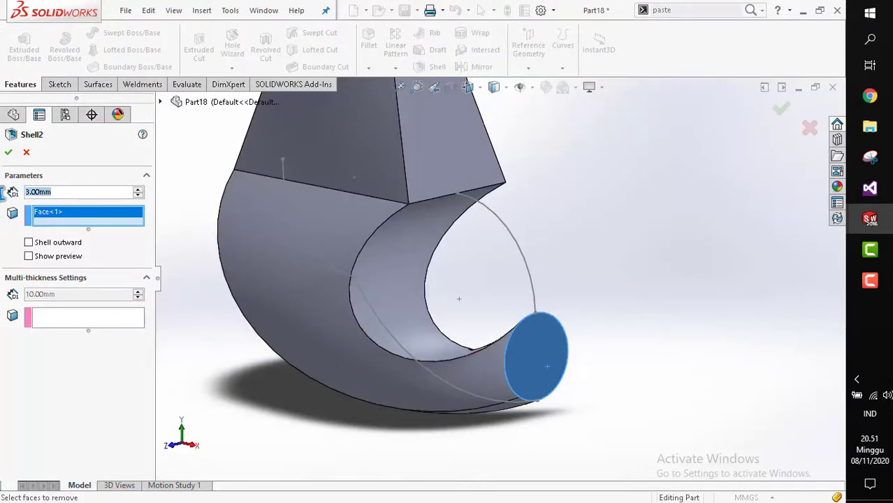
{"action": "type", "text": "1"}
{"action": "key", "text": "Return"}
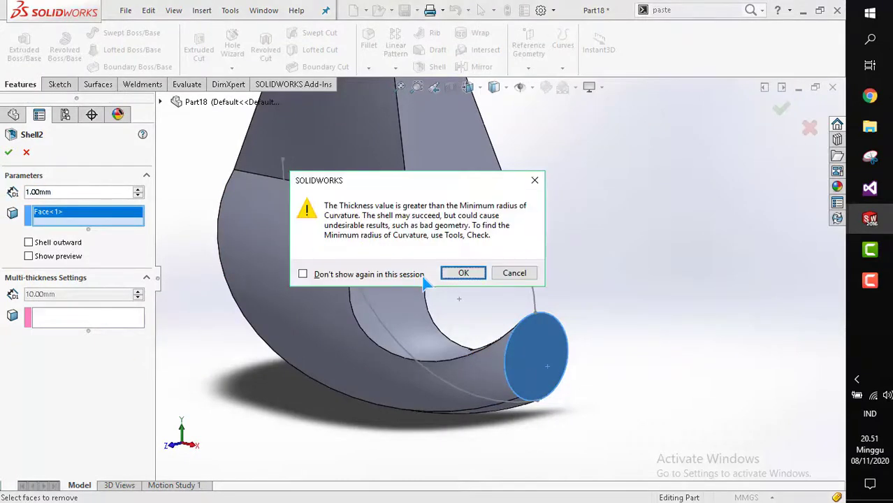
{"action": "left_click", "coordinate": [462, 273]}
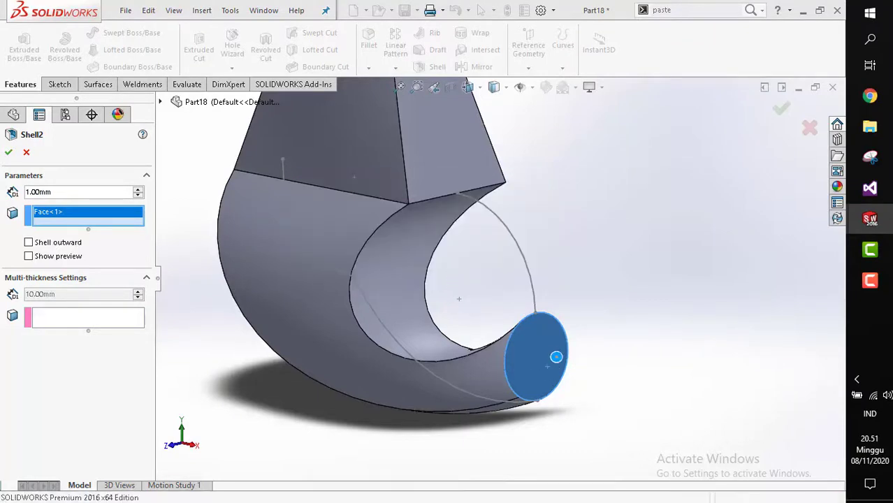
{"action": "key", "text": "Return"}
Orbit and zoom to inspect the new shell's open end and the top of the loft.
{"action": "middle_click_drag", "start_coordinate": [522, 388], "coordinate": [452, 342]}
{"action": "left_click", "coordinate": [602, 343]}
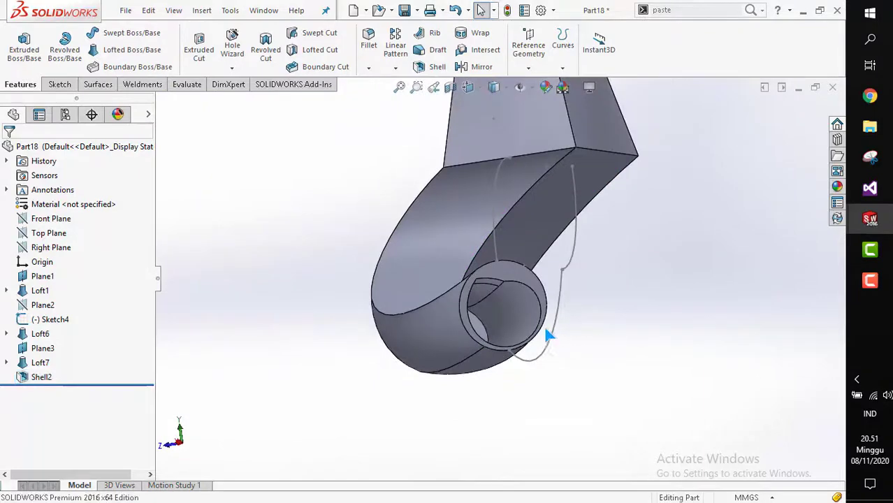
{"action": "scroll", "coordinate": [545, 331], "scroll_direction": "down", "scroll_amount": 2}
{"action": "middle_click_drag", "start_coordinate": [454, 322], "coordinate": [570, 224]}
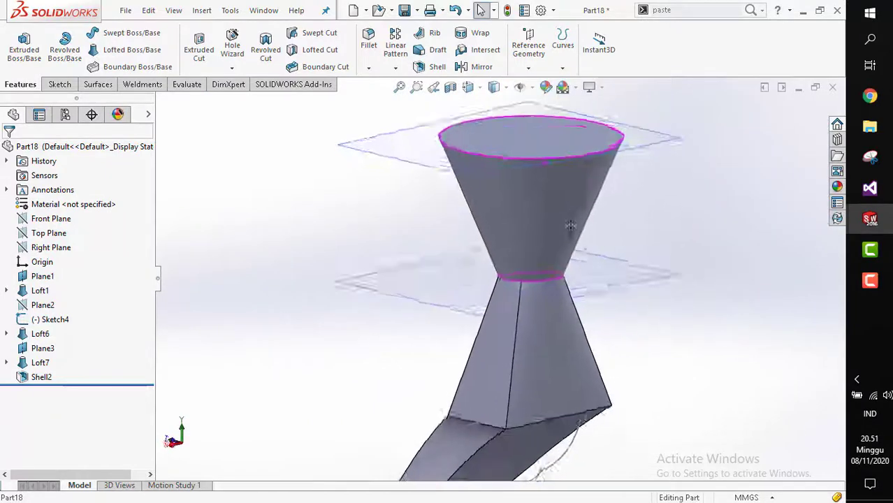
{"action": "scroll", "coordinate": [508, 140], "scroll_direction": "up", "scroll_amount": 5}
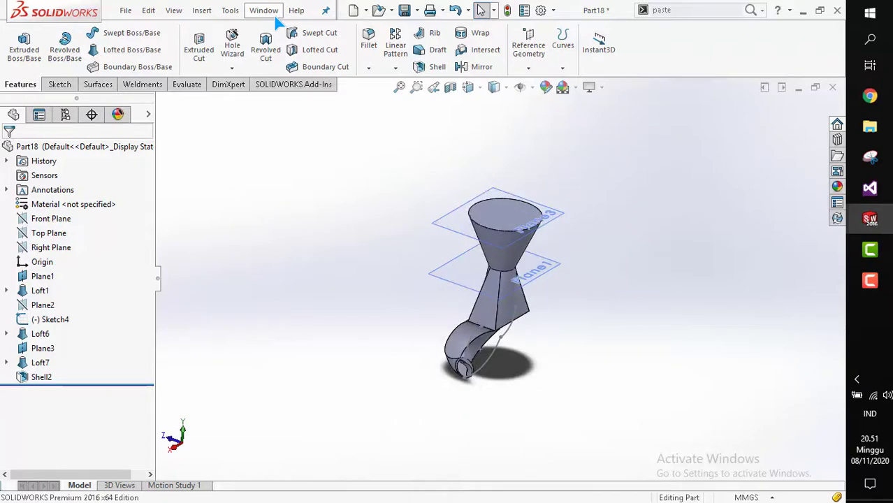
Switch to the Part17 window and orbit the lofted bottle shape.
{"action": "left_click", "coordinate": [274, 17]}
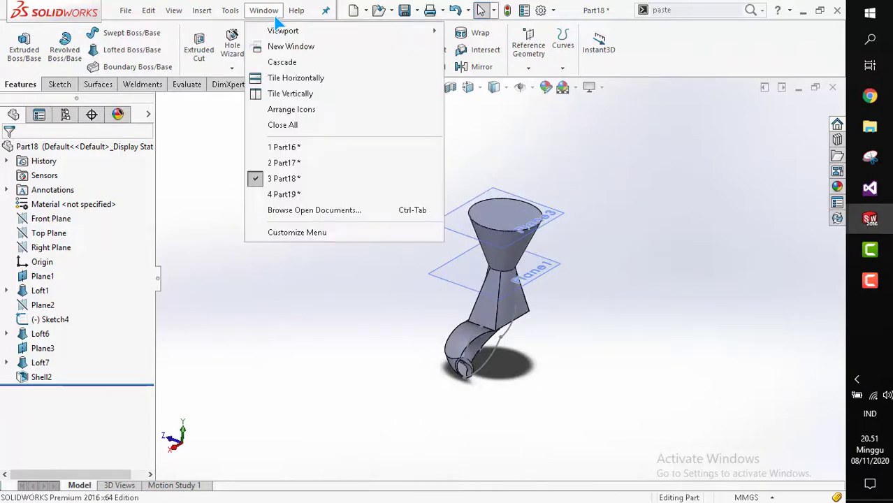
{"action": "left_click", "coordinate": [305, 158]}
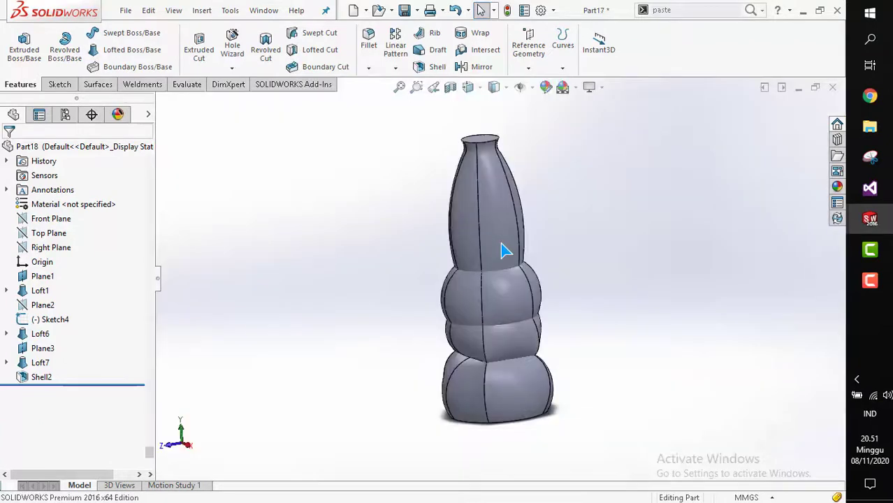
{"action": "scroll", "coordinate": [501, 244], "scroll_direction": "up", "scroll_amount": 2}
{"action": "mouse_move", "coordinate": [506, 248]}
{"action": "middle_mouse_down"}
{"action": "mouse_move", "coordinate": [525, 270]}
{"action": "mouse_move", "coordinate": [574, 278]}
{"action": "mouse_move", "coordinate": [526, 259]}
{"action": "mouse_move", "coordinate": [486, 259]}
{"action": "mouse_move", "coordinate": [494, 258]}
{"action": "middle_mouse_up"}
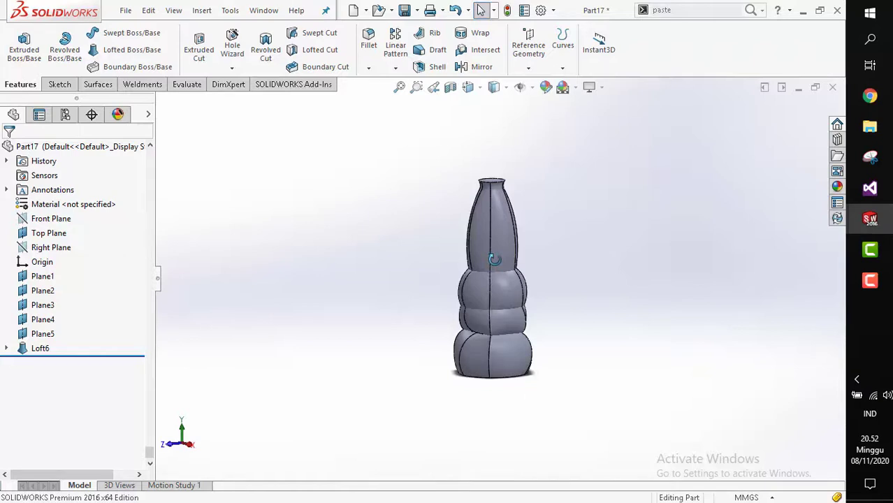
{"action": "middle_click_drag", "start_coordinate": [493, 259], "coordinate": [426, 364]}
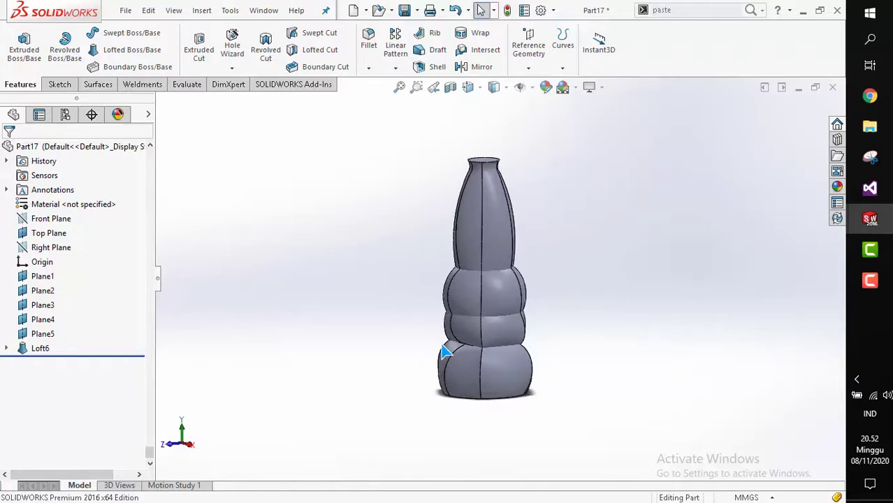
Switch to the Part19 window and orbit the shelled cube.
{"action": "left_click", "coordinate": [264, 10]}
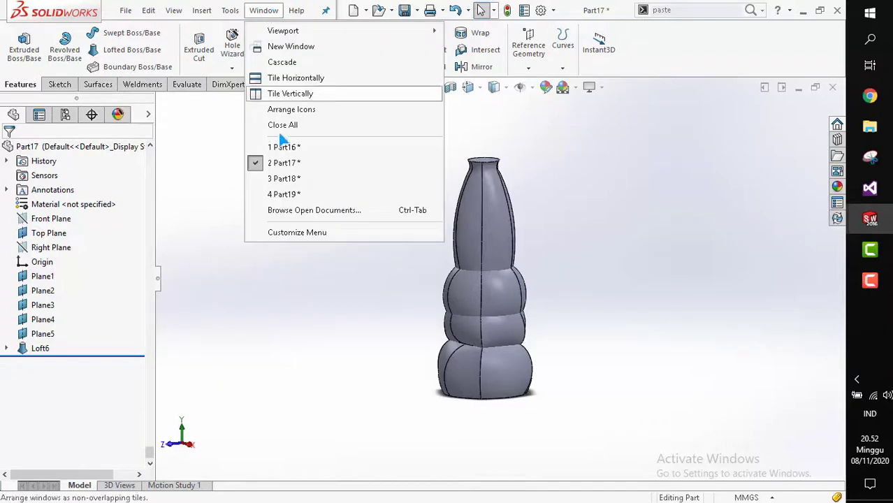
{"action": "left_click", "coordinate": [305, 194]}
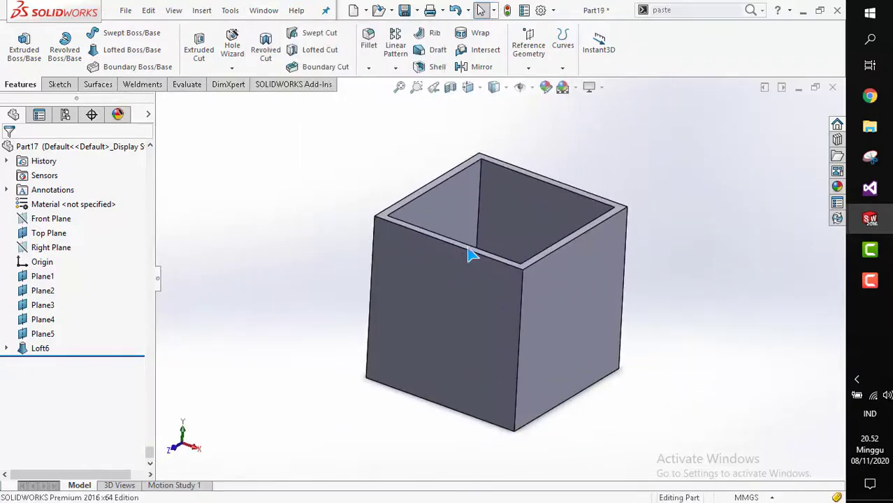
{"action": "middle_click_drag", "start_coordinate": [484, 262], "coordinate": [486, 293]}
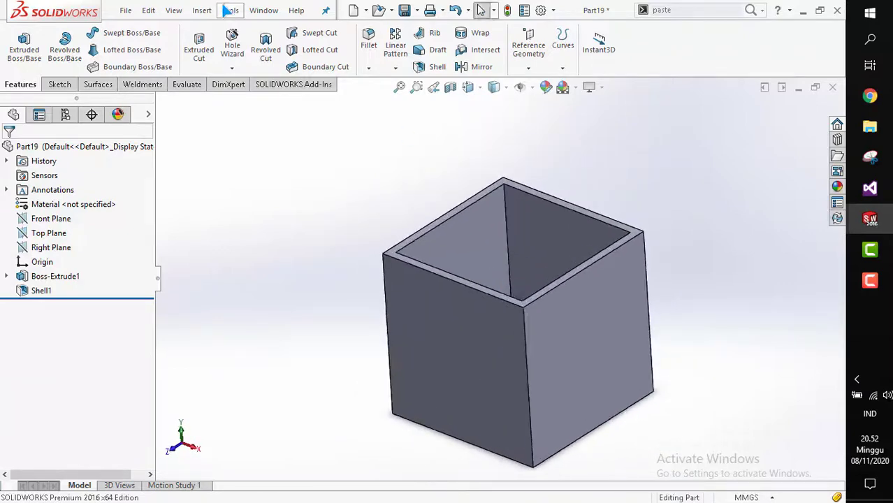
Switch back to the Part18 window and orbit the shelled loft.
{"action": "left_click", "coordinate": [230, 10]}
{"action": "left_click", "coordinate": [269, 11]}
{"action": "left_click", "coordinate": [310, 175]}
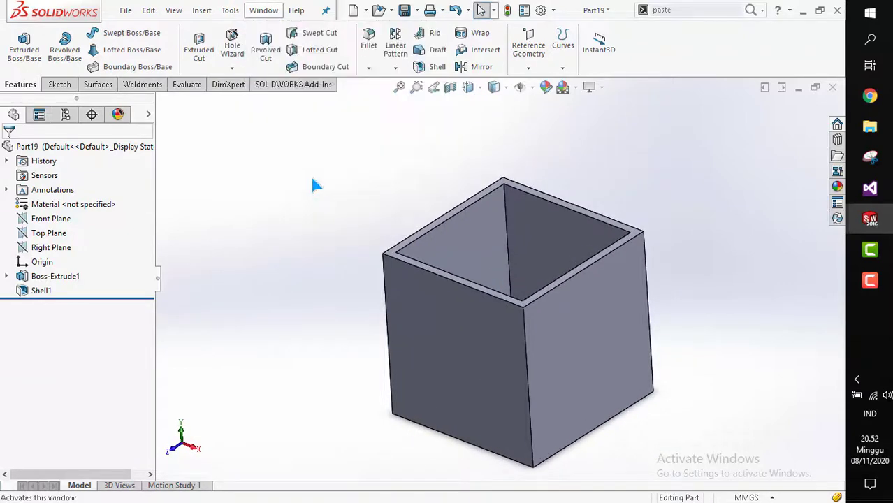
{"action": "scroll", "coordinate": [510, 287], "scroll_direction": "down", "scroll_amount": 4}
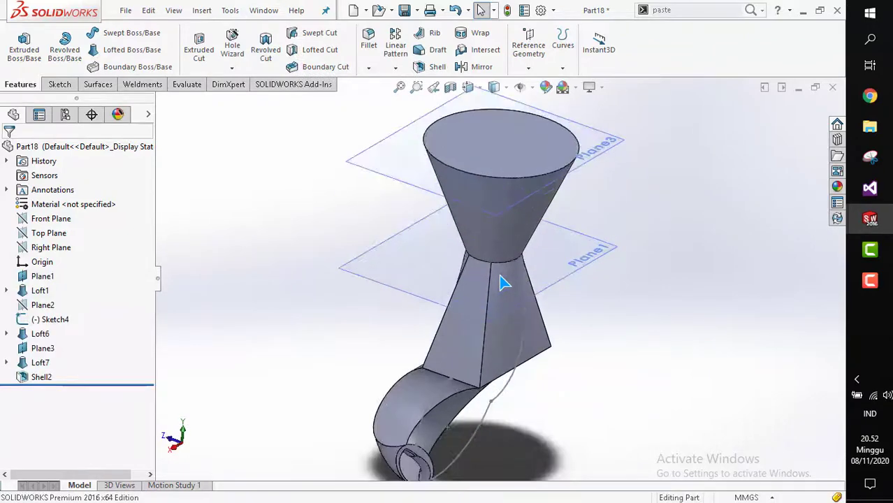
{"action": "middle_click_drag", "start_coordinate": [503, 282], "coordinate": [486, 326]}
{"action": "scroll", "coordinate": [508, 291], "scroll_direction": "up", "scroll_amount": 2}
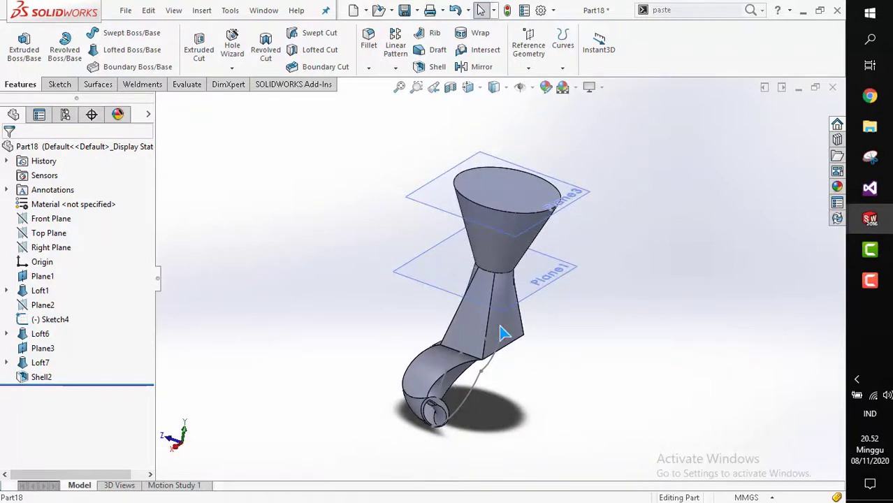
Orbit and zoom around the loft's curved end to examine the thinner shell.
{"action": "scroll", "coordinate": [500, 327], "scroll_direction": "down", "scroll_amount": 2}
{"action": "middle_click_drag", "start_coordinate": [474, 308], "coordinate": [554, 313]}
{"action": "left_click", "coordinate": [486, 295]}
{"action": "left_click", "coordinate": [552, 291]}
{"action": "scroll", "coordinate": [497, 304], "scroll_direction": "up", "scroll_amount": 2}
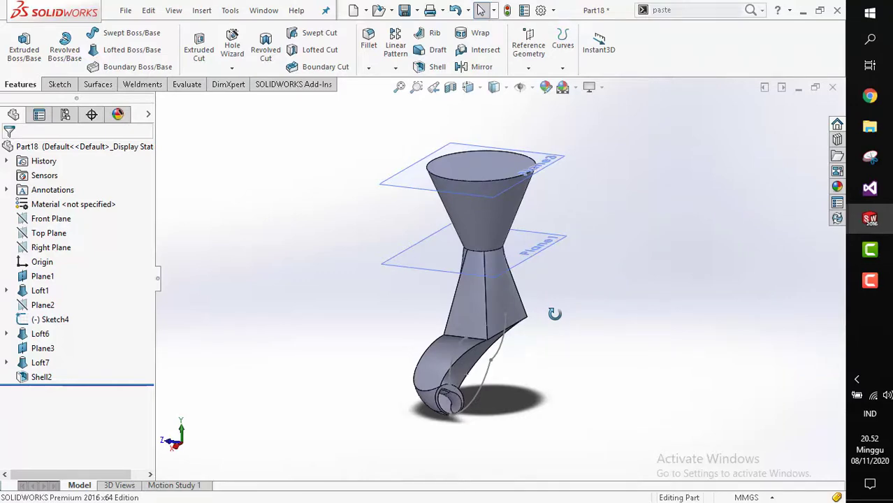
{"action": "middle_click_drag", "start_coordinate": [554, 313], "coordinate": [481, 343]}
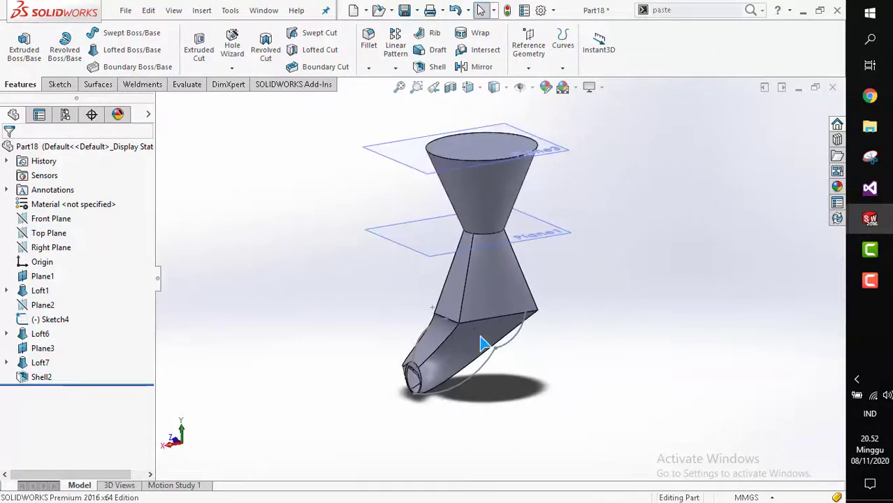
{"action": "scroll", "coordinate": [482, 343], "scroll_direction": "down", "scroll_amount": 3}
{"action": "scroll", "coordinate": [482, 343], "scroll_direction": "up", "scroll_amount": 2}
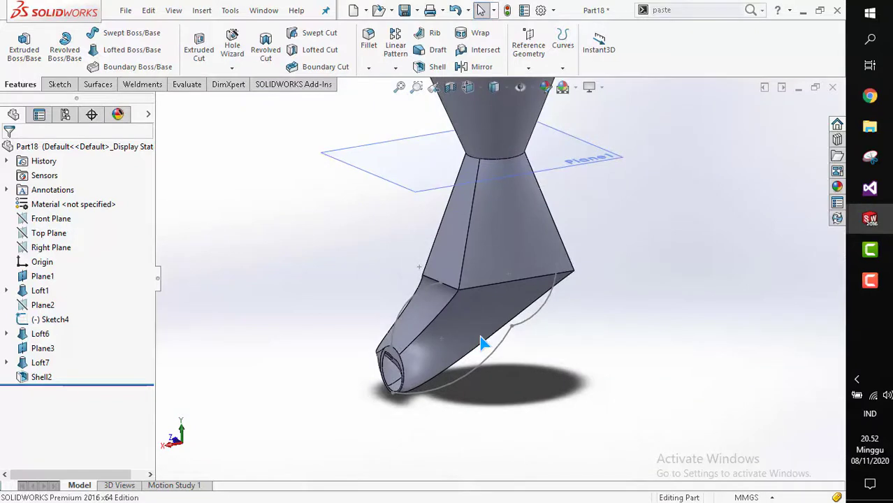